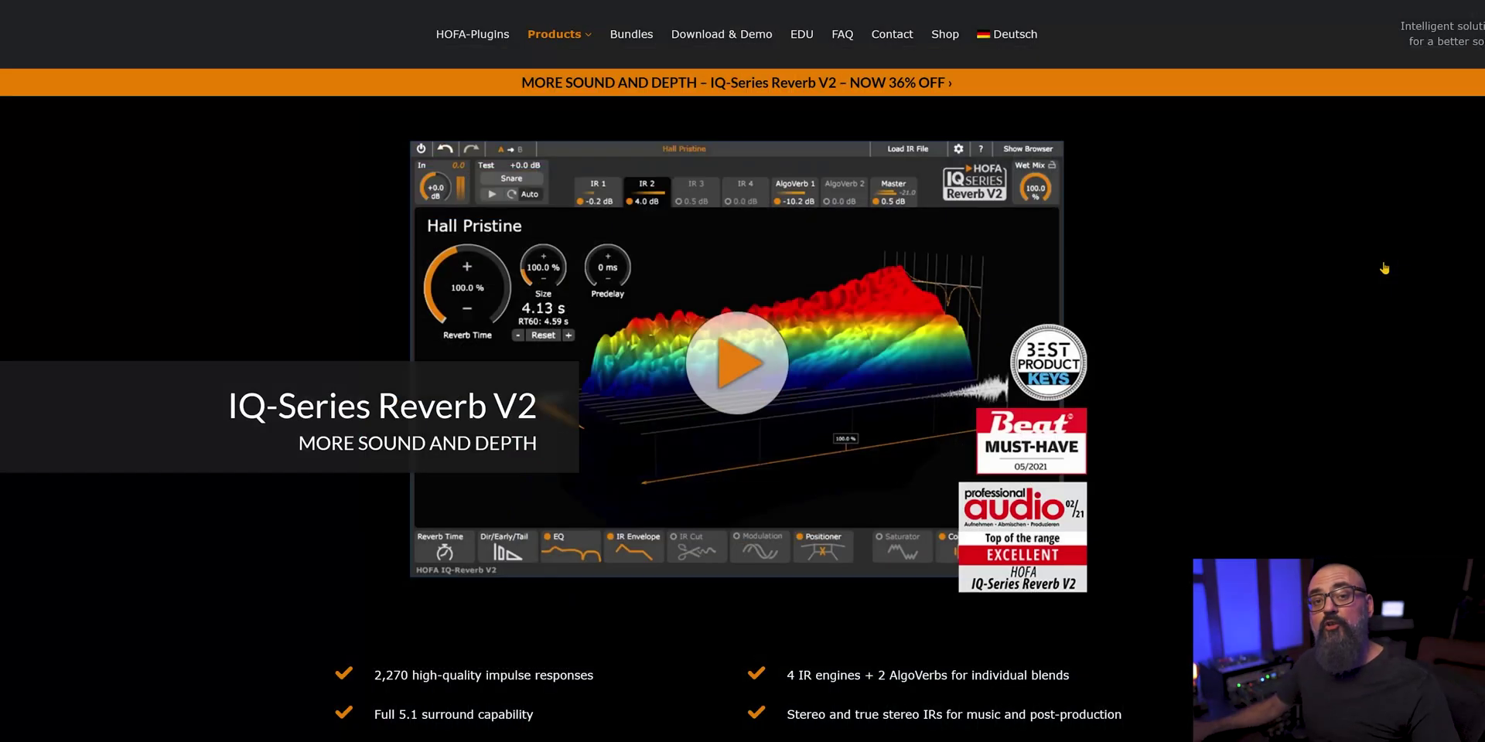
Scroll through the IQ-Series Reverb V2 feature list and pricing on the HOFA product page.
scroll(1385, 268, down, 2)
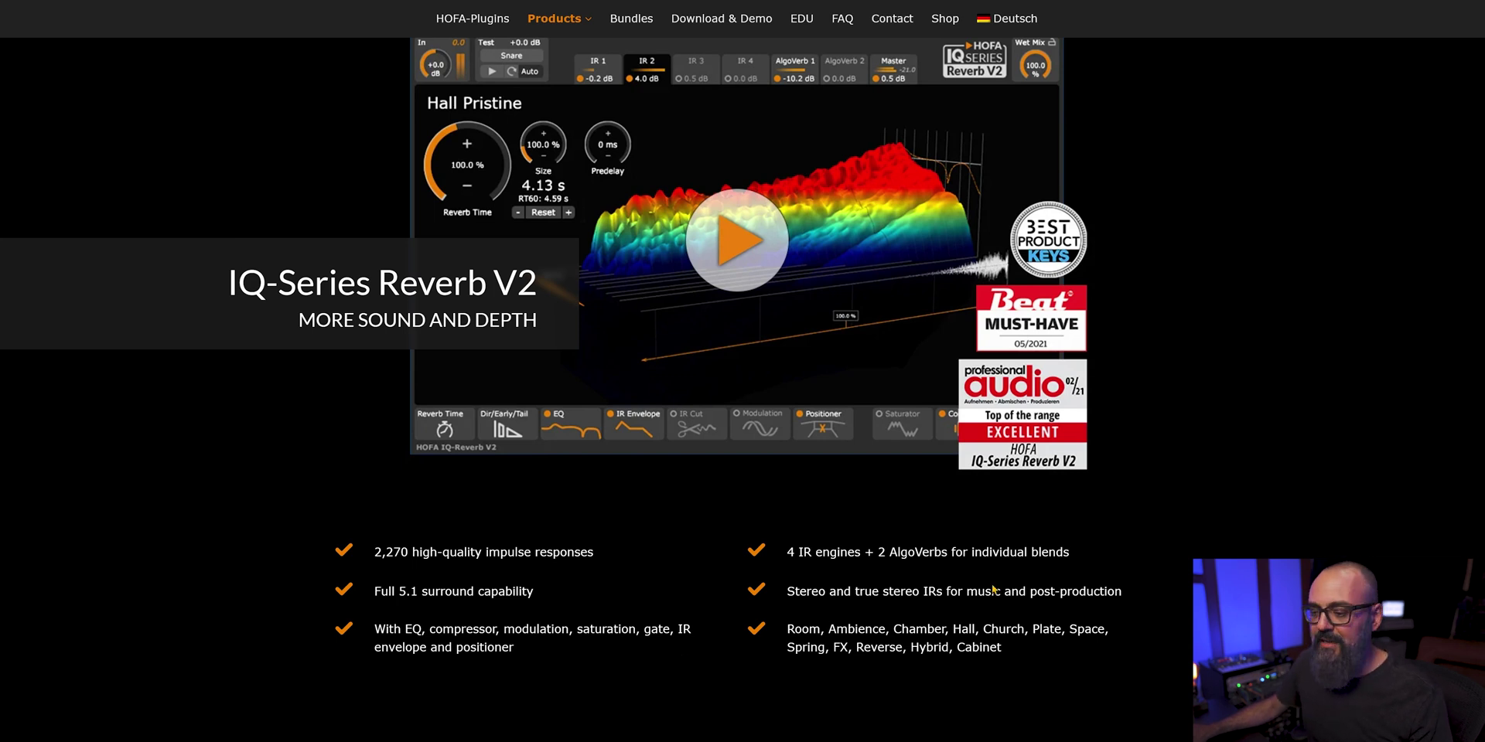
scroll(489, 510, down, 5)
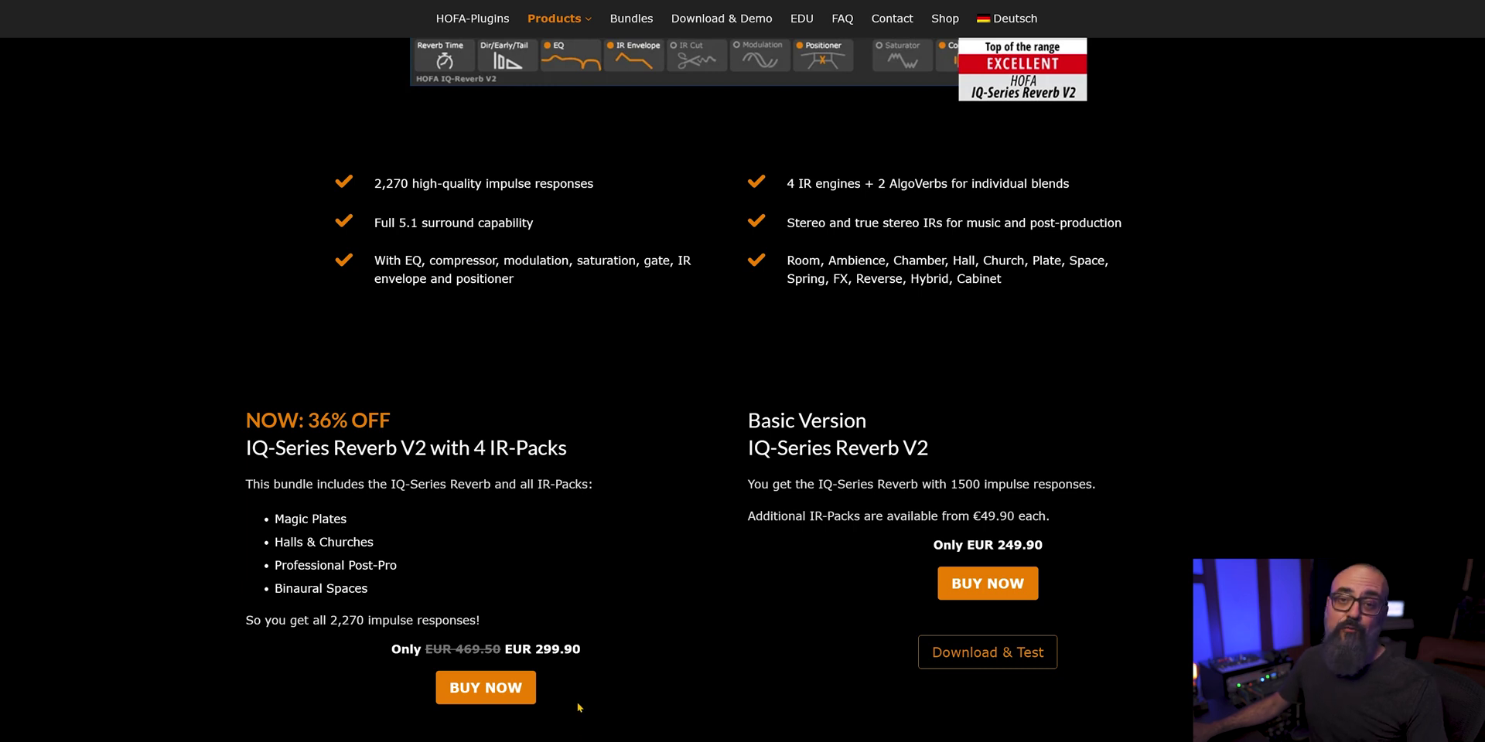
scroll(1233, 434, up, 5)
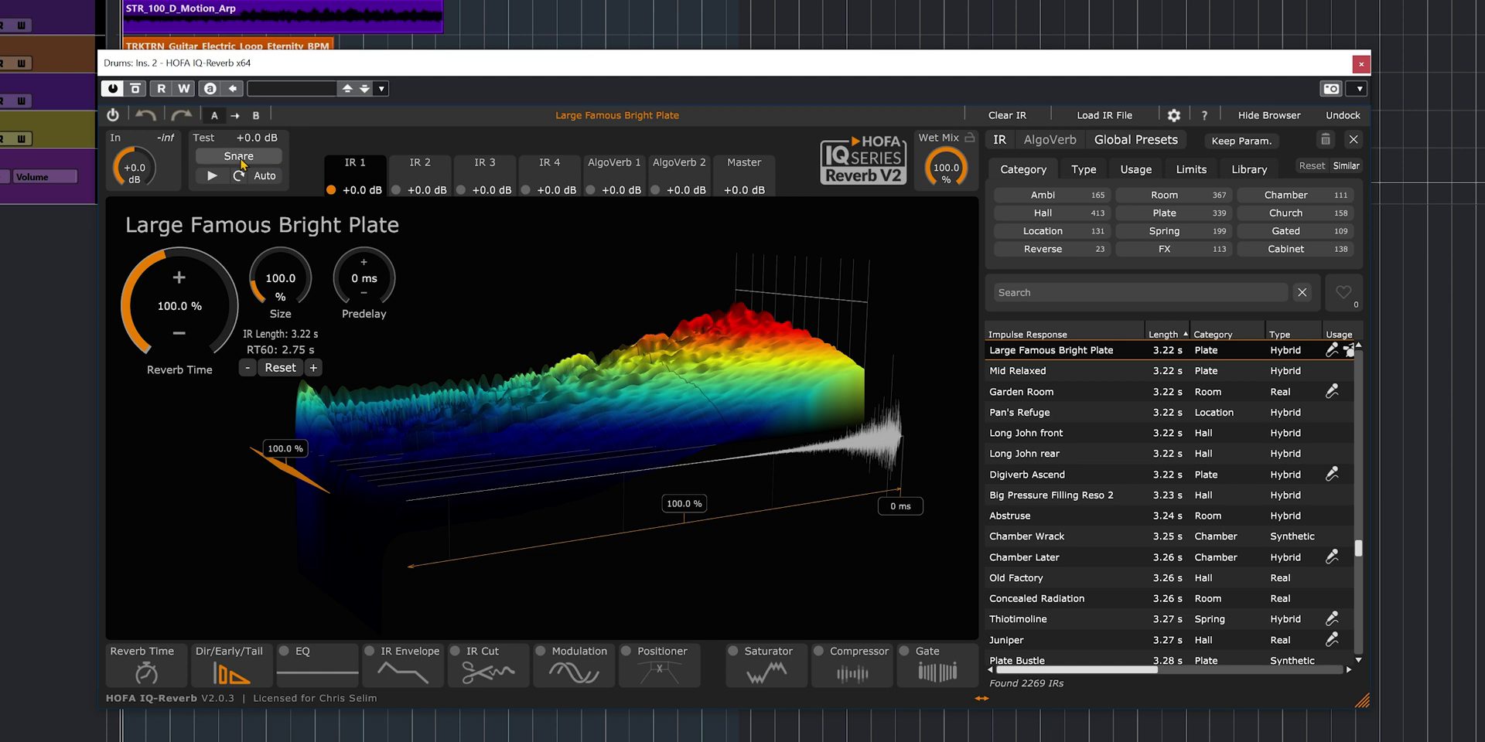
mouse_move(243, 163)
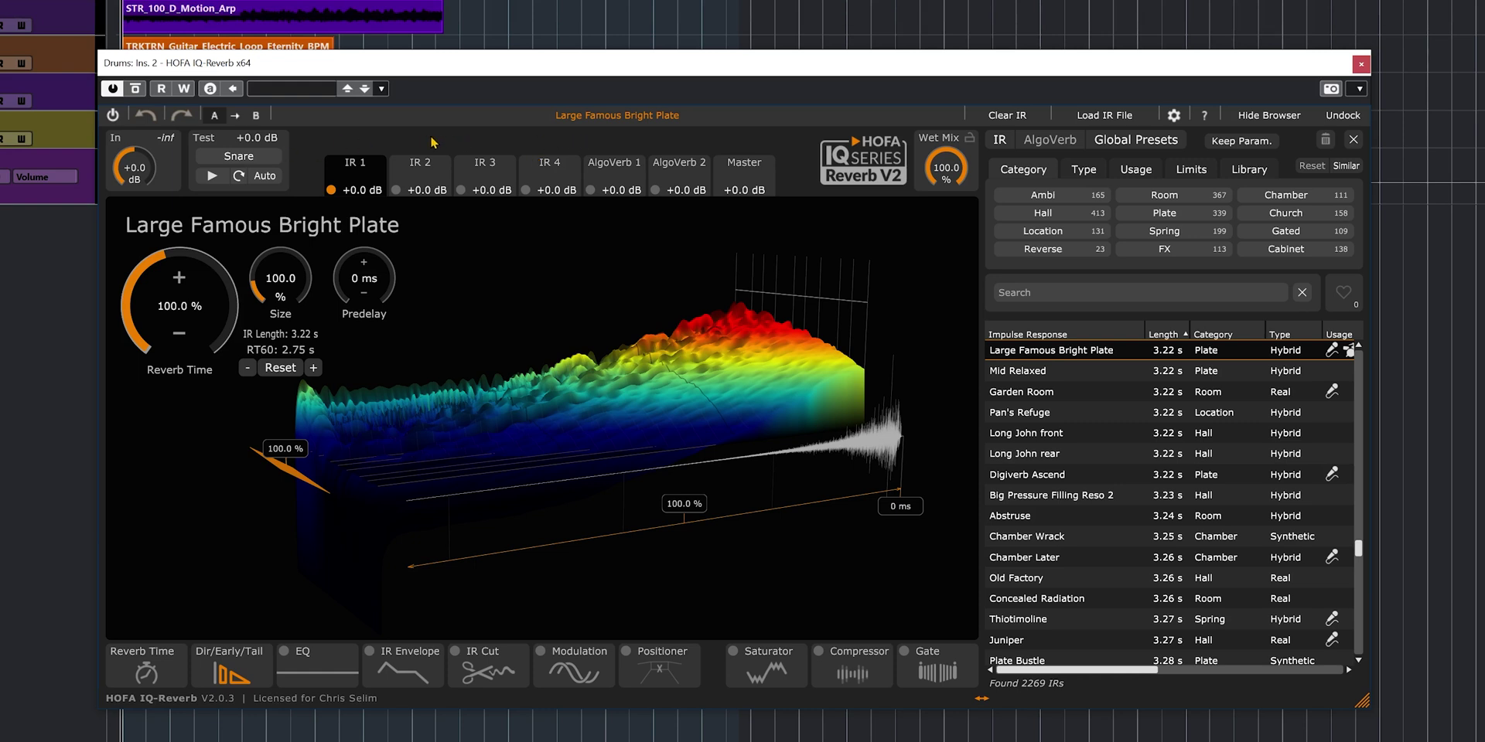
click(236, 161)
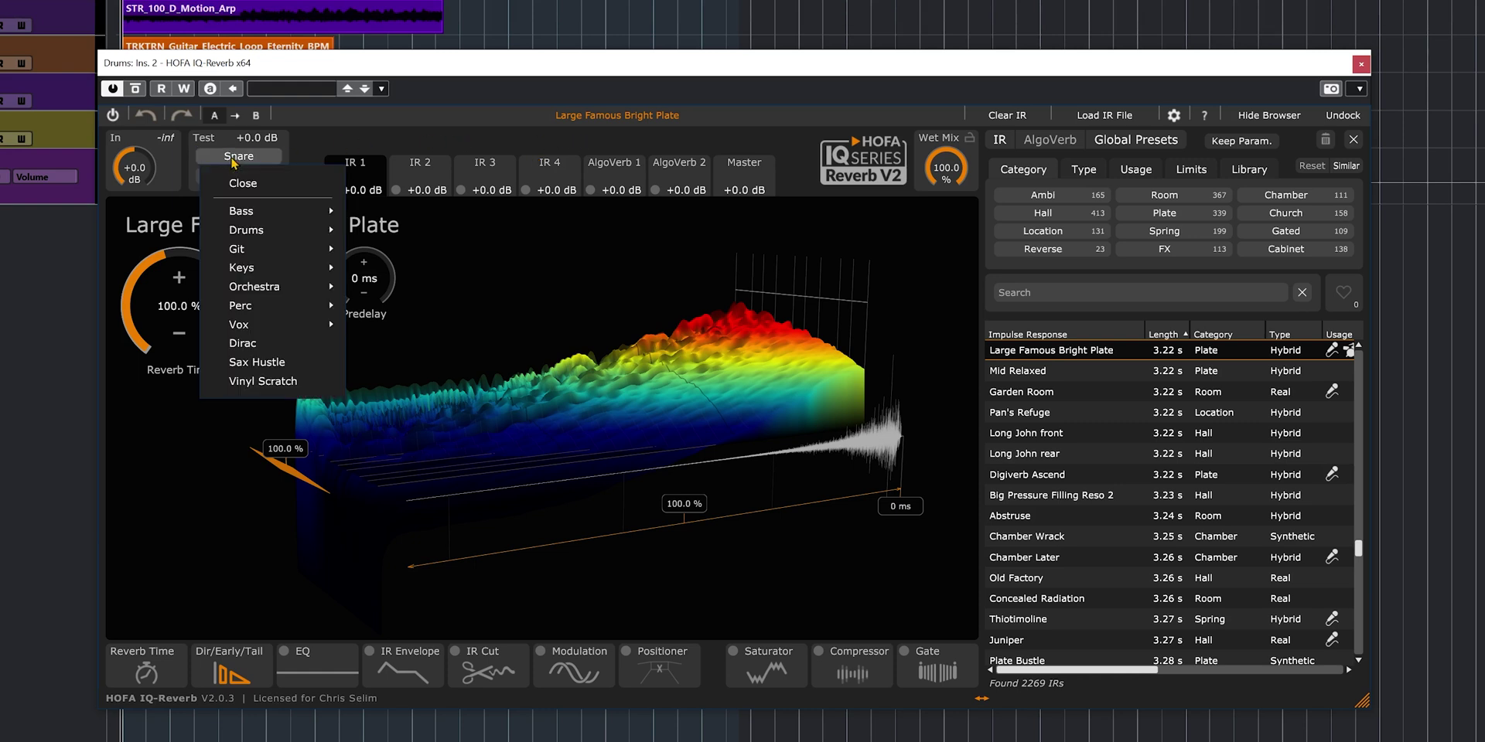
mouse_move(243, 215)
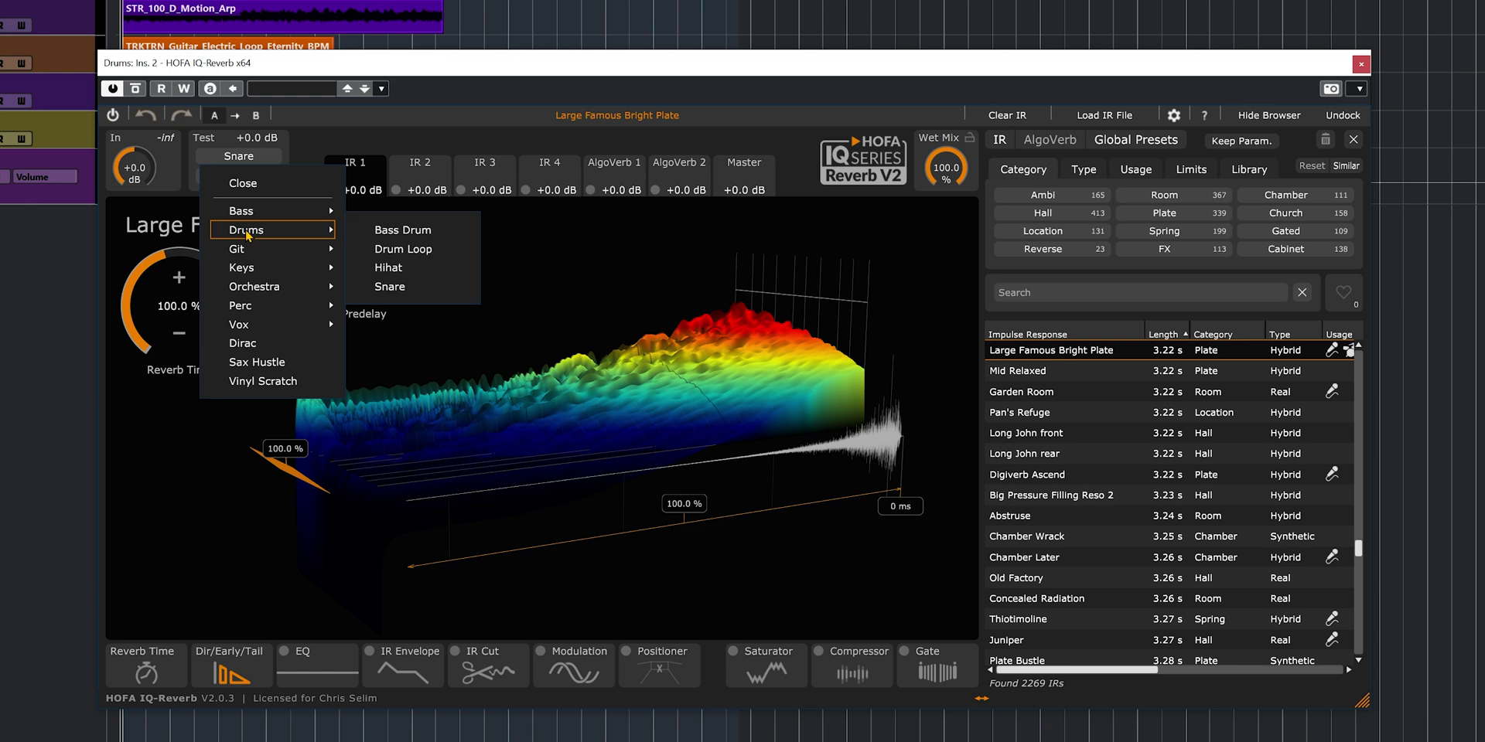
mouse_move(255, 268)
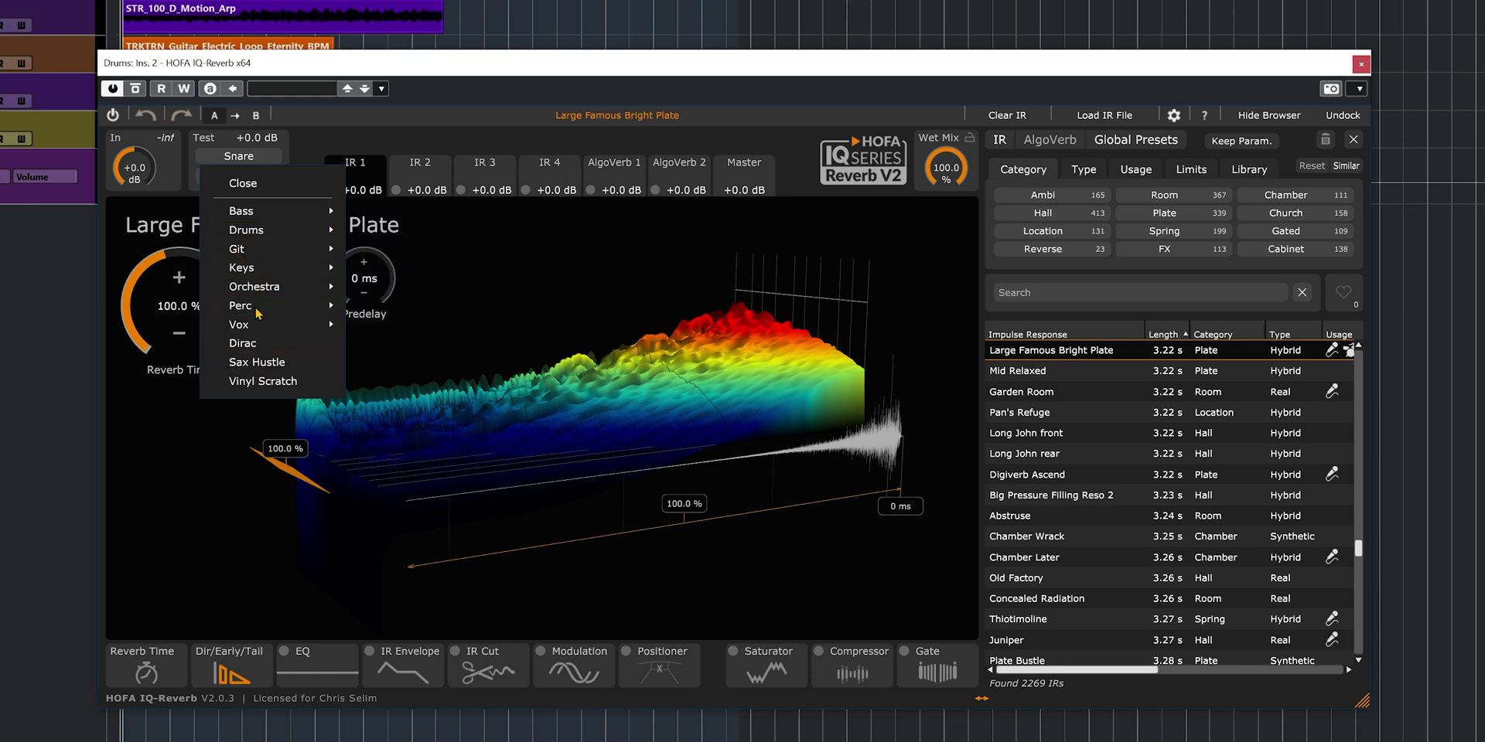
click(351, 186)
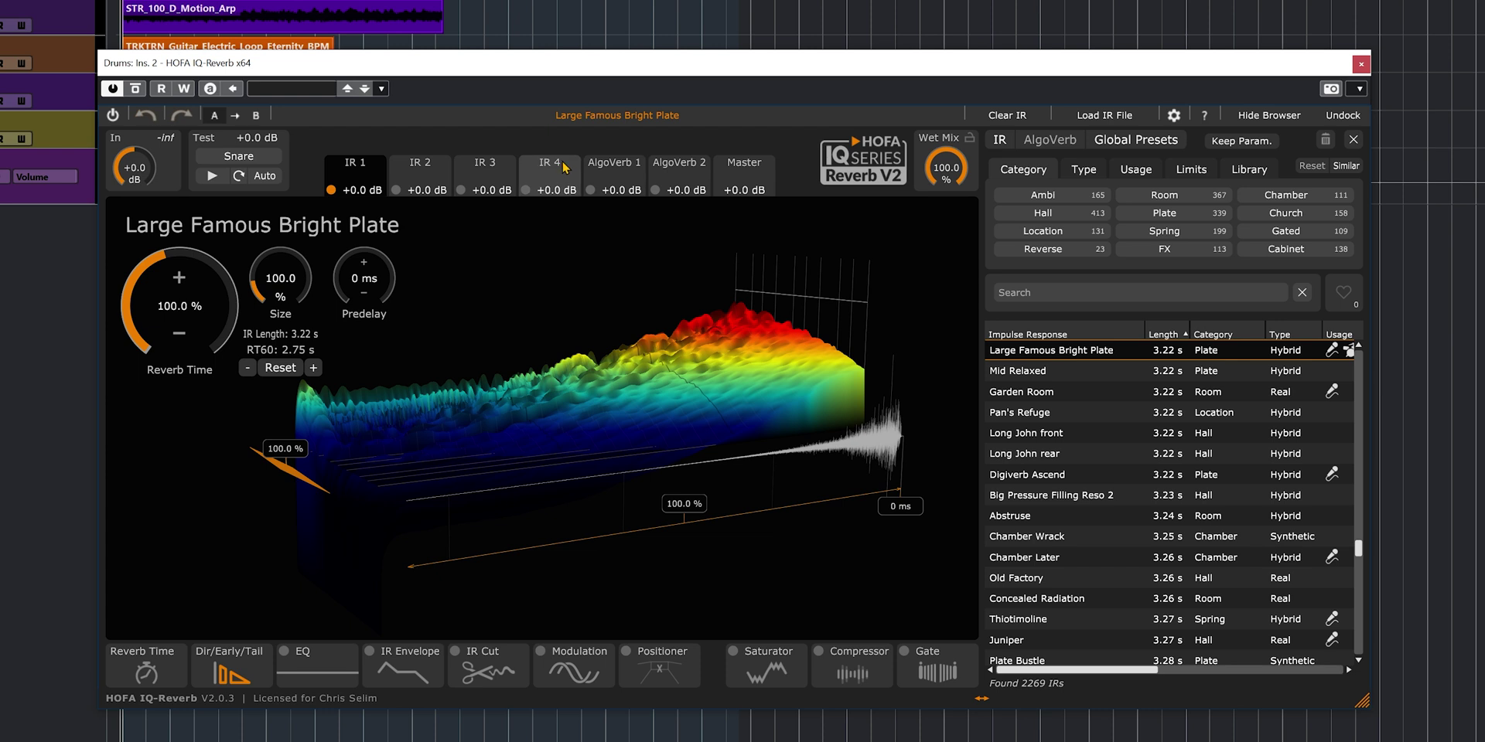
click(611, 174)
click(691, 181)
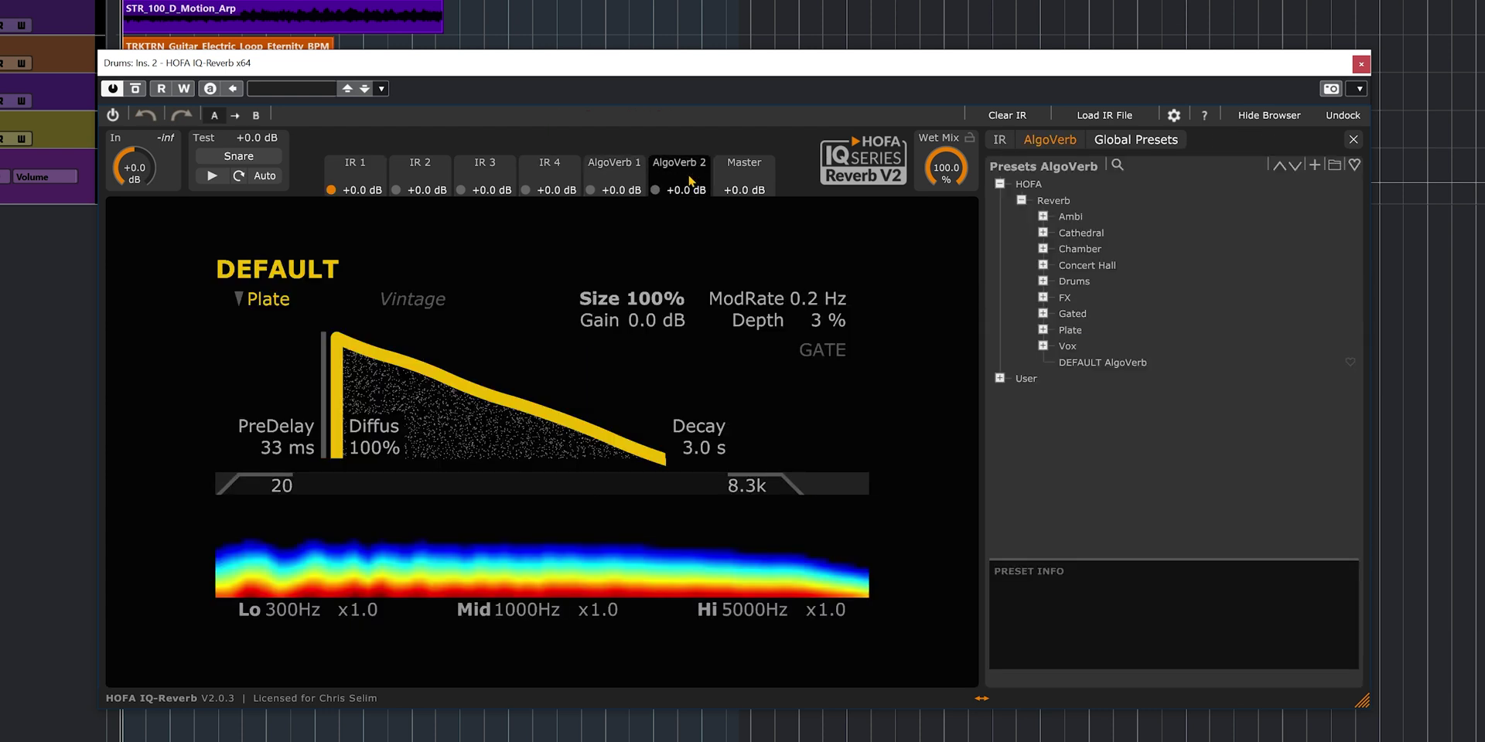
click(743, 188)
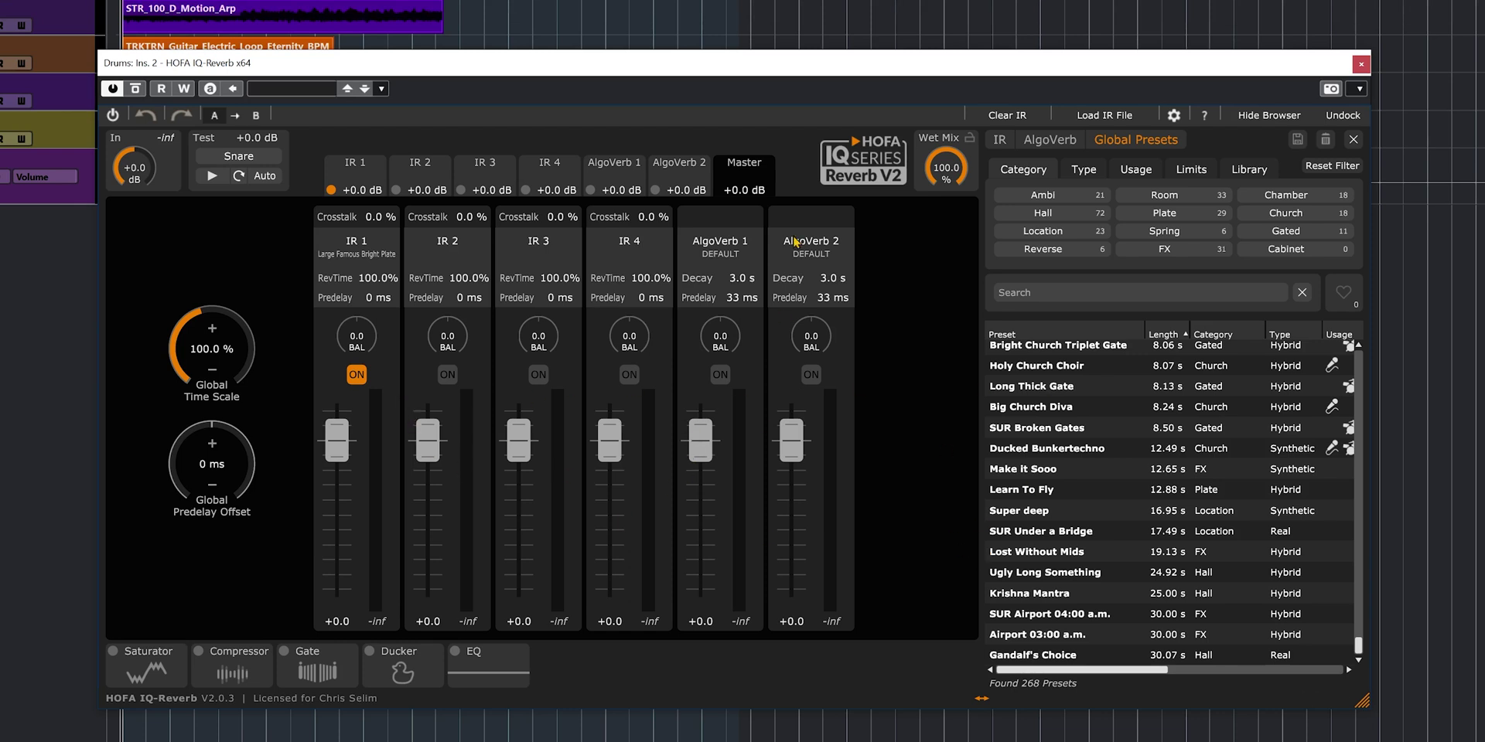
click(356, 164)
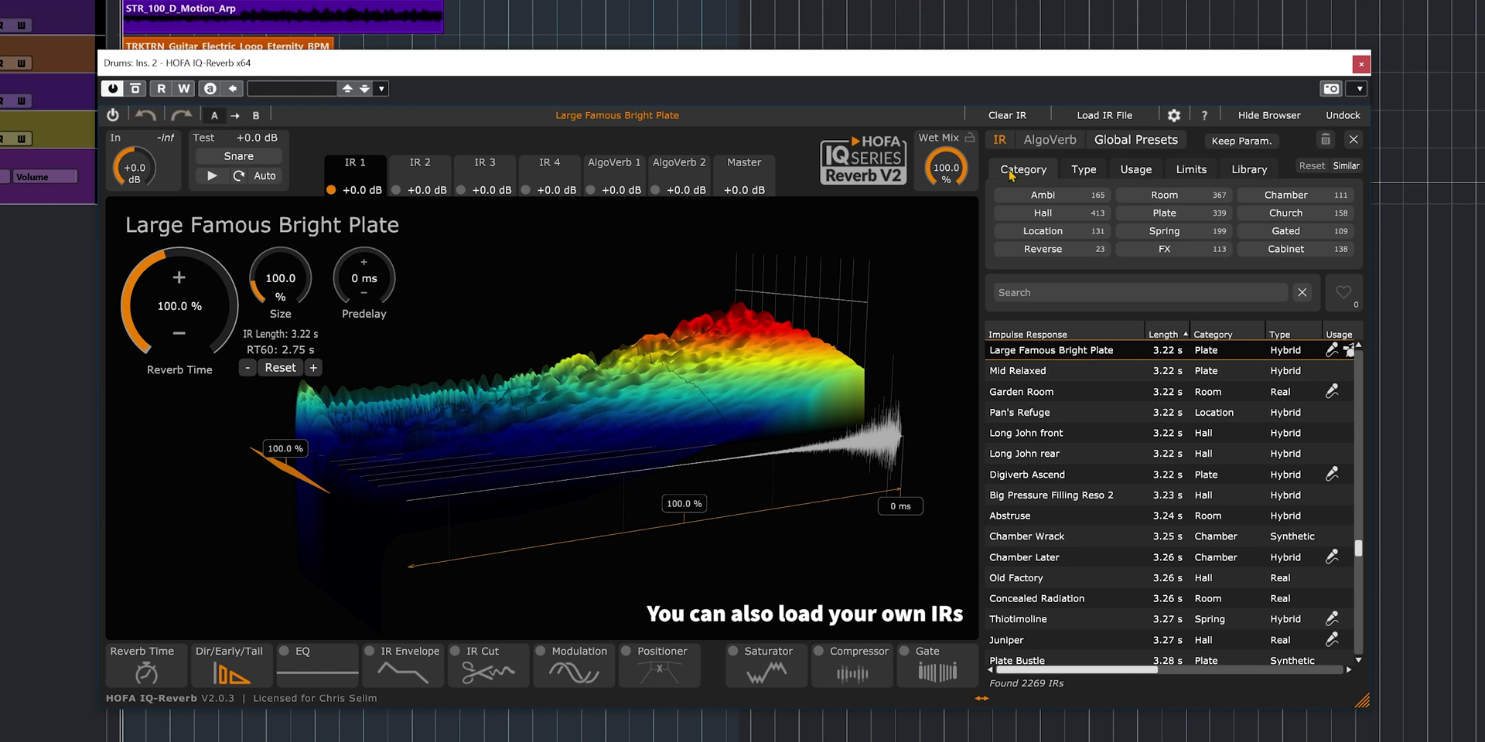
Browse the Type, Usage, Limits and Library filters, then filter the IR list to the 192 drum IRs.
click(1086, 174)
click(1135, 170)
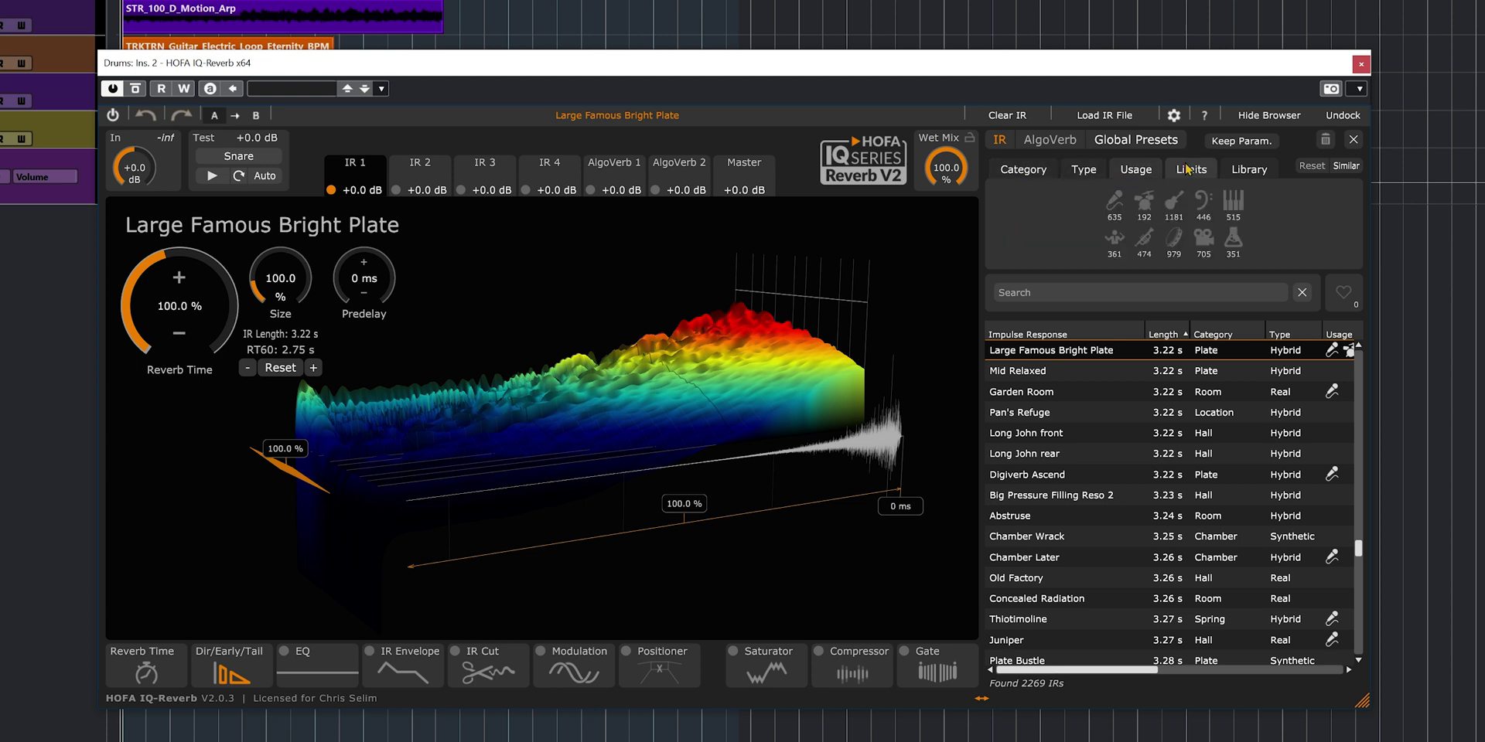
click(1191, 170)
click(1232, 170)
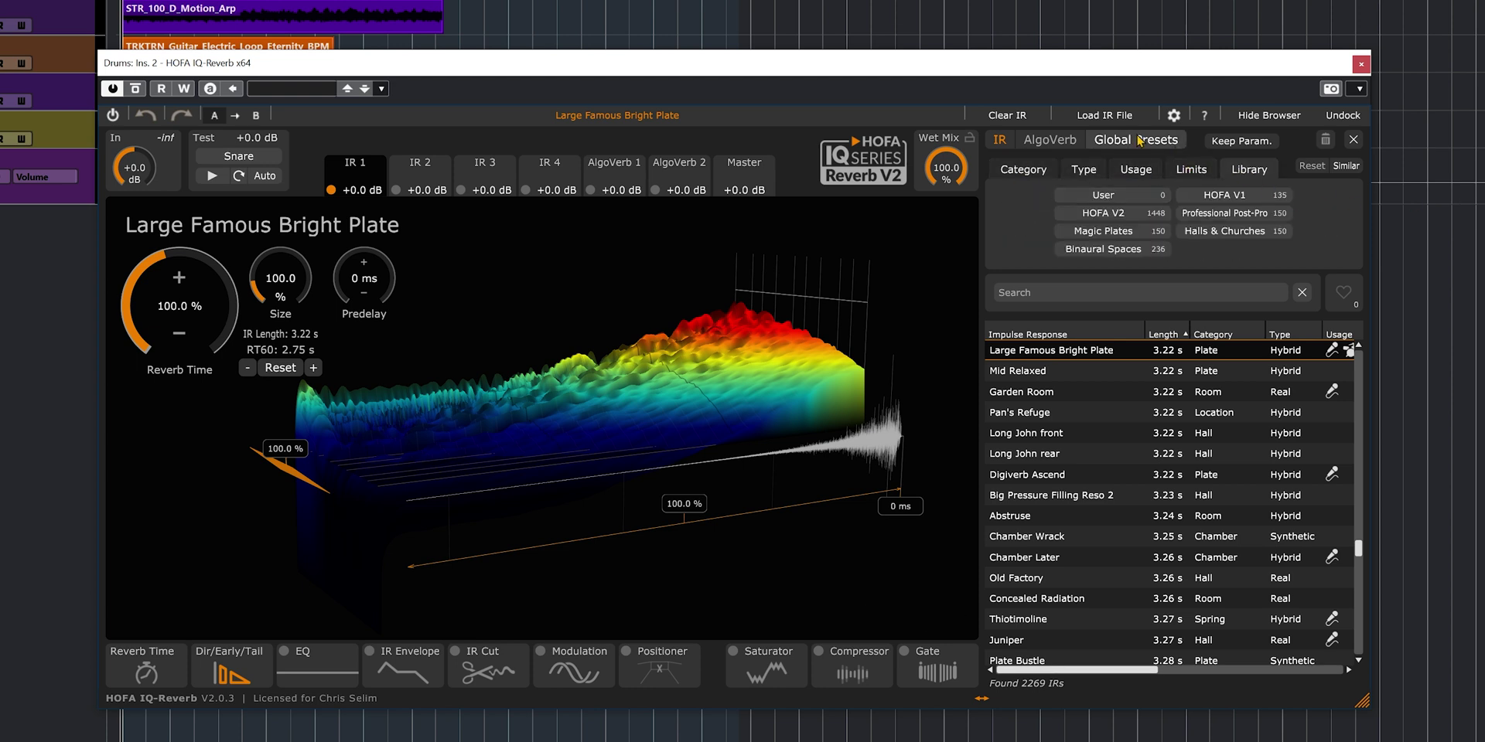
click(1135, 170)
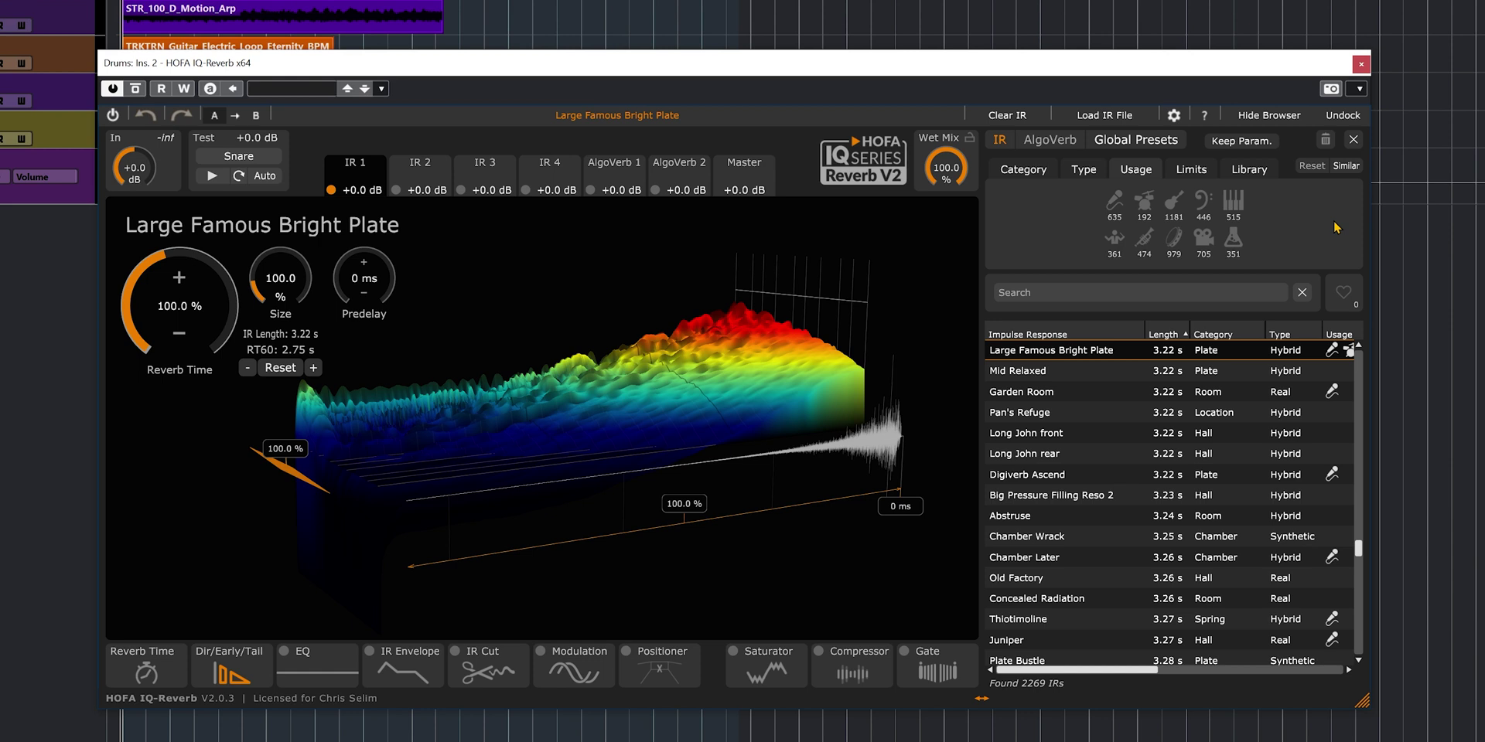
click(1145, 203)
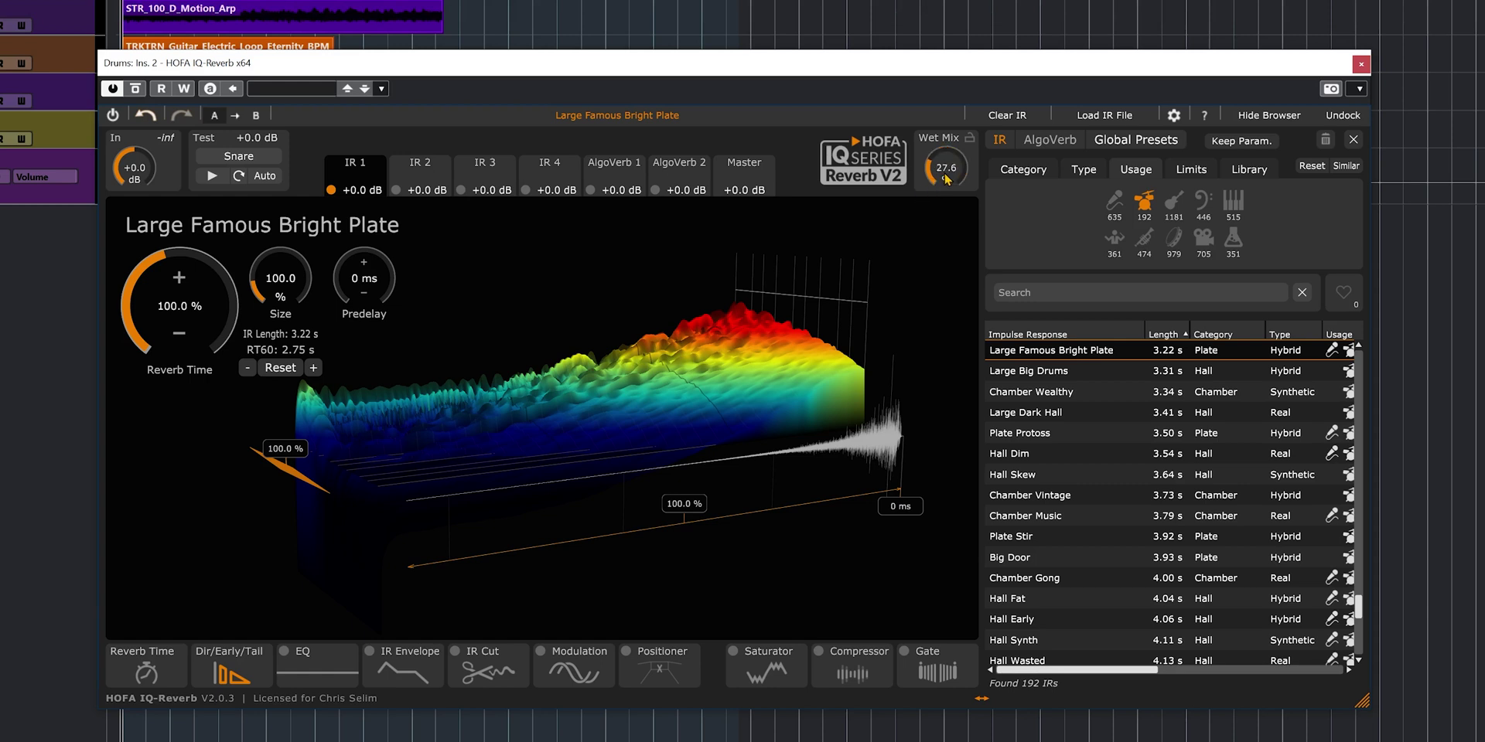
Set the reverb wet mix to 35.6%.
mouse_move(947, 179)
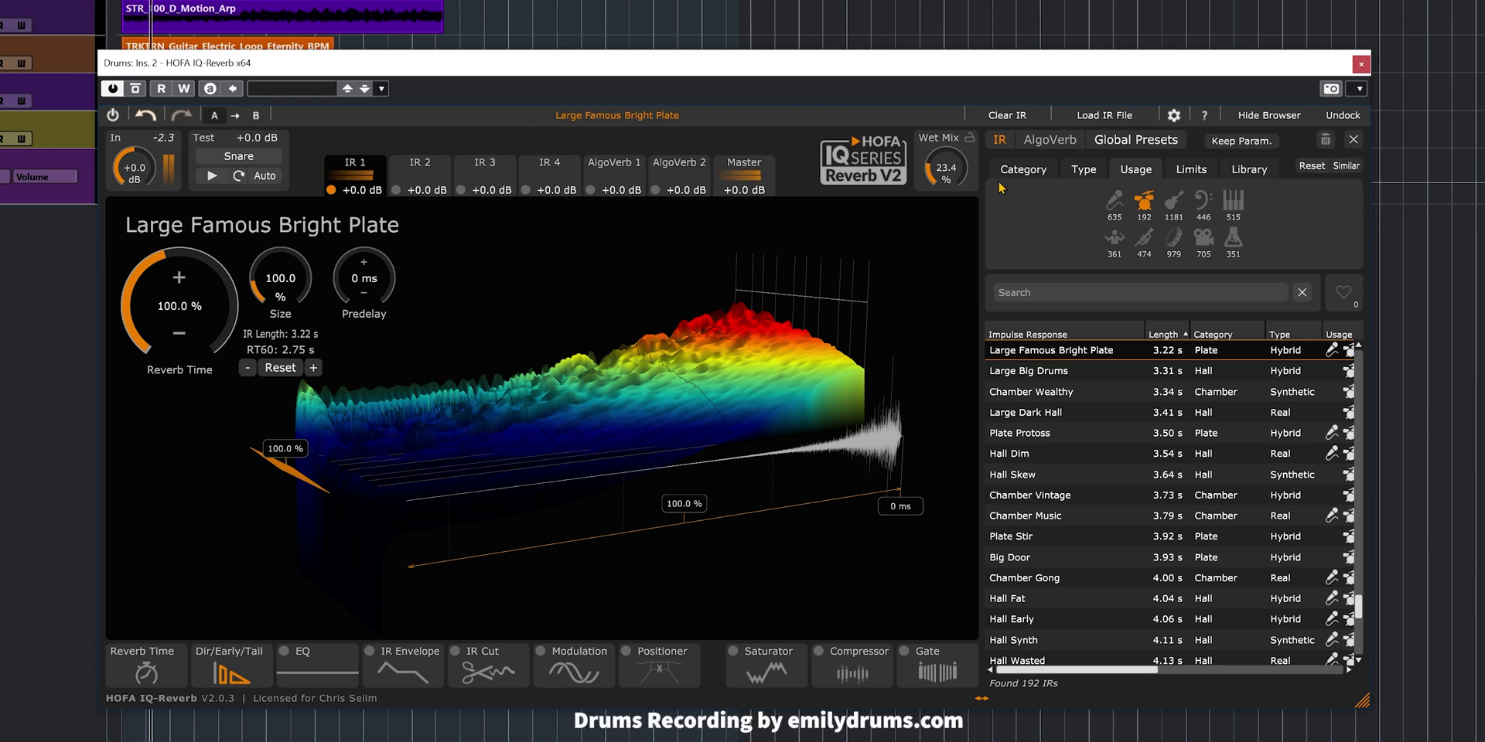
scroll(944, 170, down, 5)
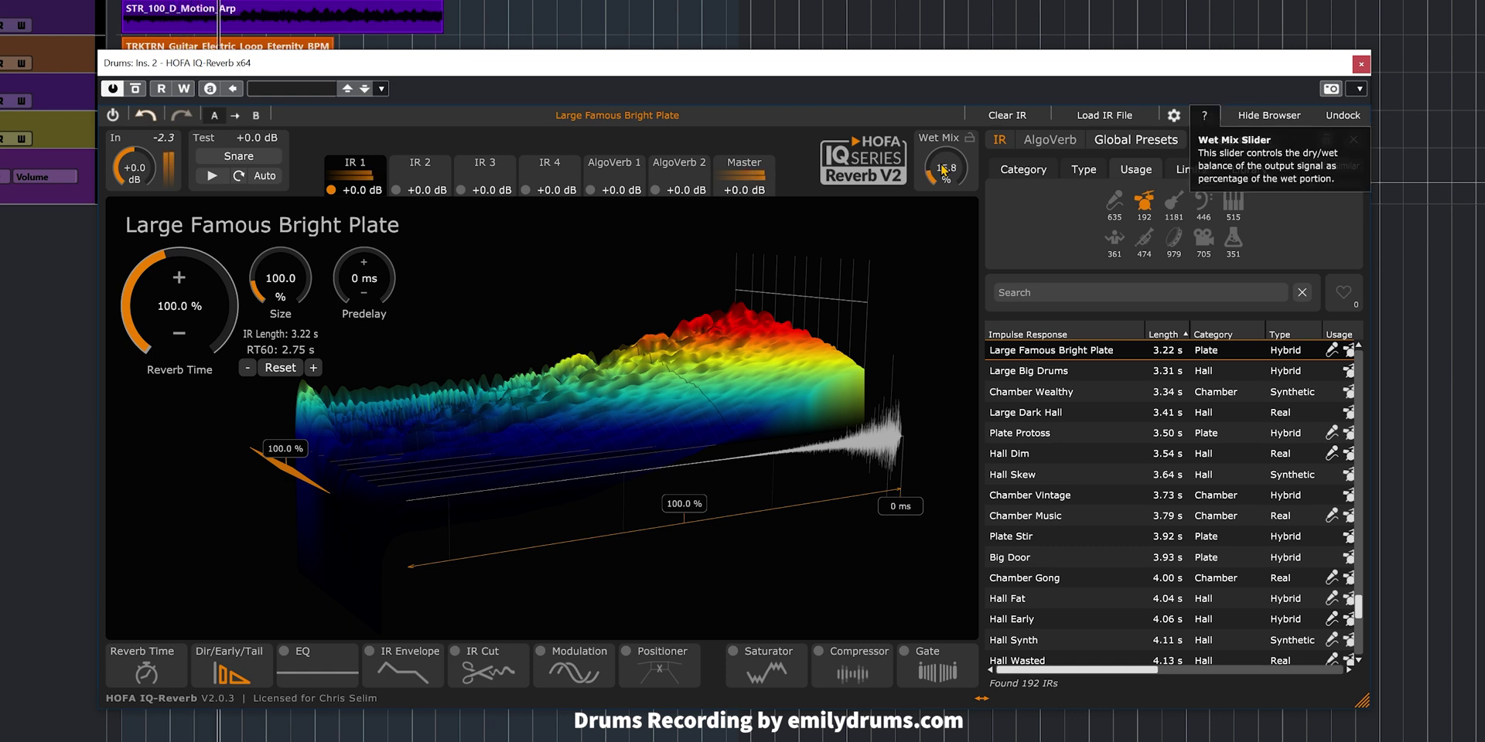
scroll(943, 170, down, 1)
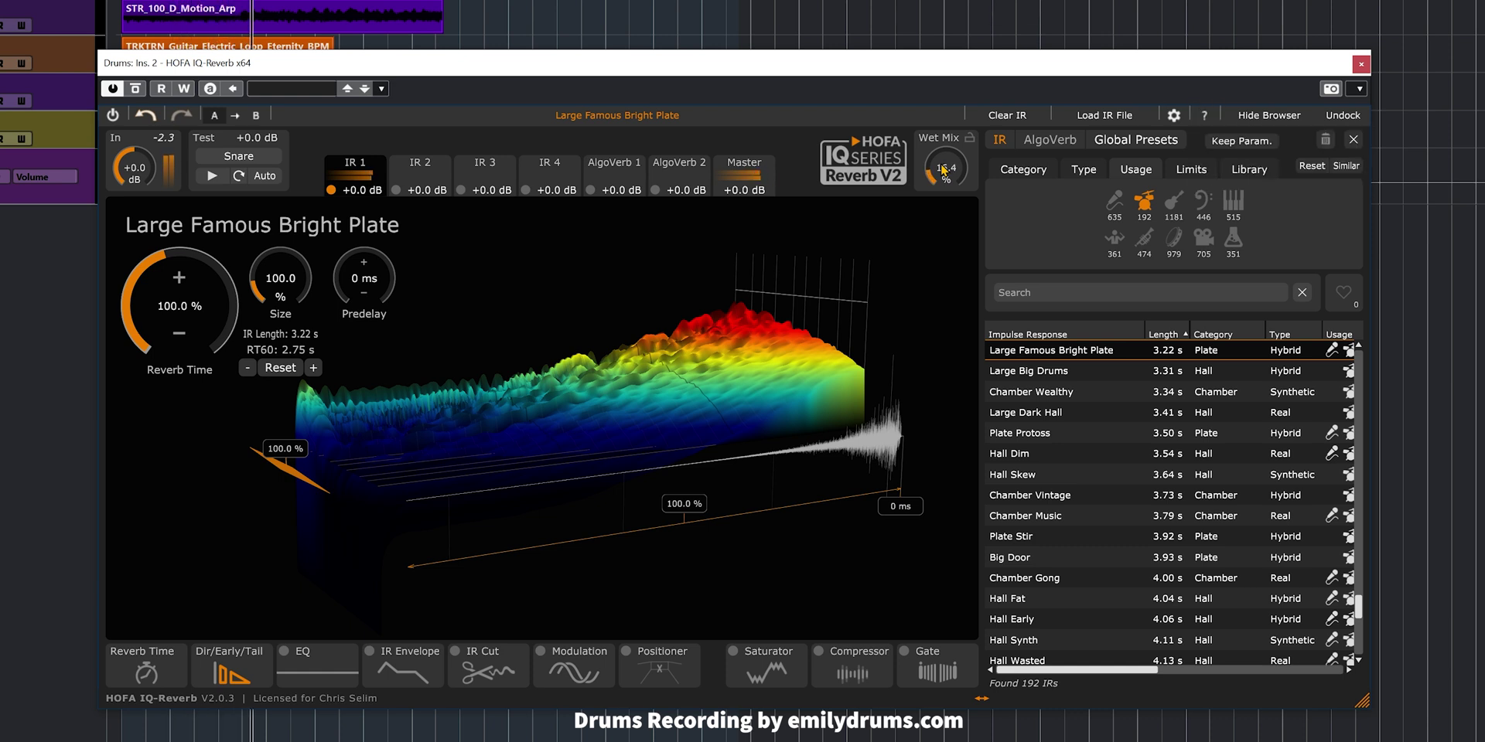
scroll(1145, 487, down, 4)
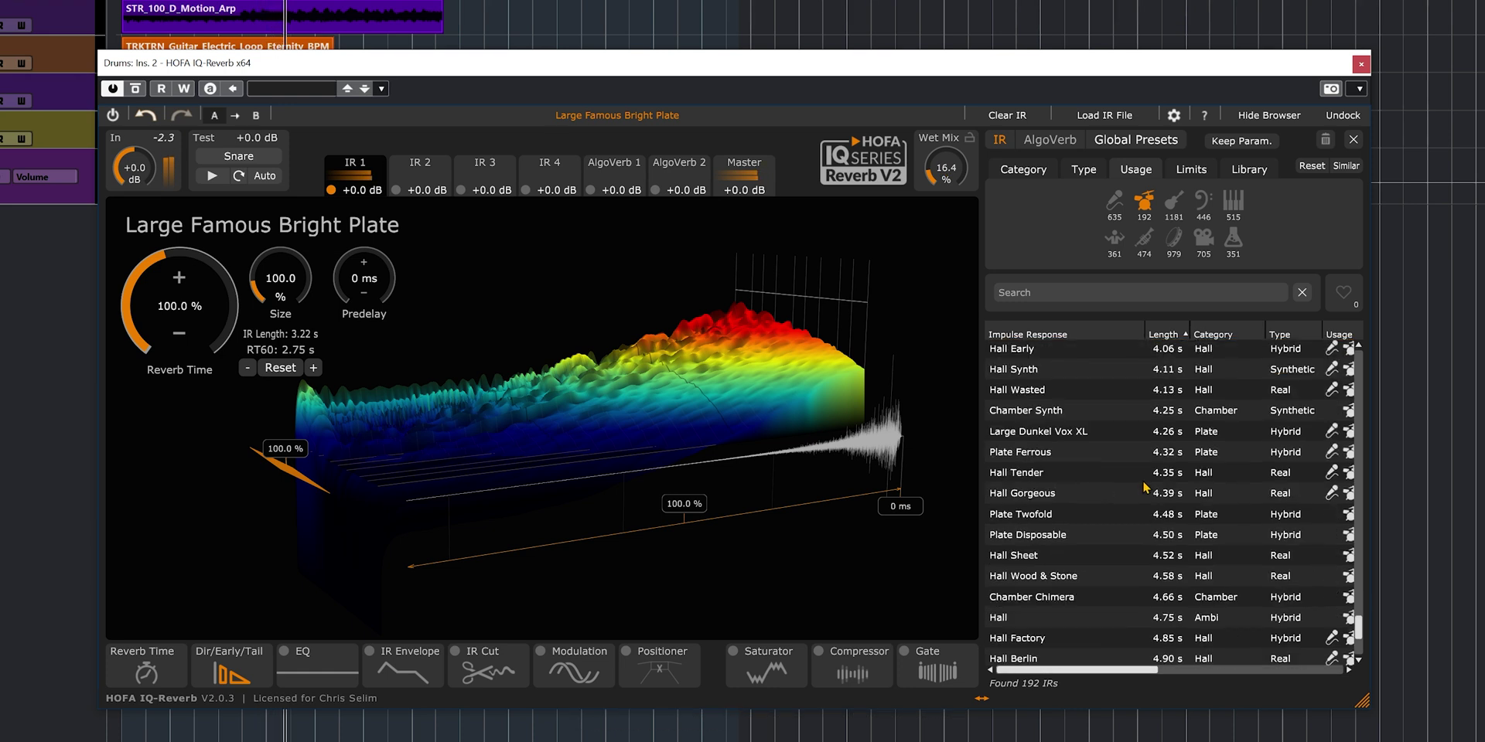
Audition Plate Ferrous, Plate Disposable, Long Noises, Short Incision and Mid Room Big on the drums.
click(1029, 455)
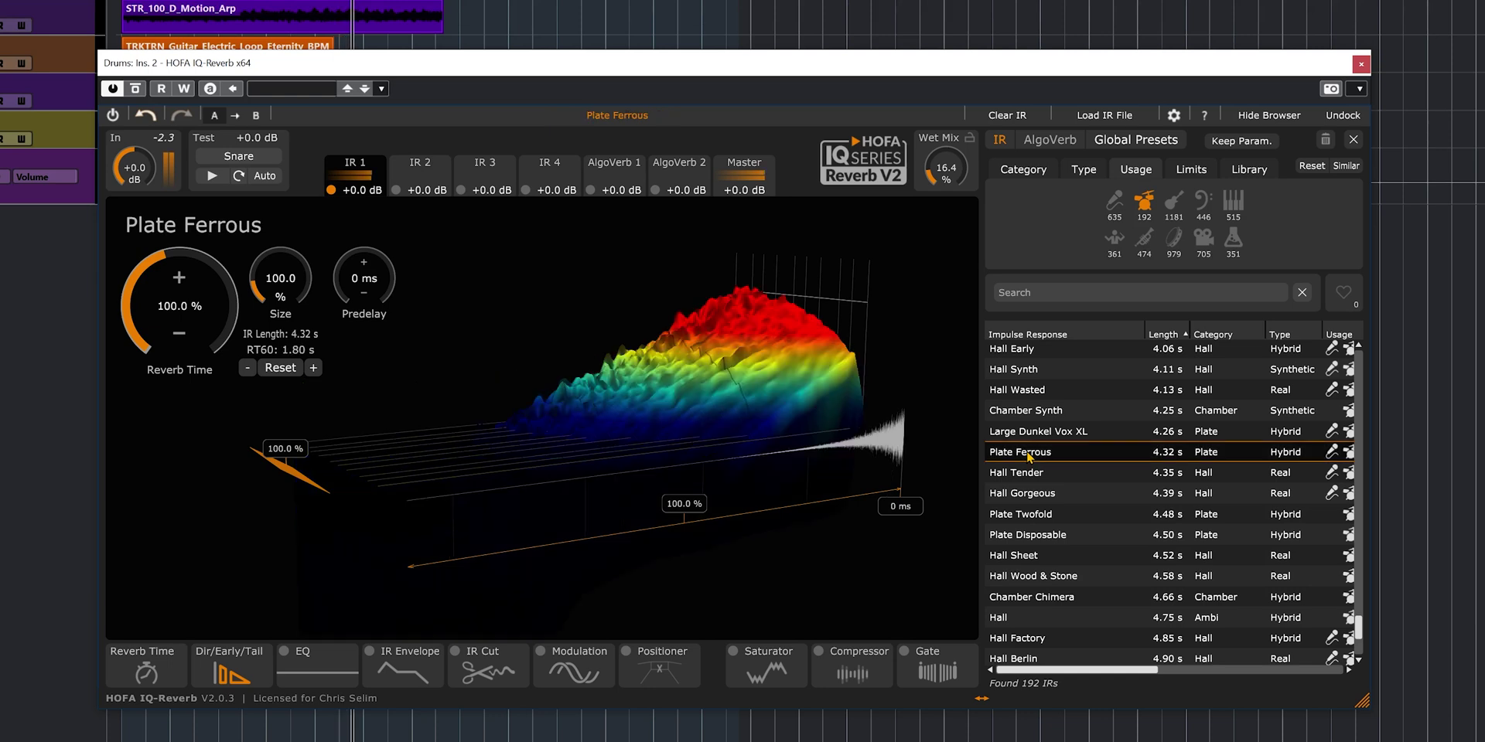
scroll(1098, 504, down, 3)
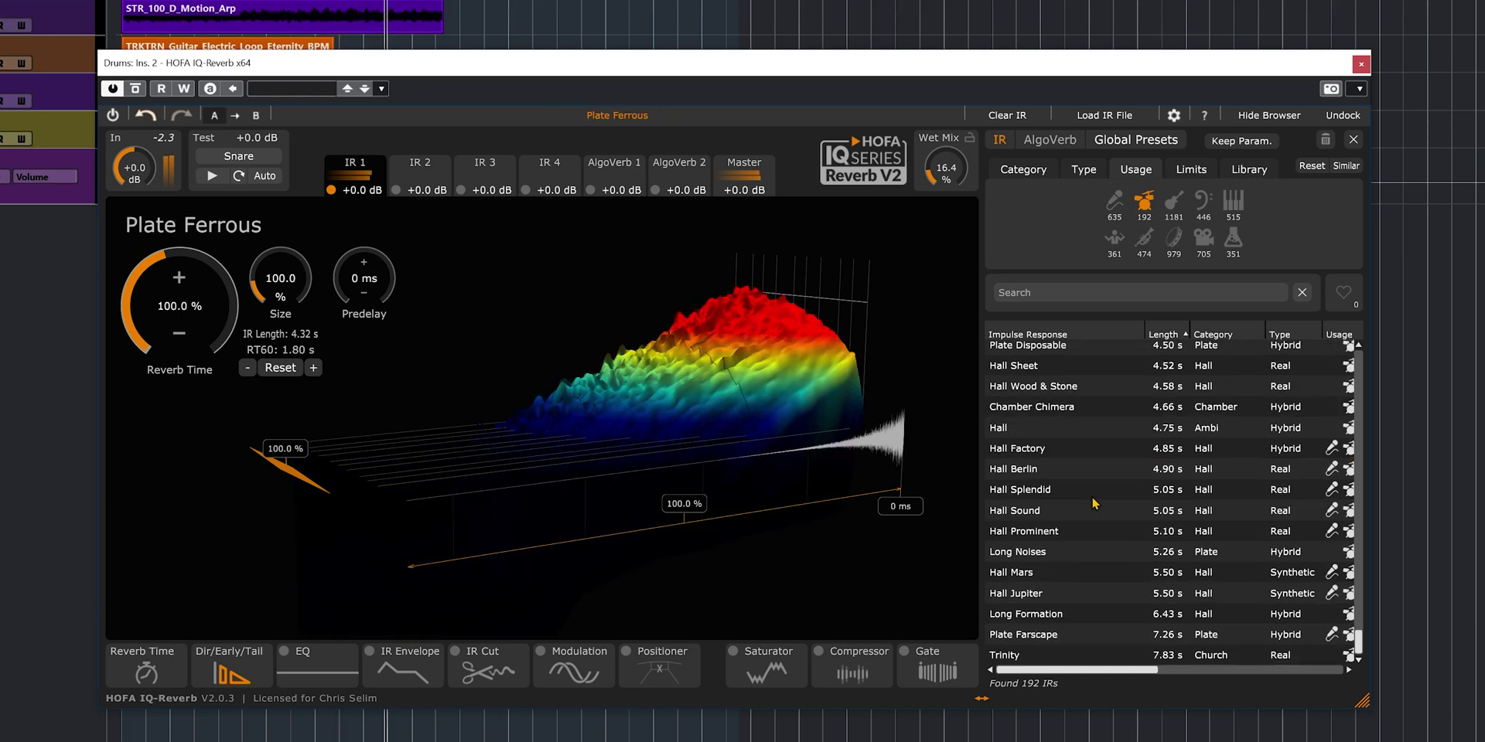
click(1031, 349)
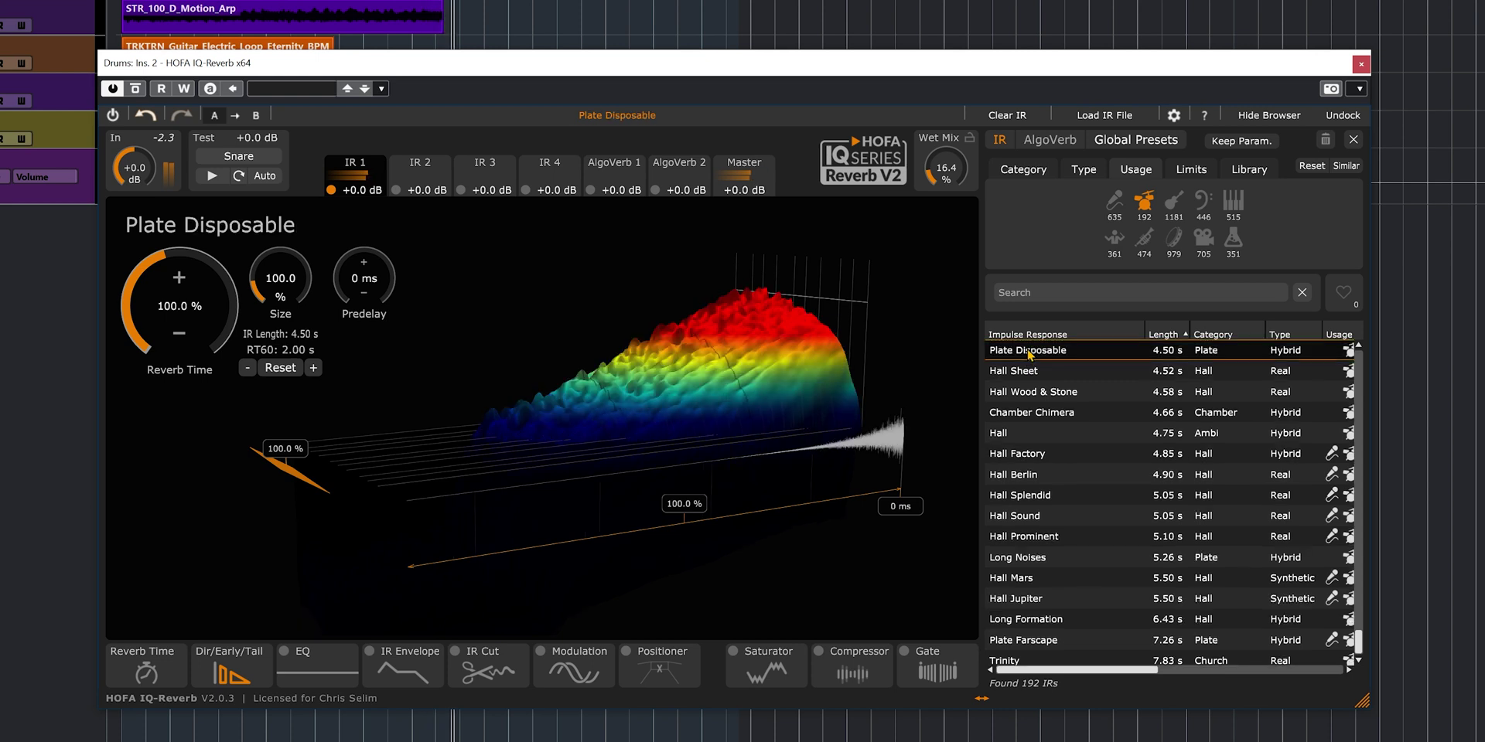
scroll(945, 161, up, 2)
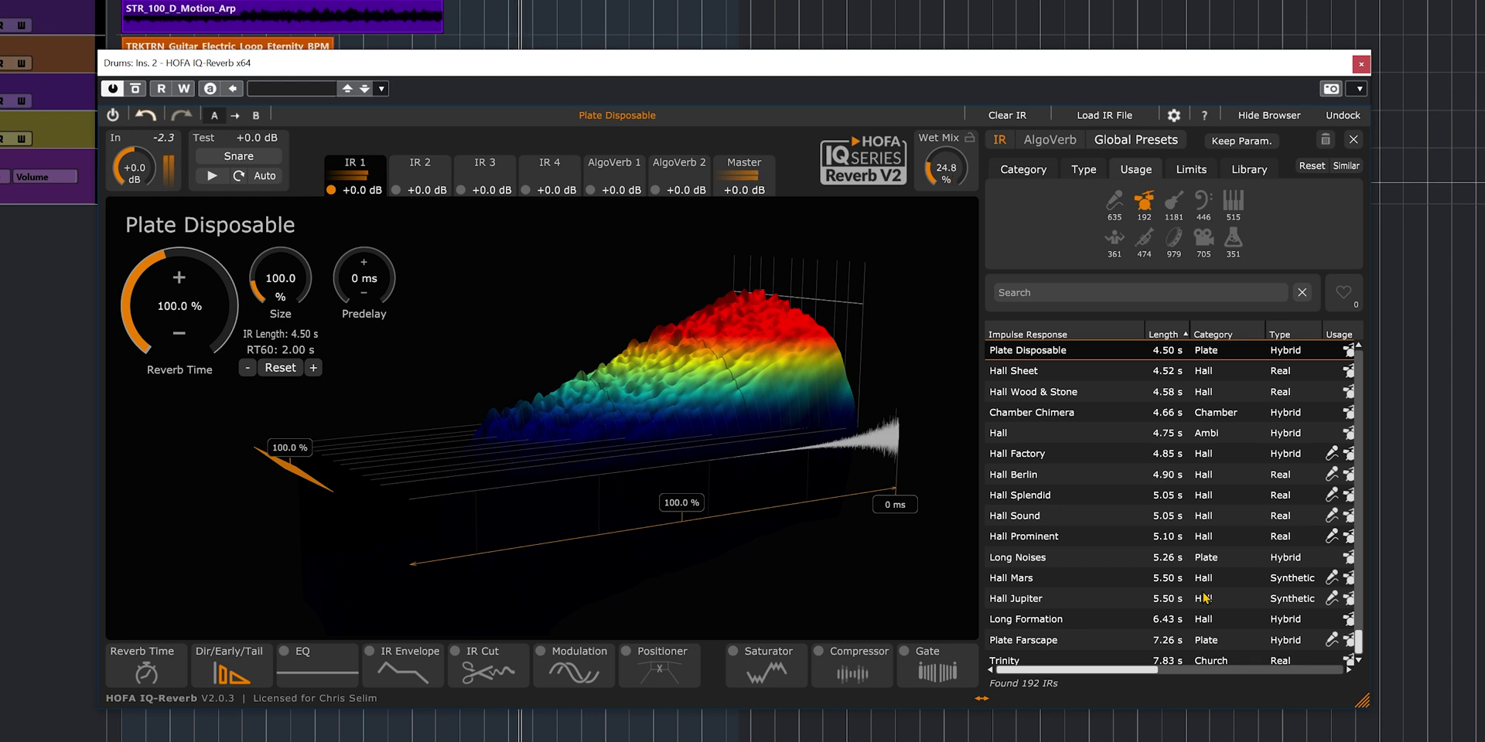
scroll(1050, 543, down, 1)
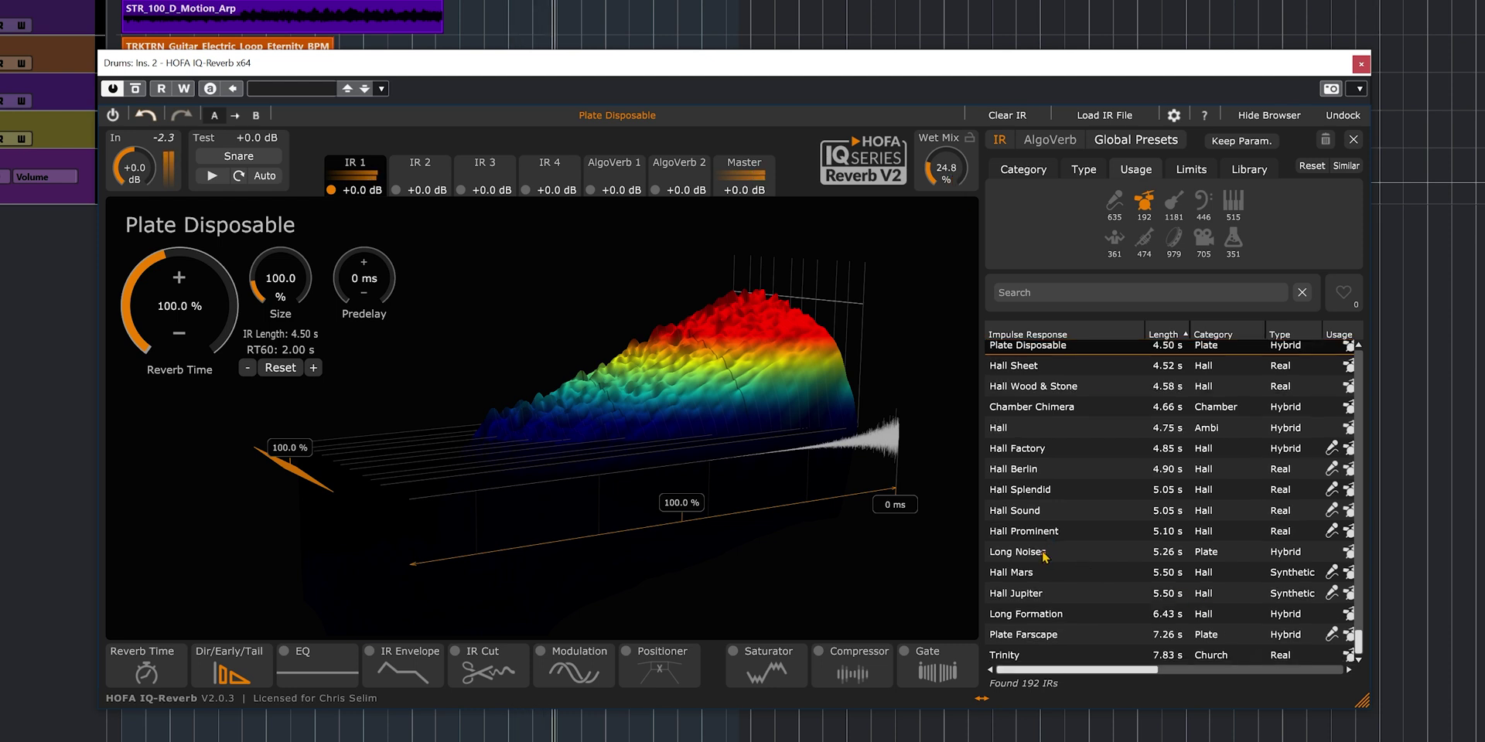
click(1051, 549)
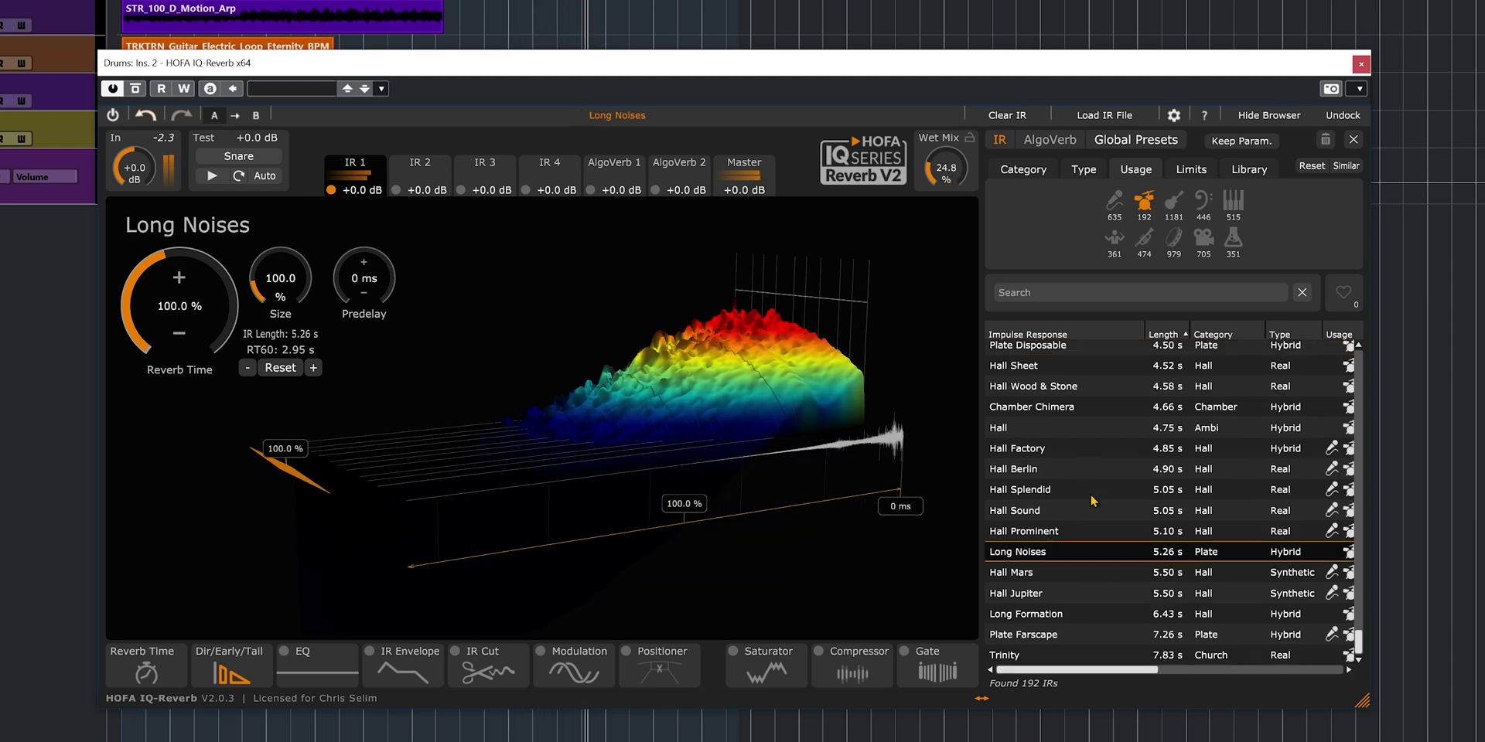
scroll(1067, 471, up, 10)
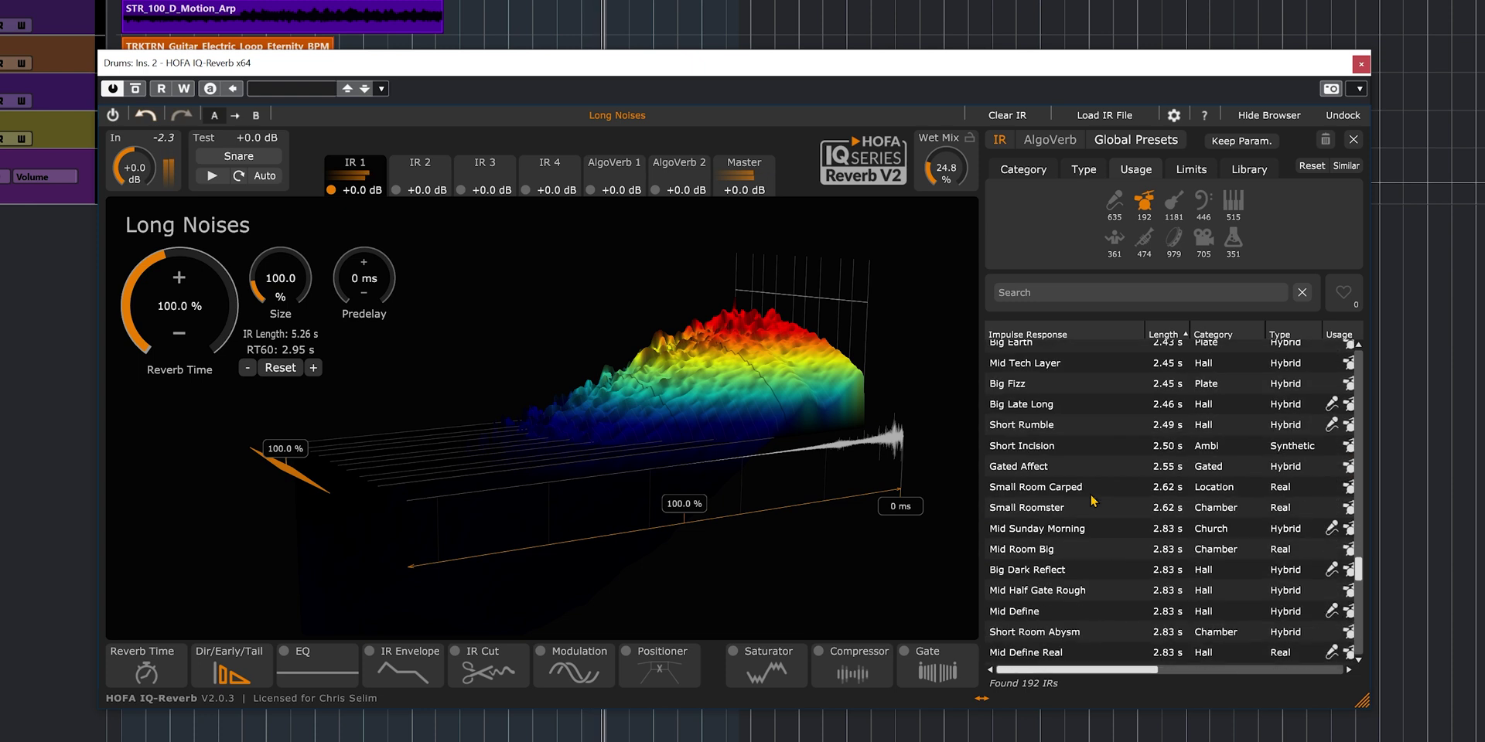
click(1037, 445)
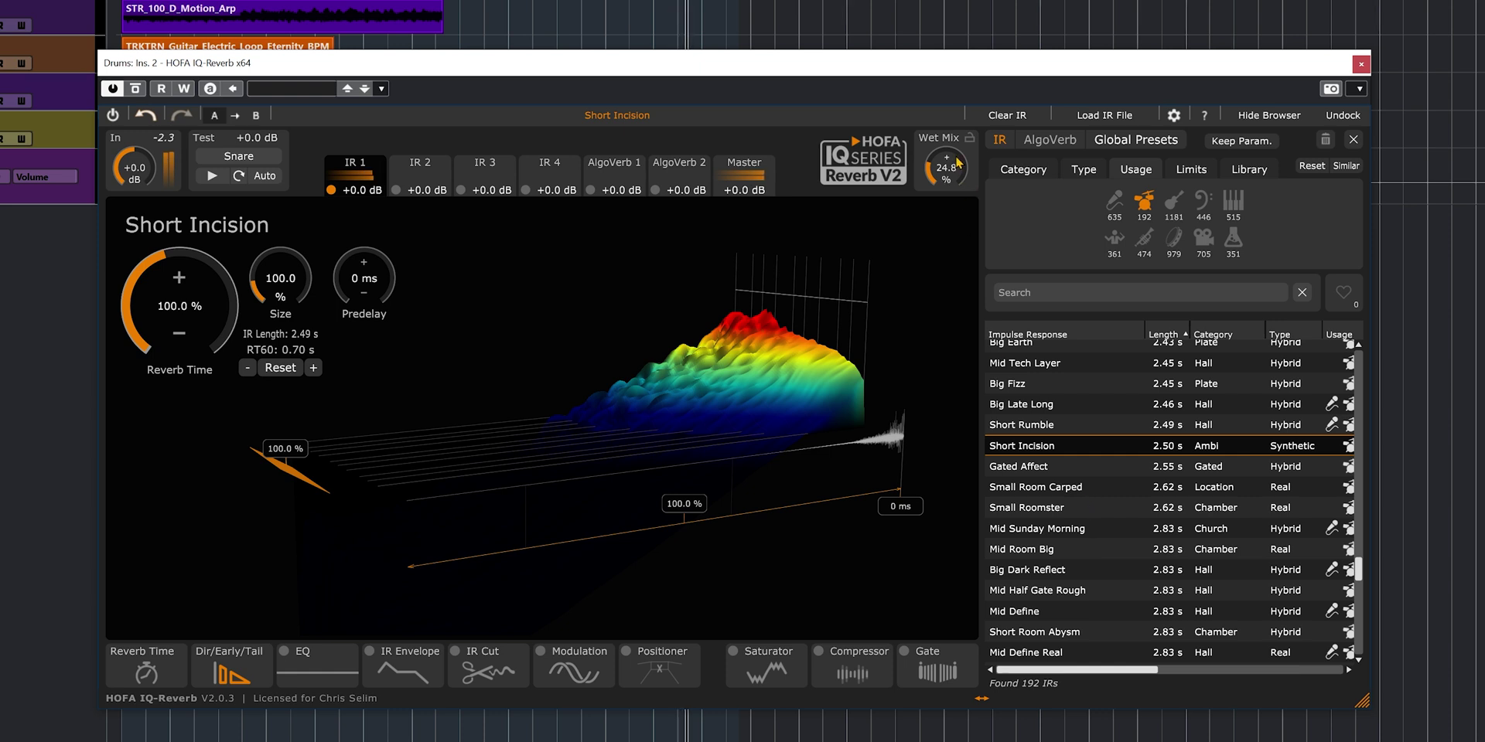
scroll(959, 162, up, 2)
scroll(959, 163, up, 1)
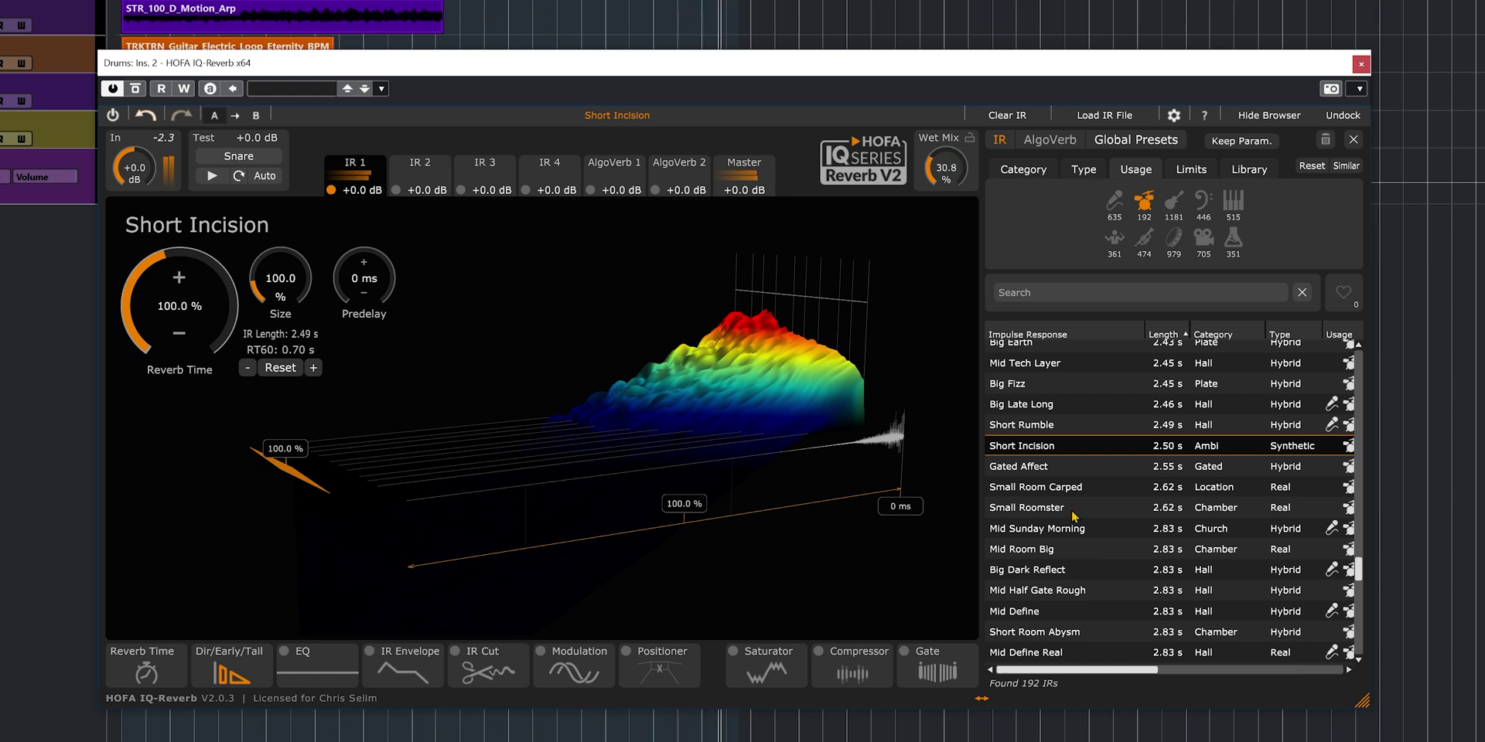
click(1044, 549)
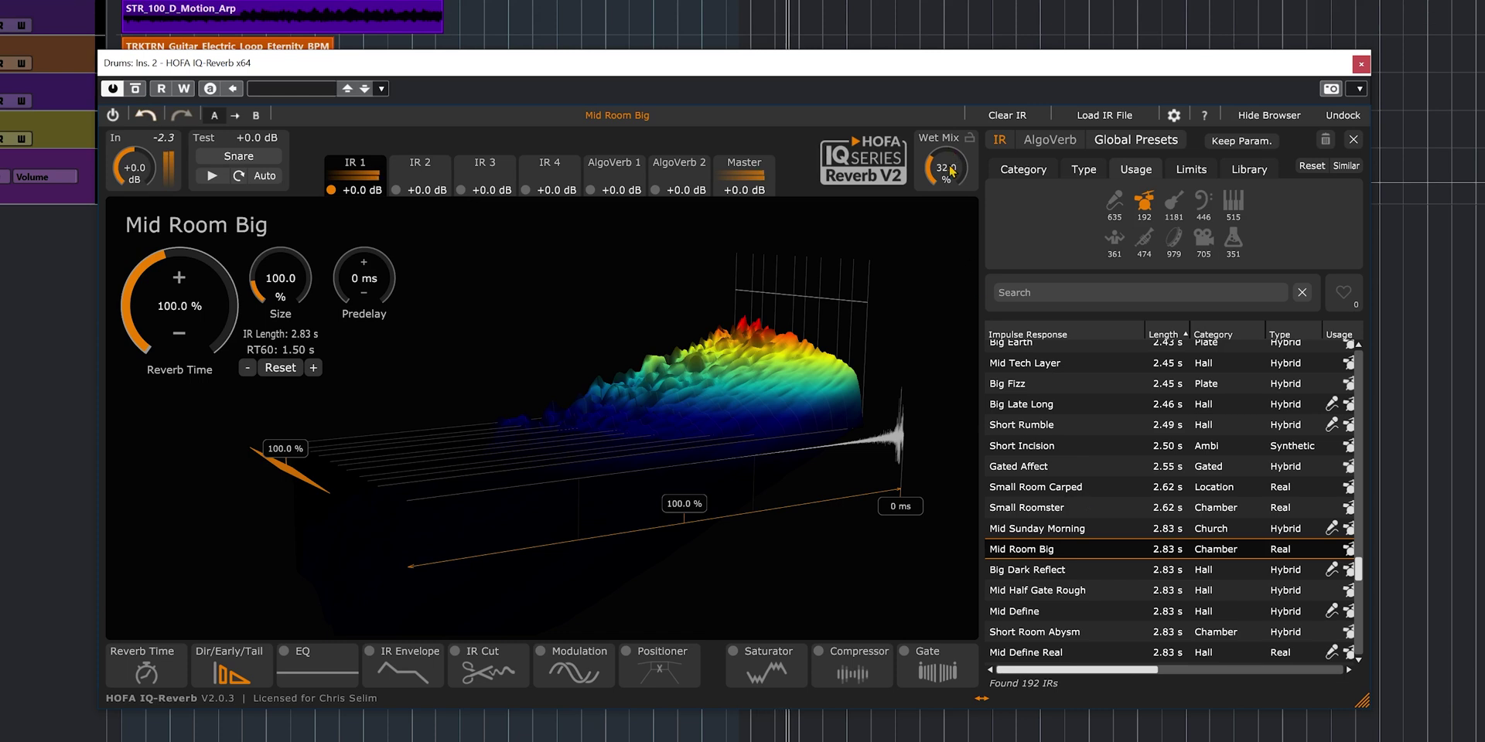
Try Short Room Abysm, Short Bones, Gated Vintage and Gated Stall Nice, then load Studio A.
scroll(951, 172, up, 4)
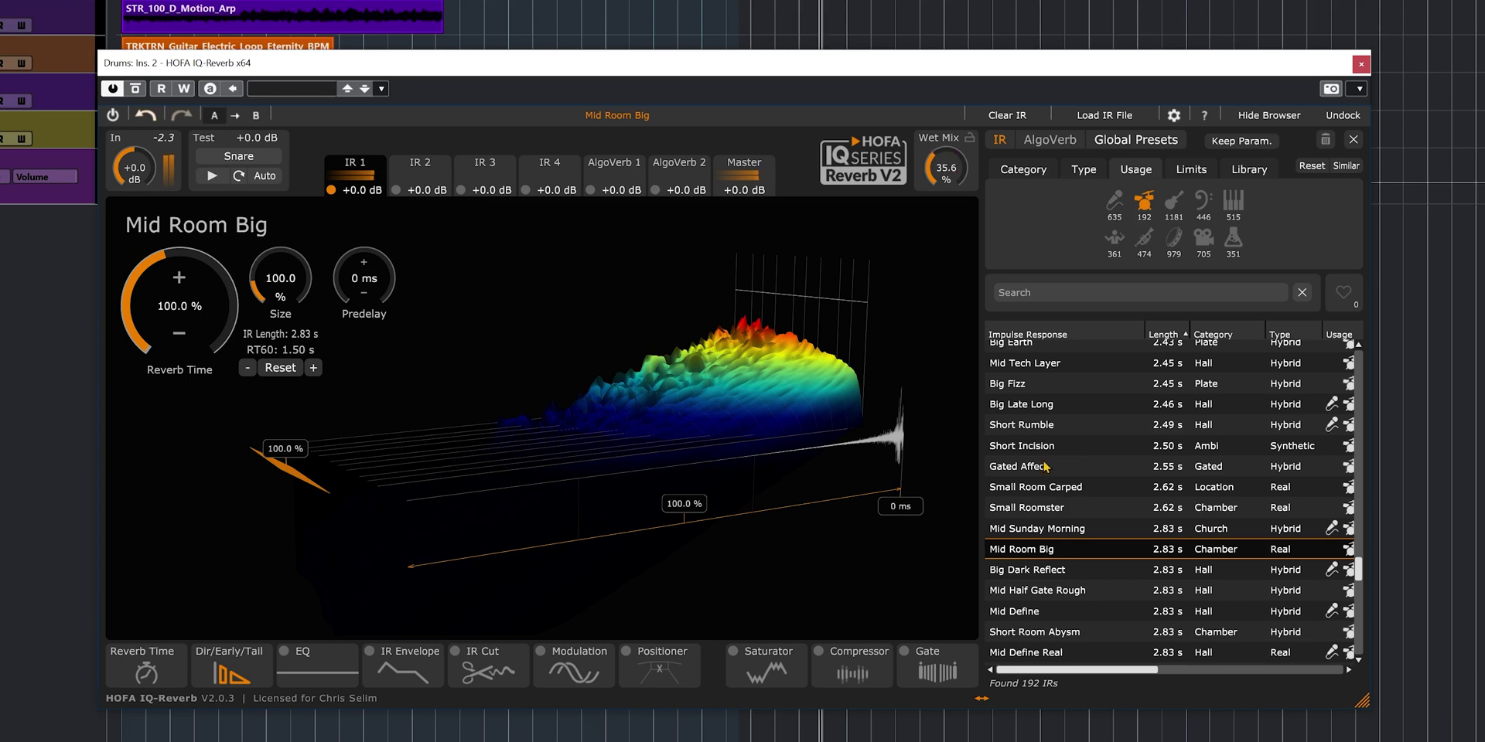
scroll(951, 171, down, 1)
scroll(1062, 571, down, 1)
click(1061, 566)
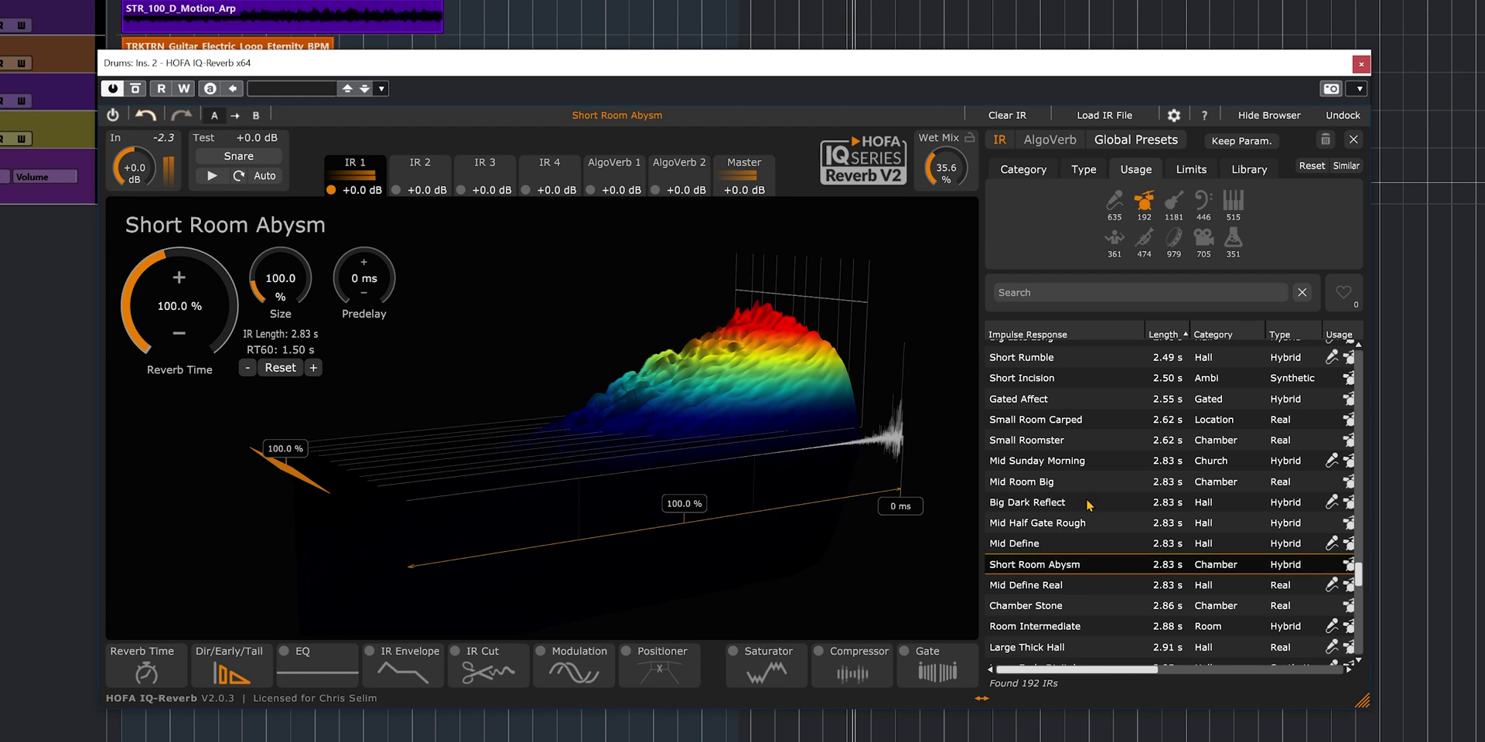
scroll(1054, 517, up, 7)
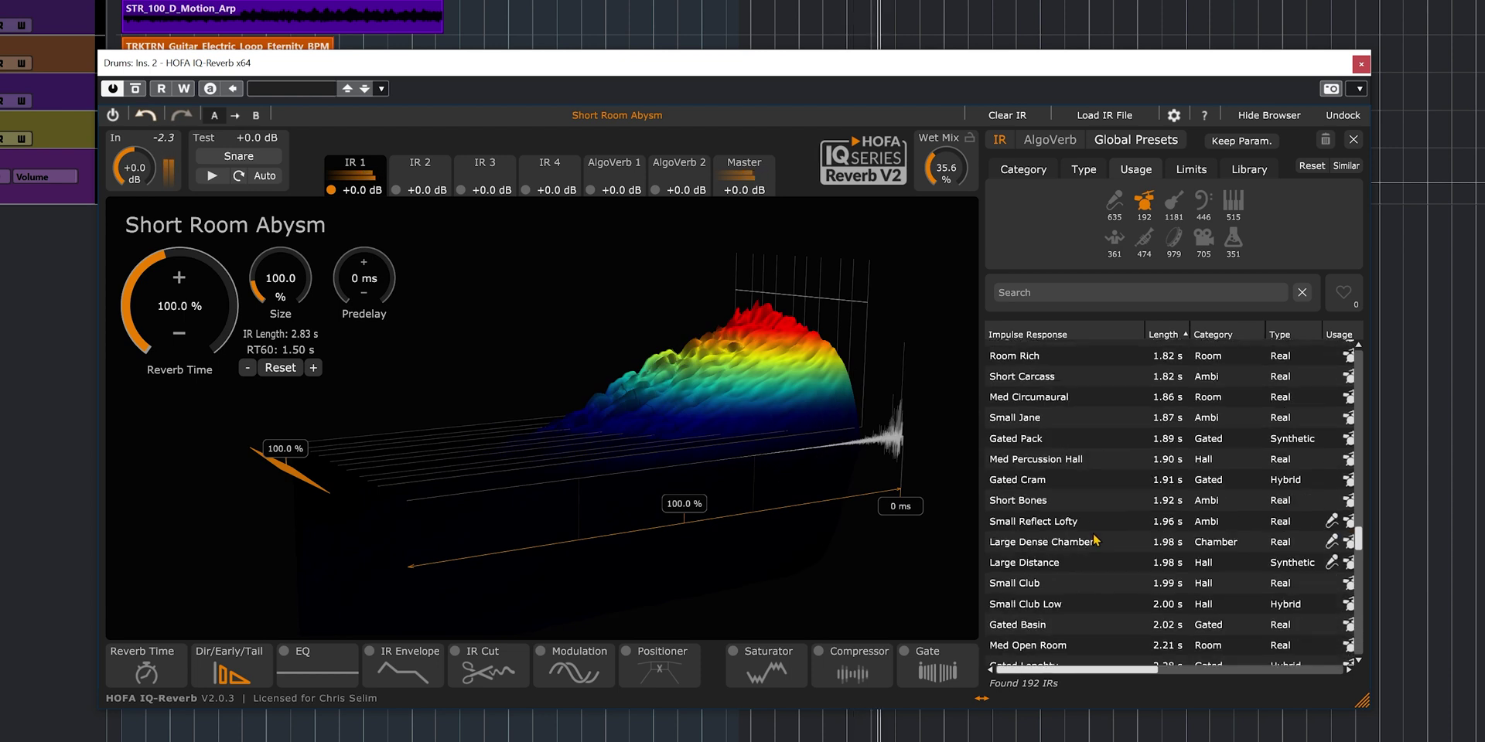
click(1053, 502)
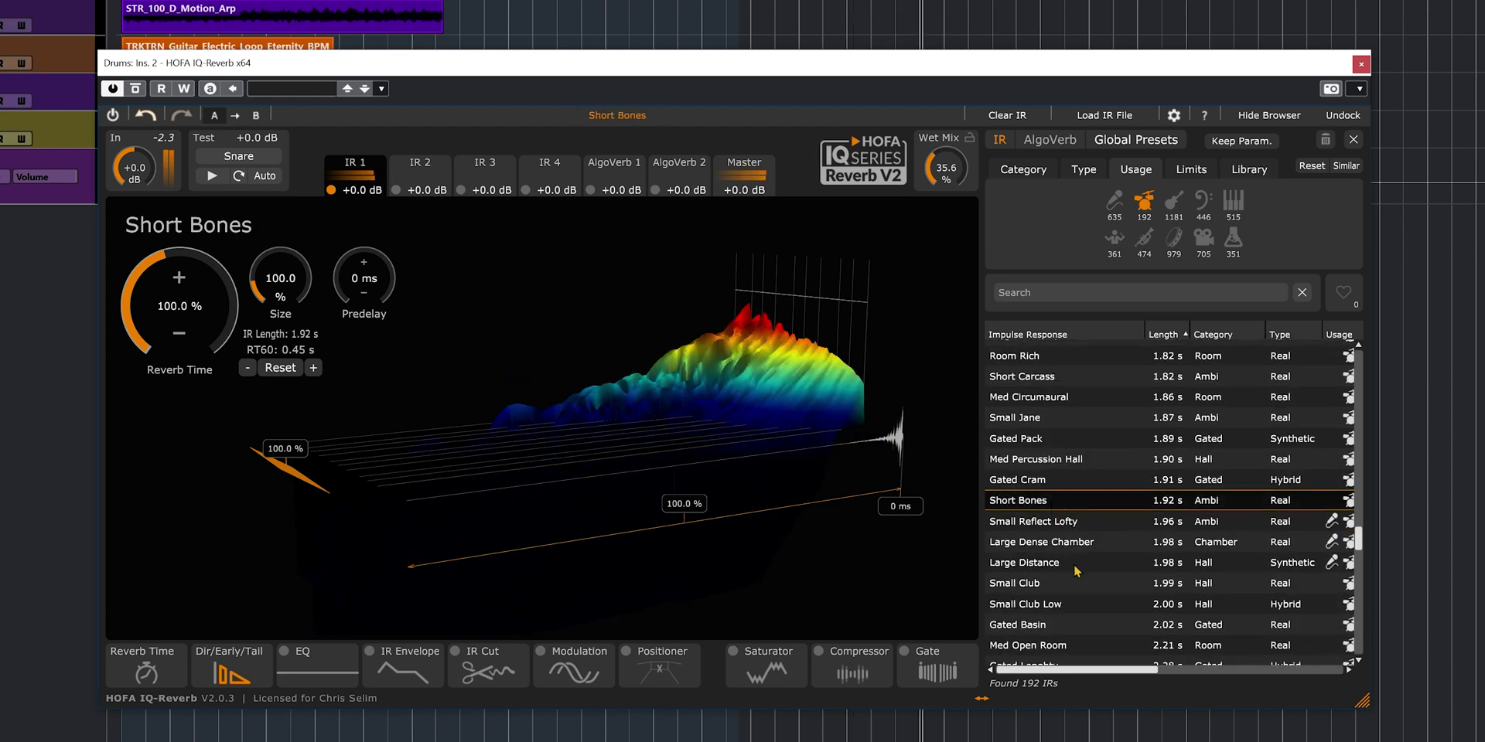
scroll(1075, 571, up, 5)
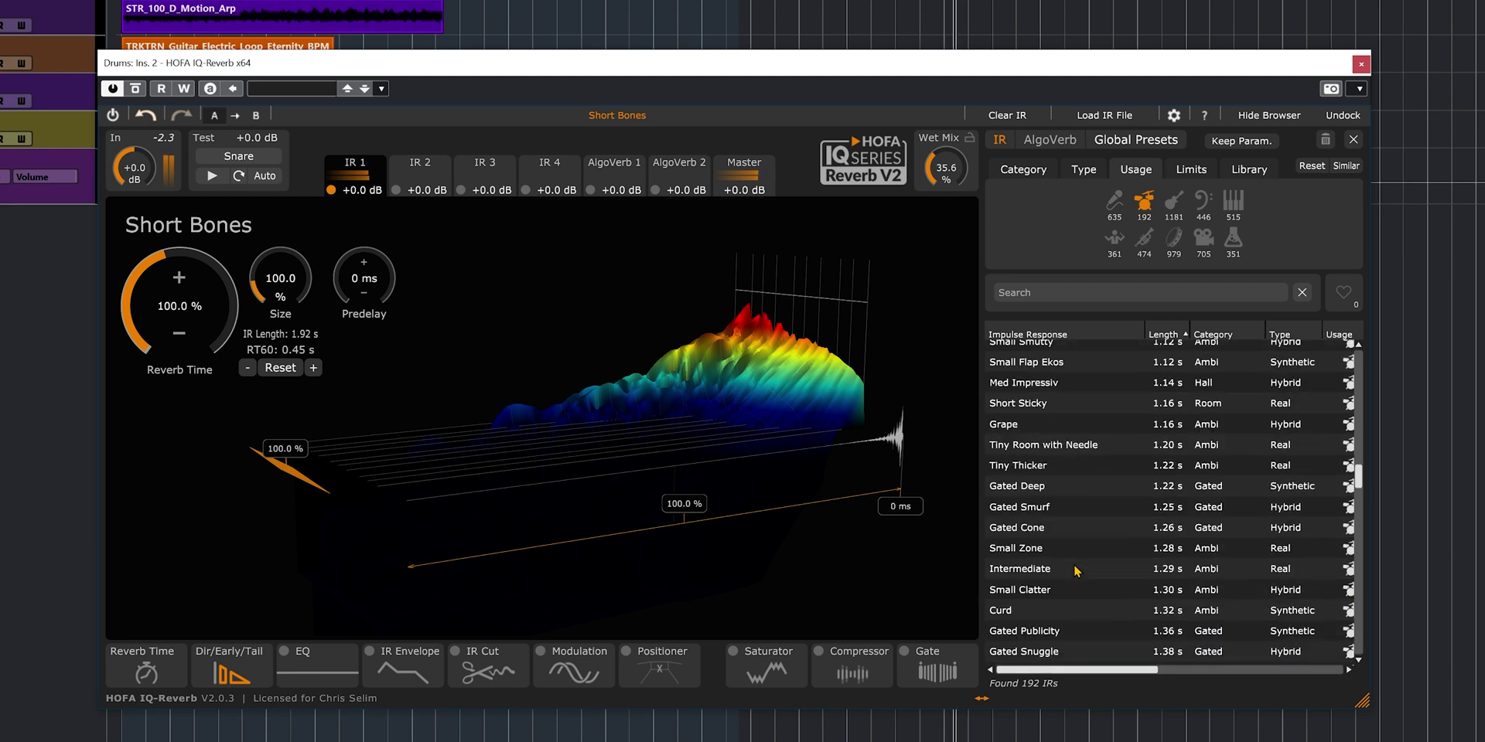
scroll(1075, 571, up, 4)
scroll(1075, 570, up, 5)
click(1060, 526)
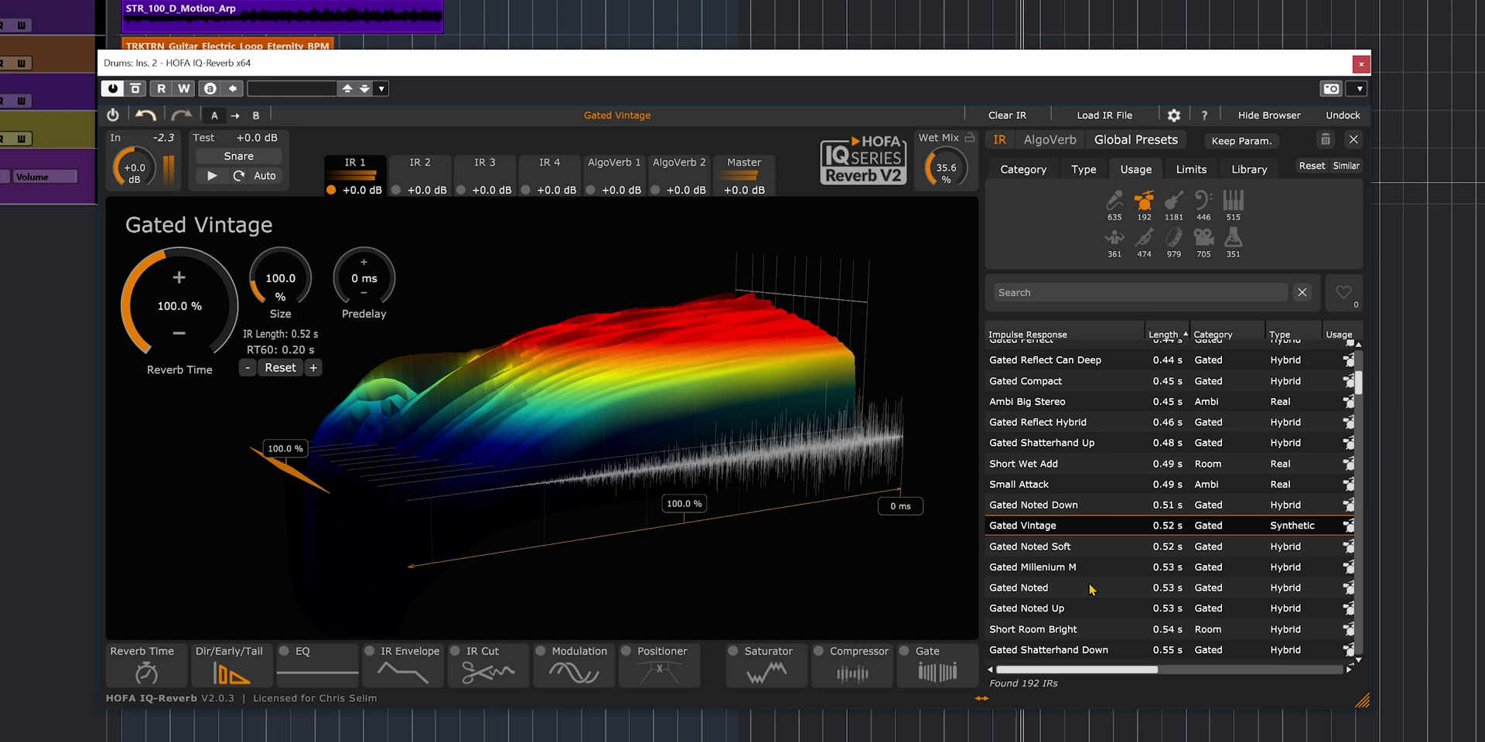
scroll(1071, 565, up, 4)
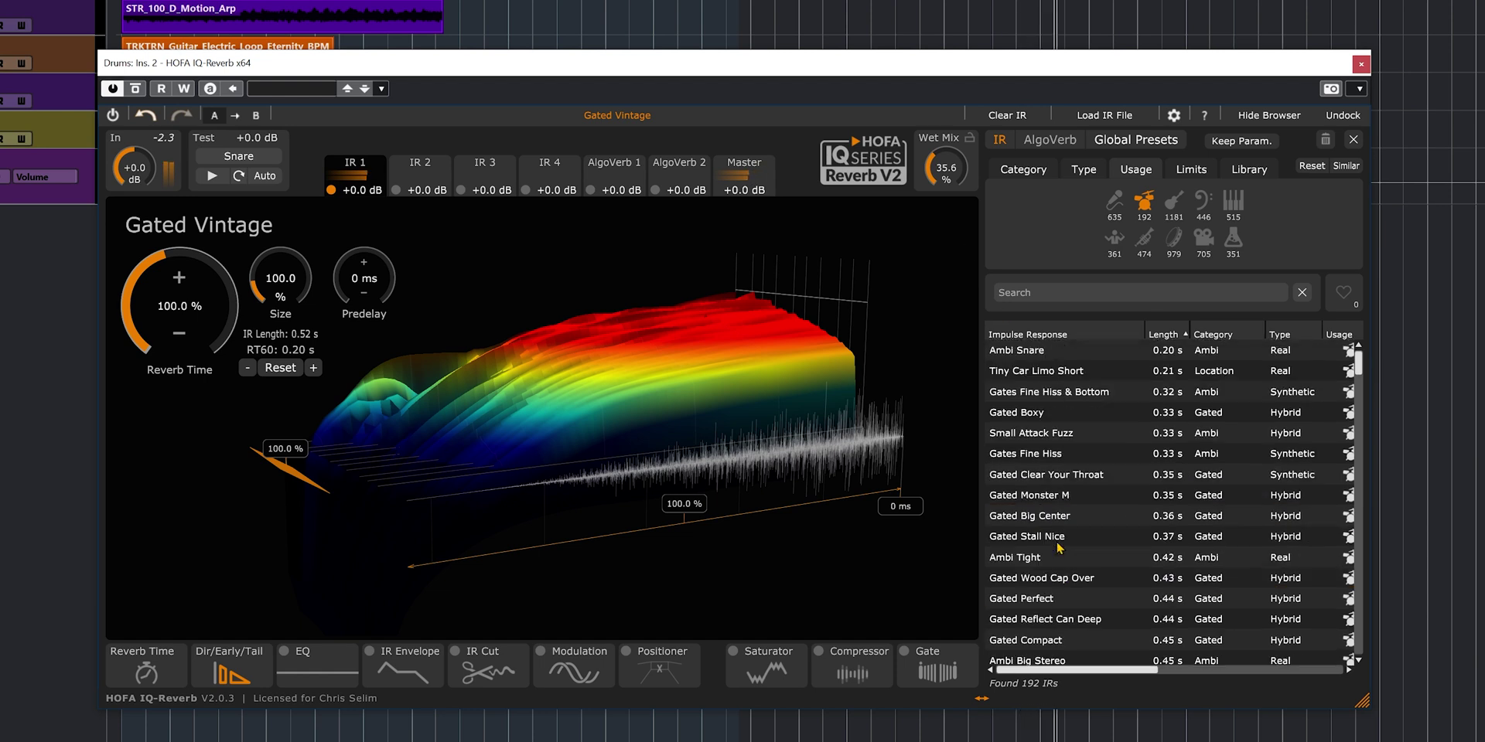
click(1061, 539)
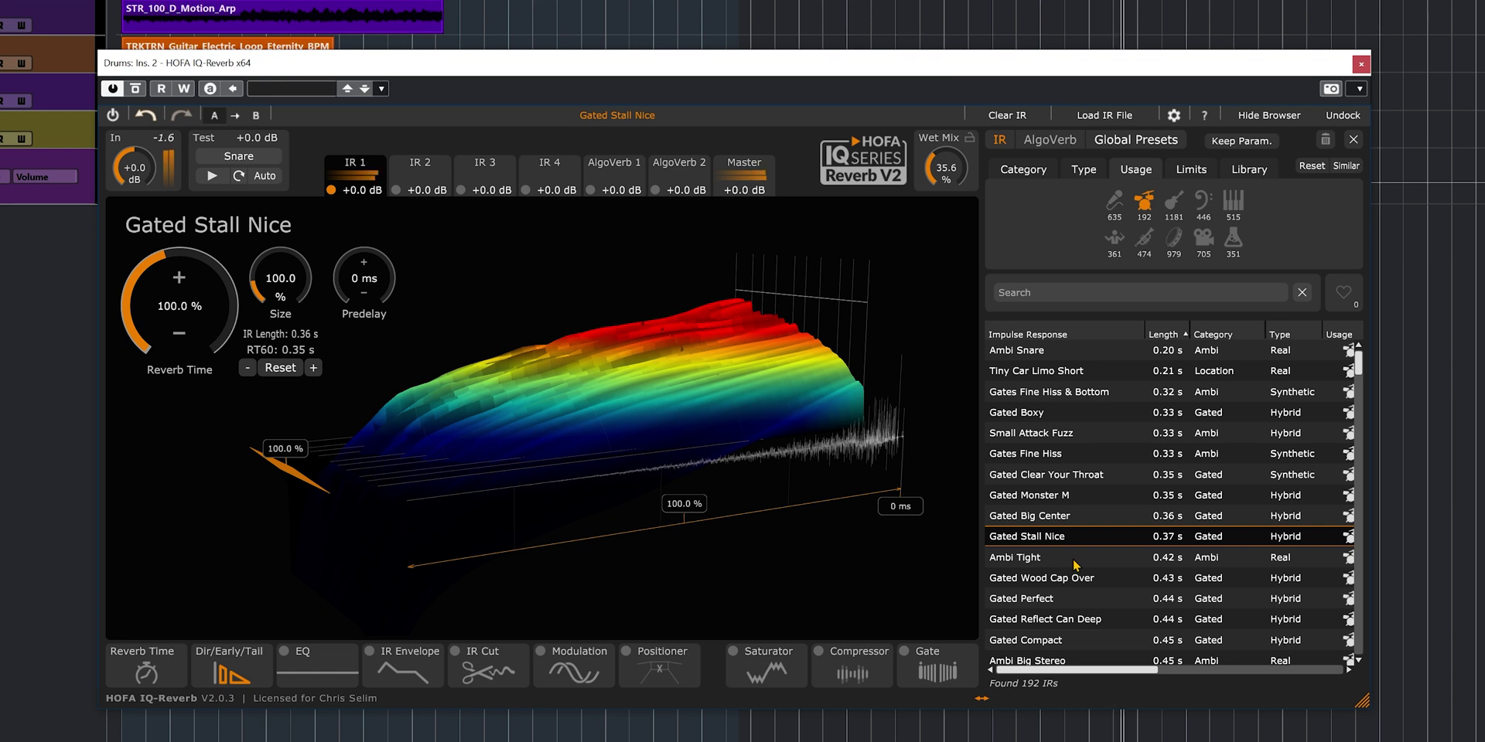
scroll(1050, 427, down, 6)
scroll(1052, 421, down, 6)
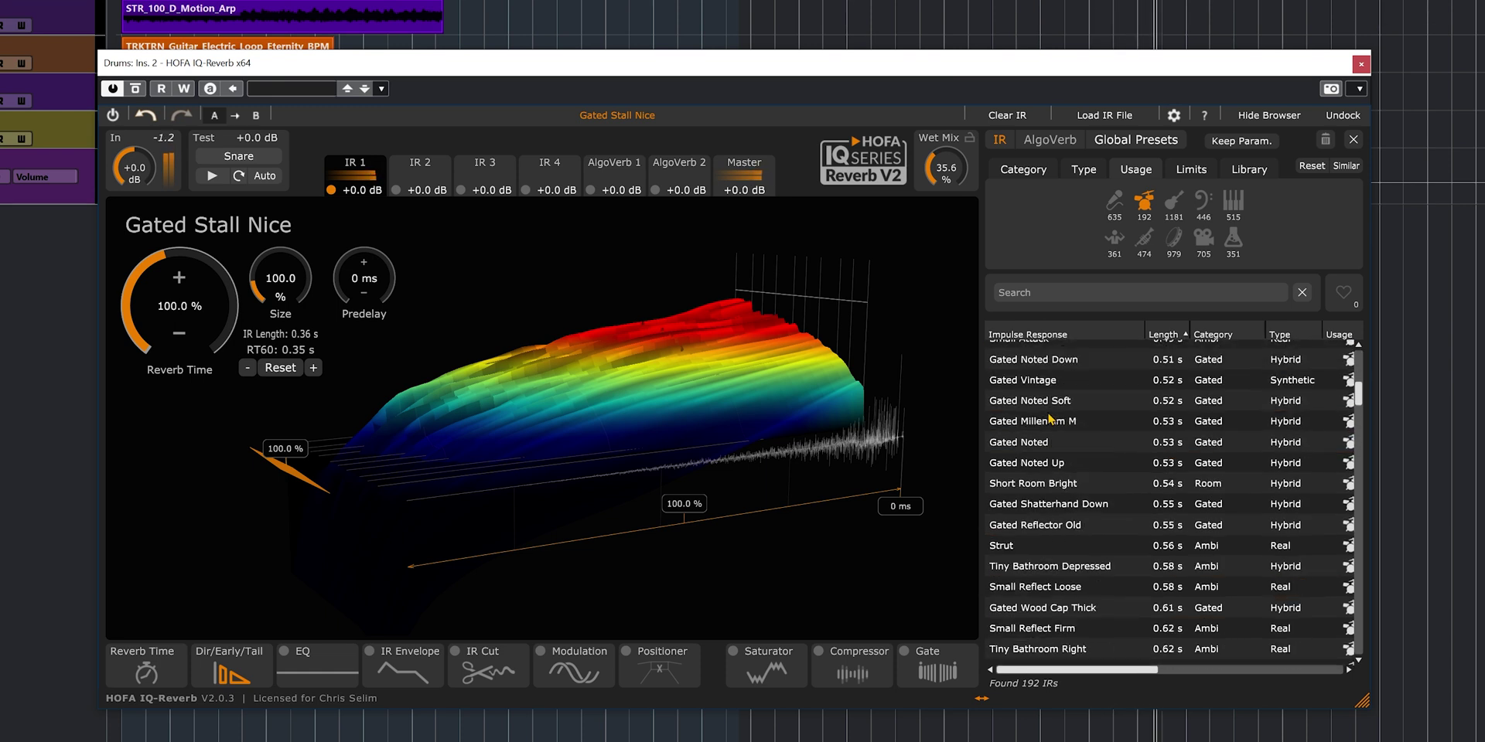
click(1060, 394)
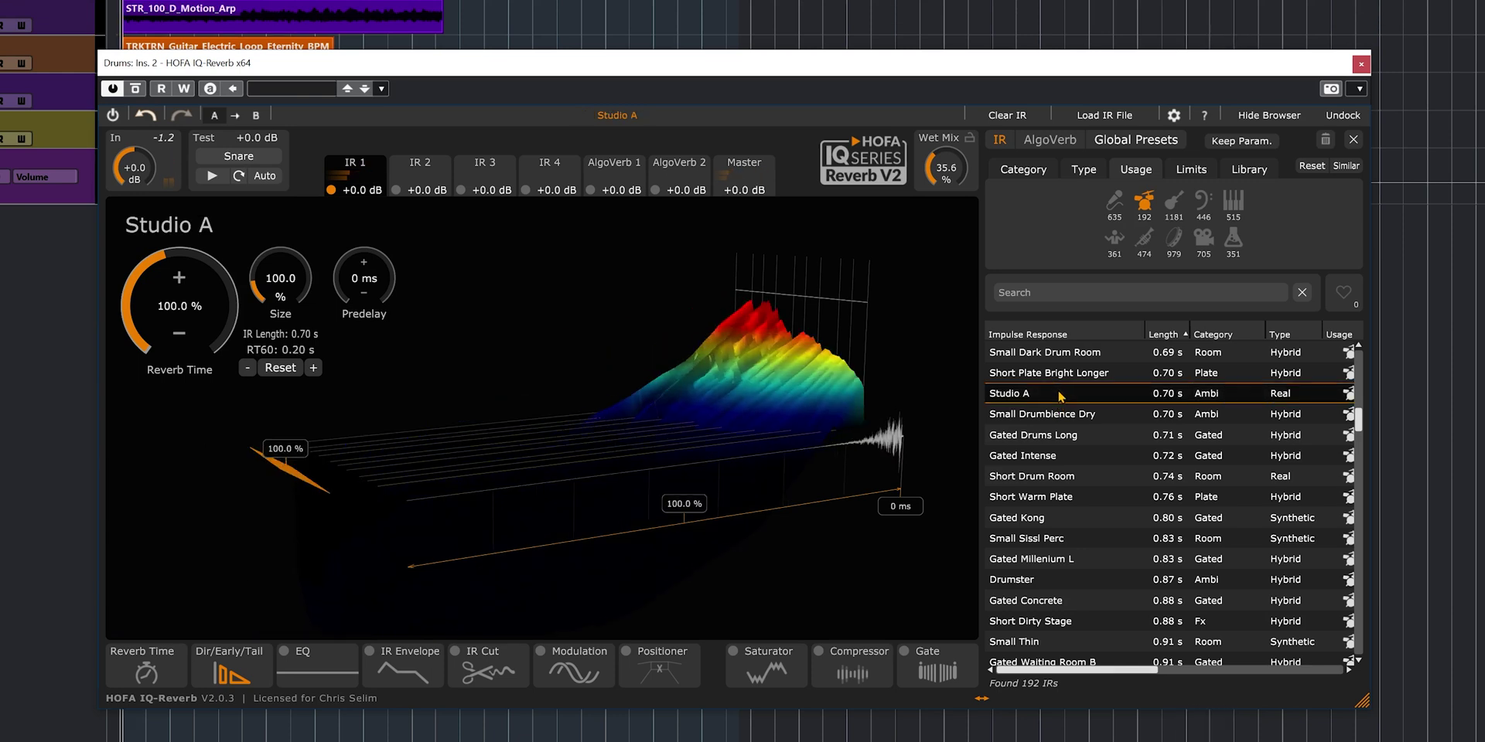
scroll(1060, 395, down, 15)
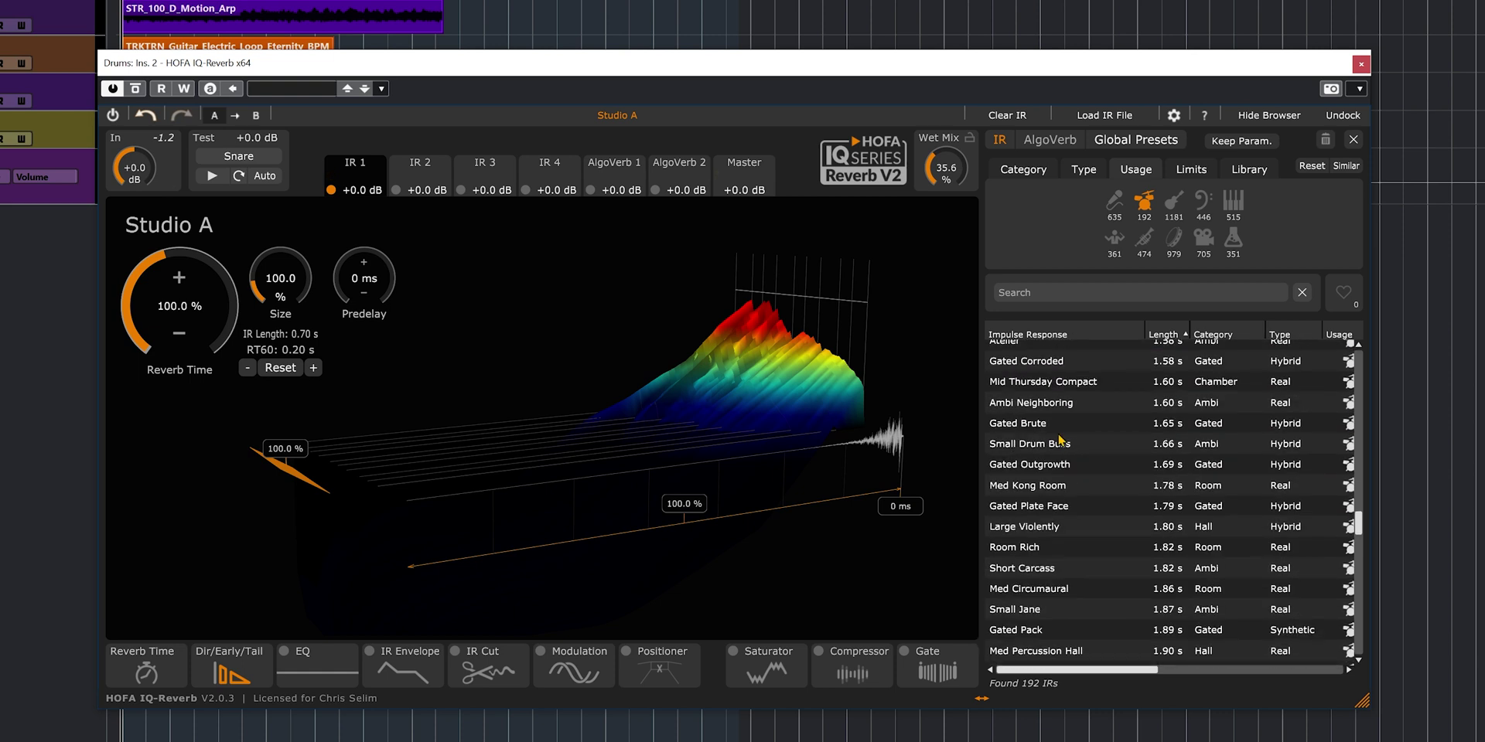
Load the 3.22 s Large Famous Bright Plate impulse response in place of Studio A.
scroll(1059, 437, down, 10)
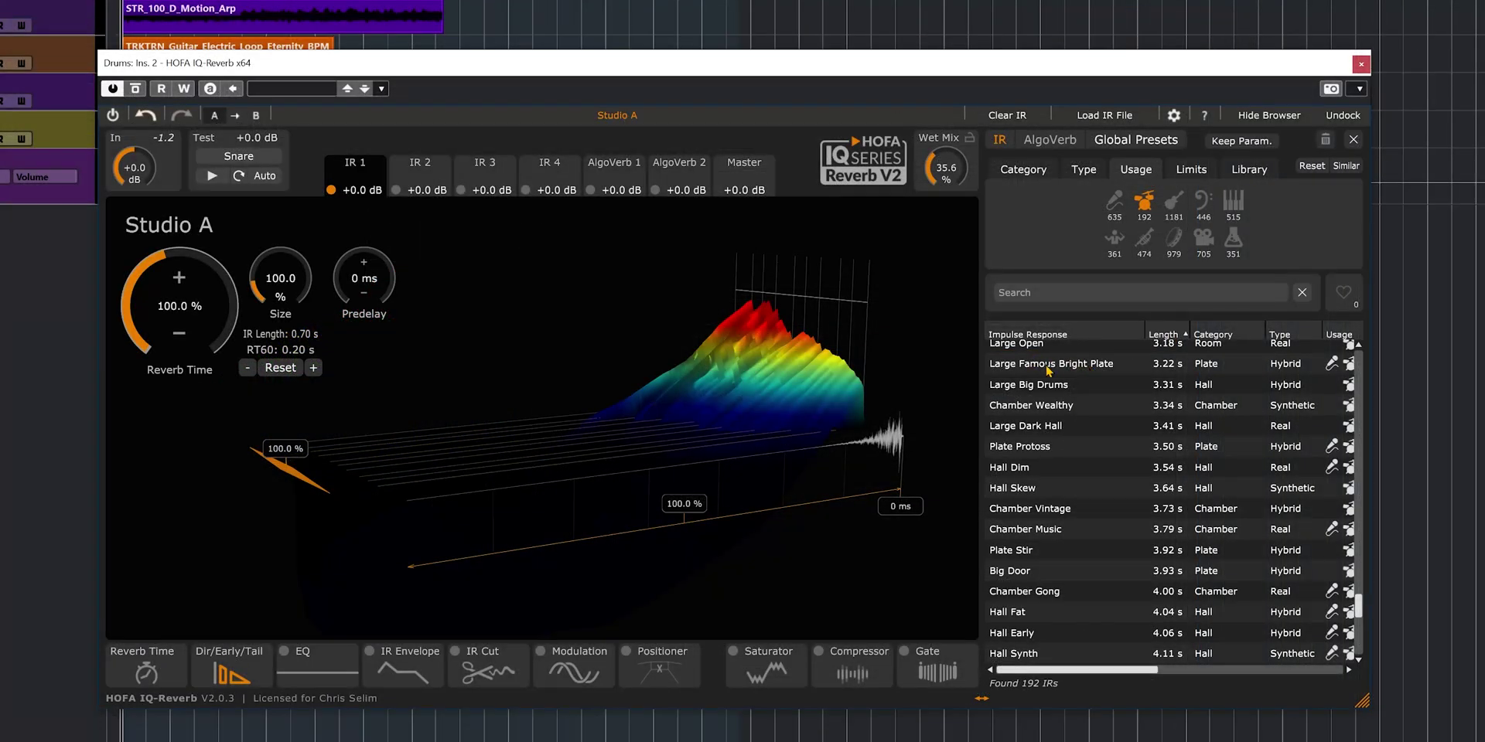
click(1049, 367)
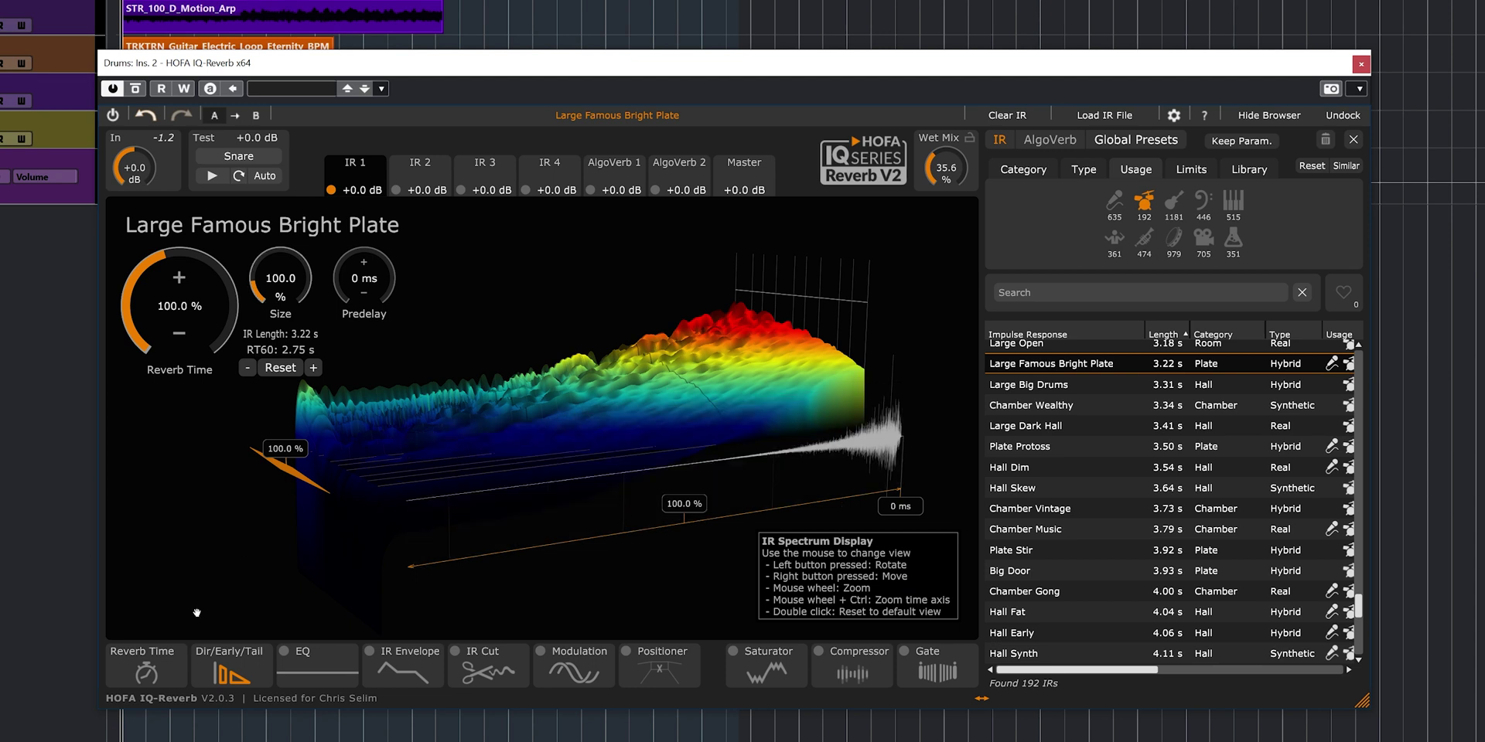
Set the plate's Reverb Time Mid to 73.2% and Low to 75.8%, giving RT60 2.45 s.
click(140, 663)
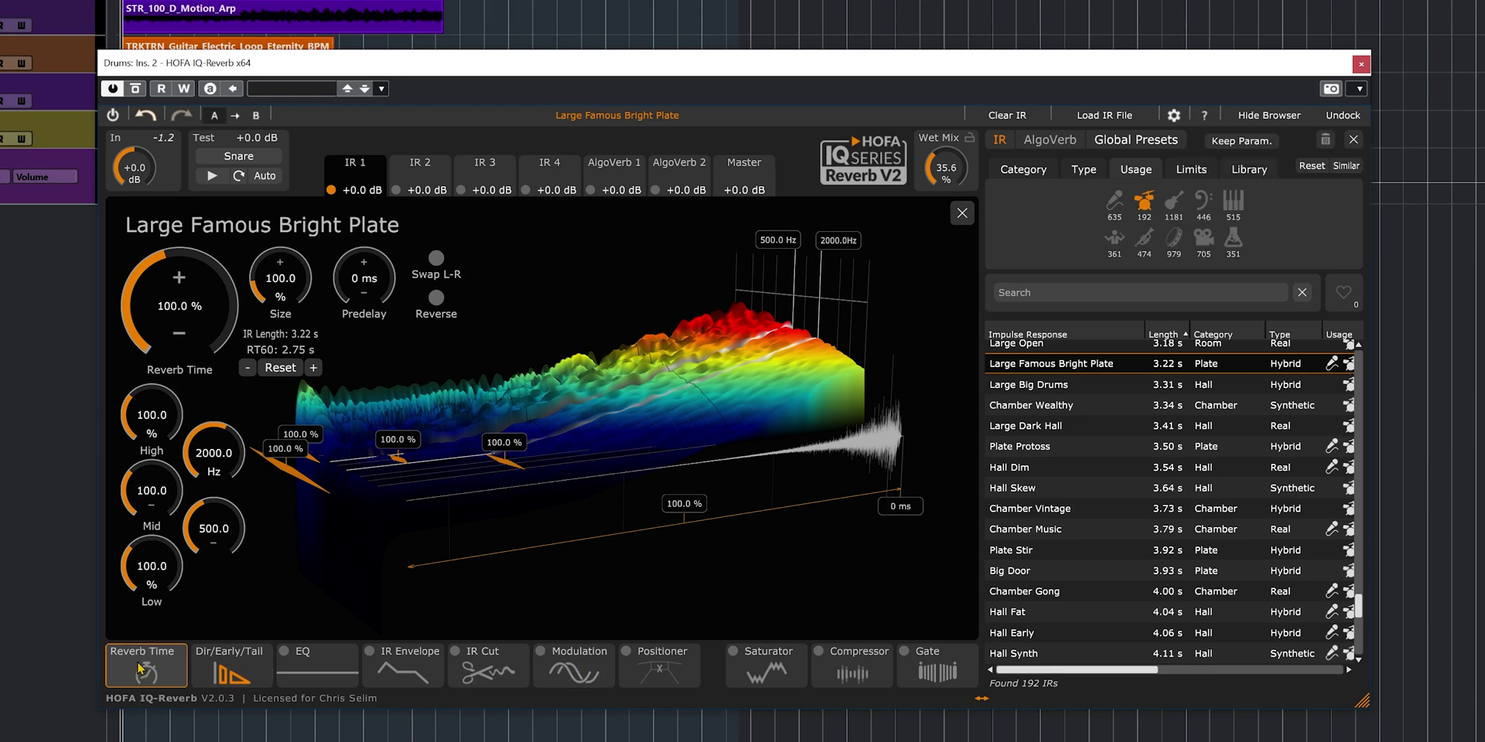
click(144, 664)
click(717, 430)
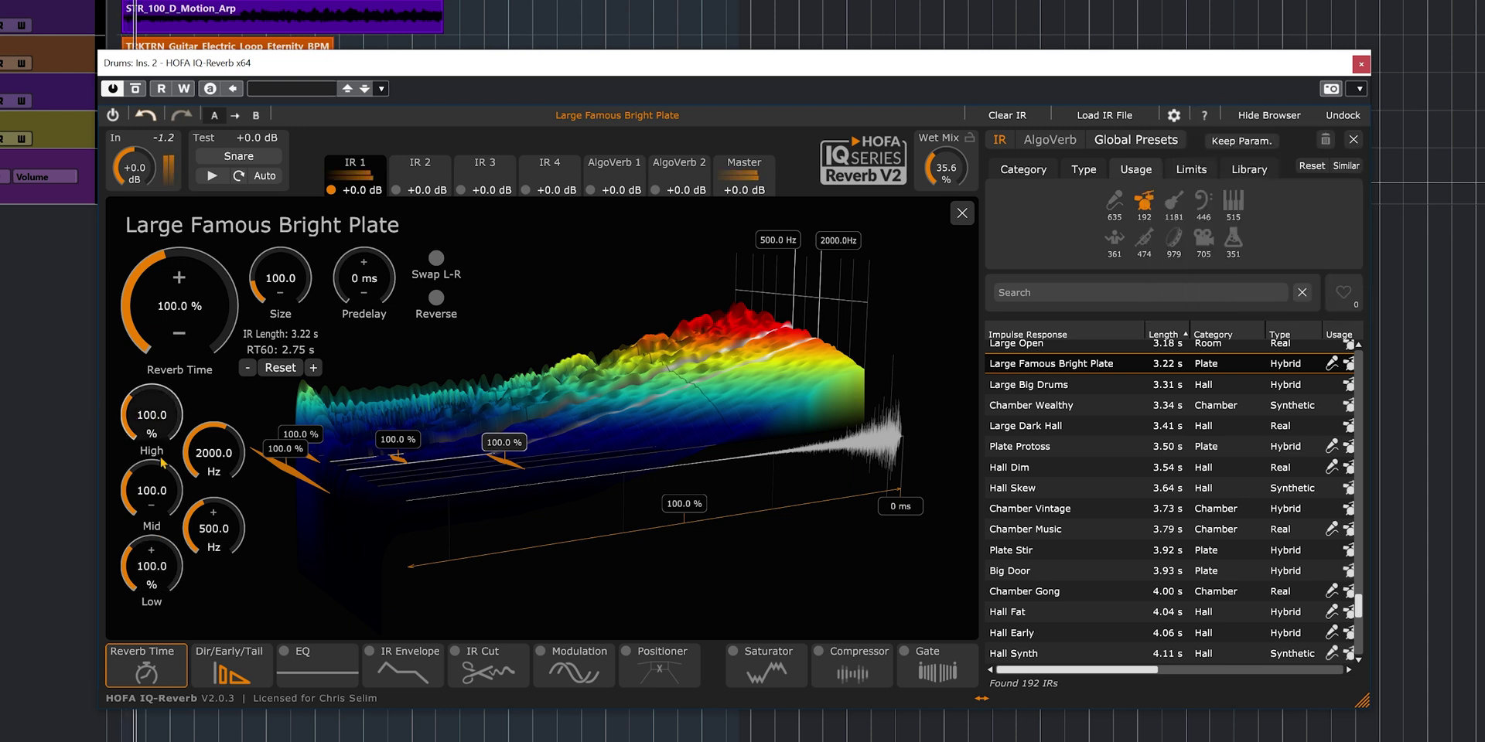
scroll(155, 496, down, 5)
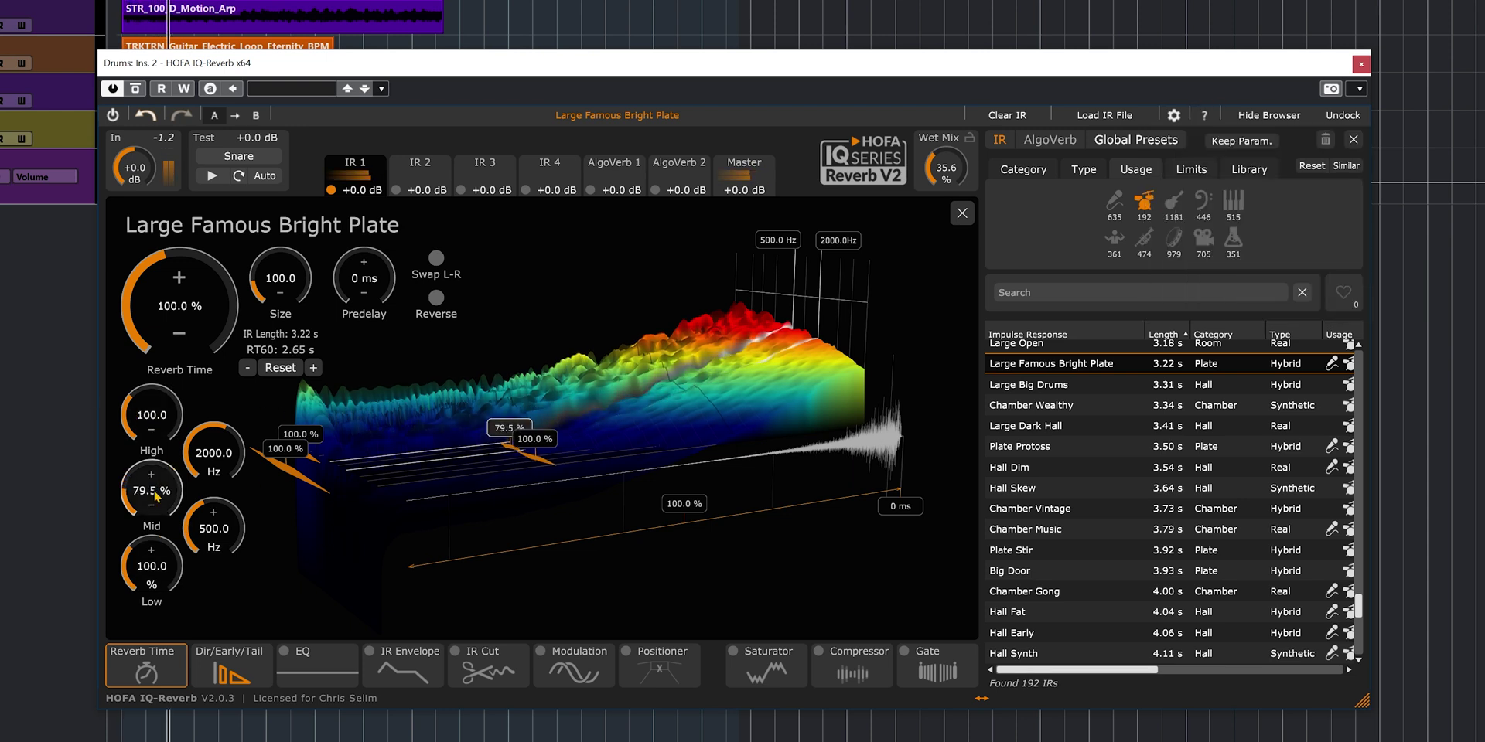
scroll(153, 572, down, 4)
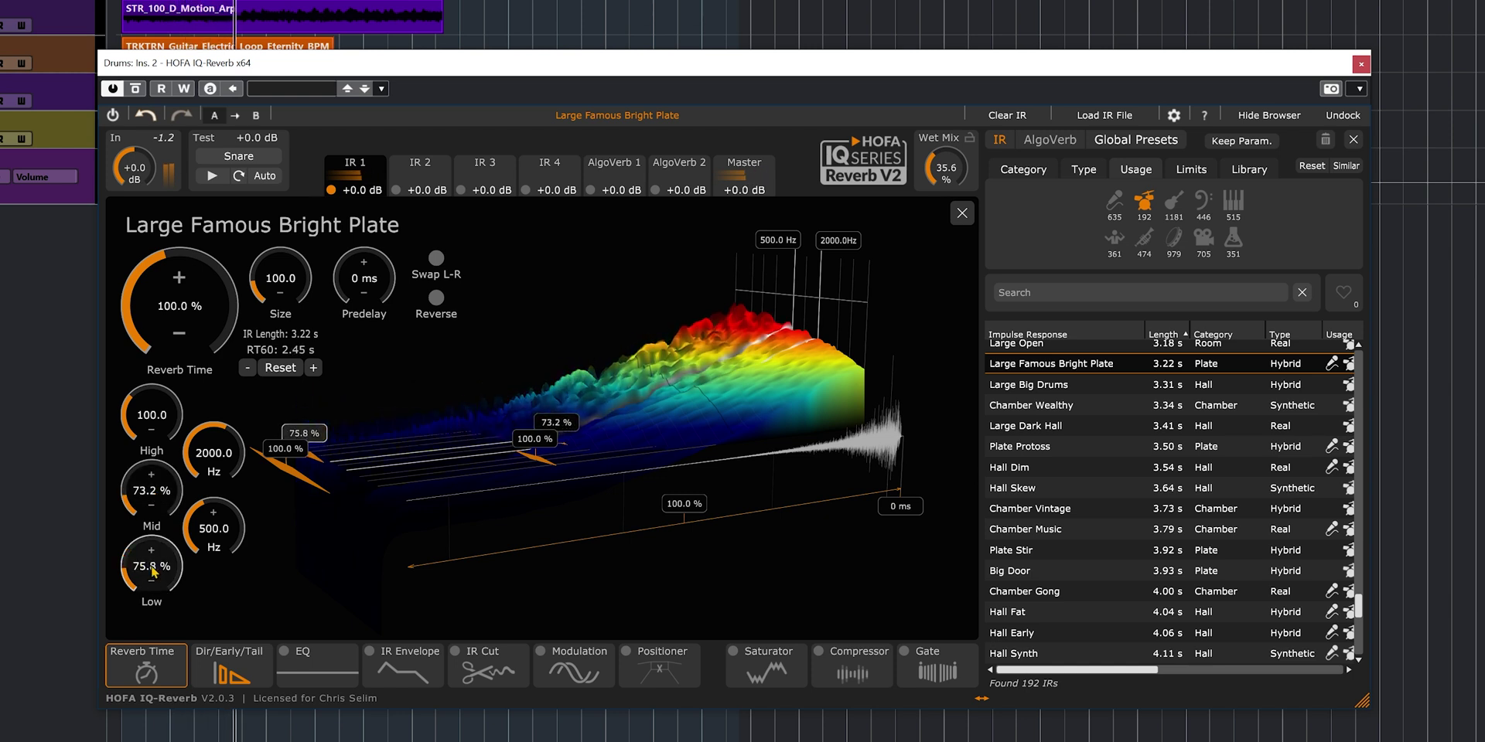
scroll(153, 572, down, 1)
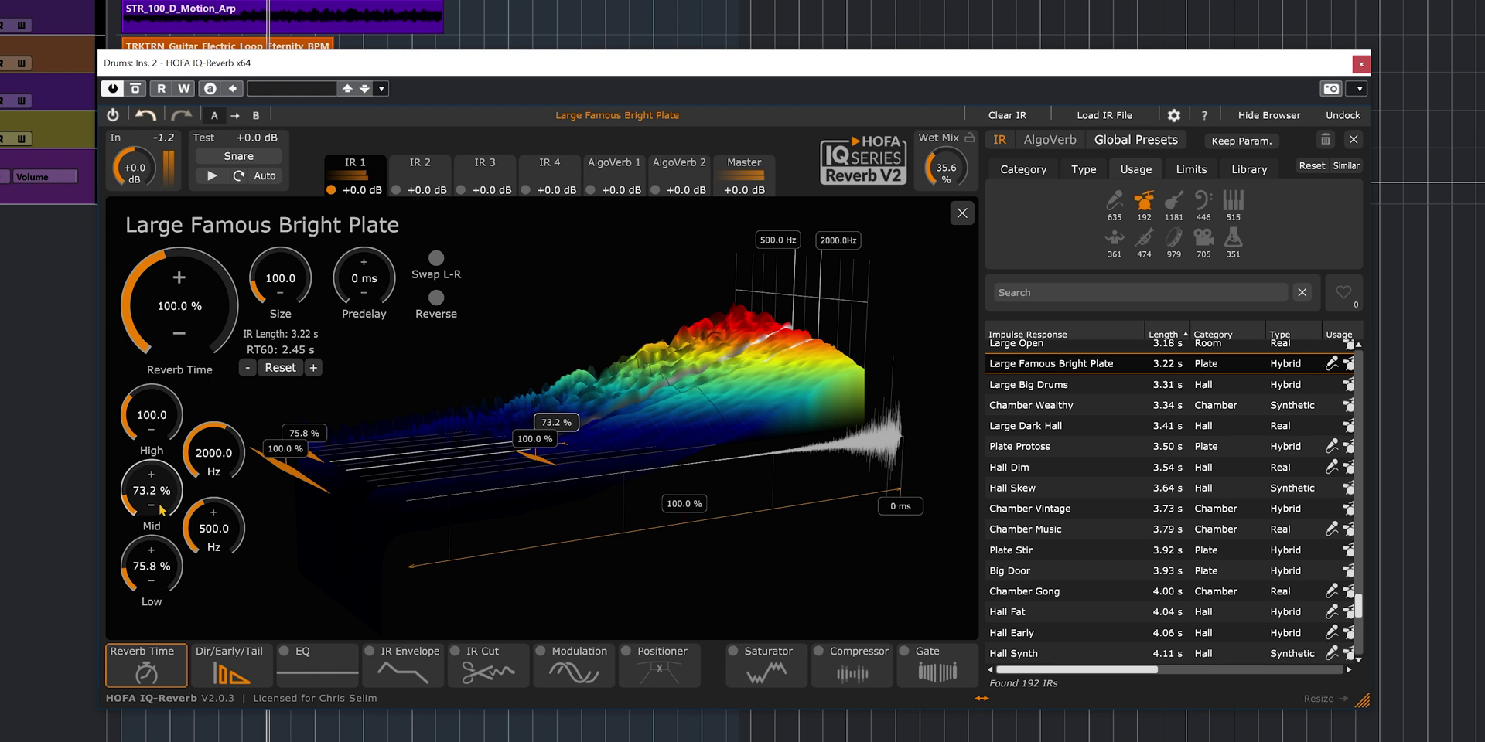
mouse_move(161, 511)
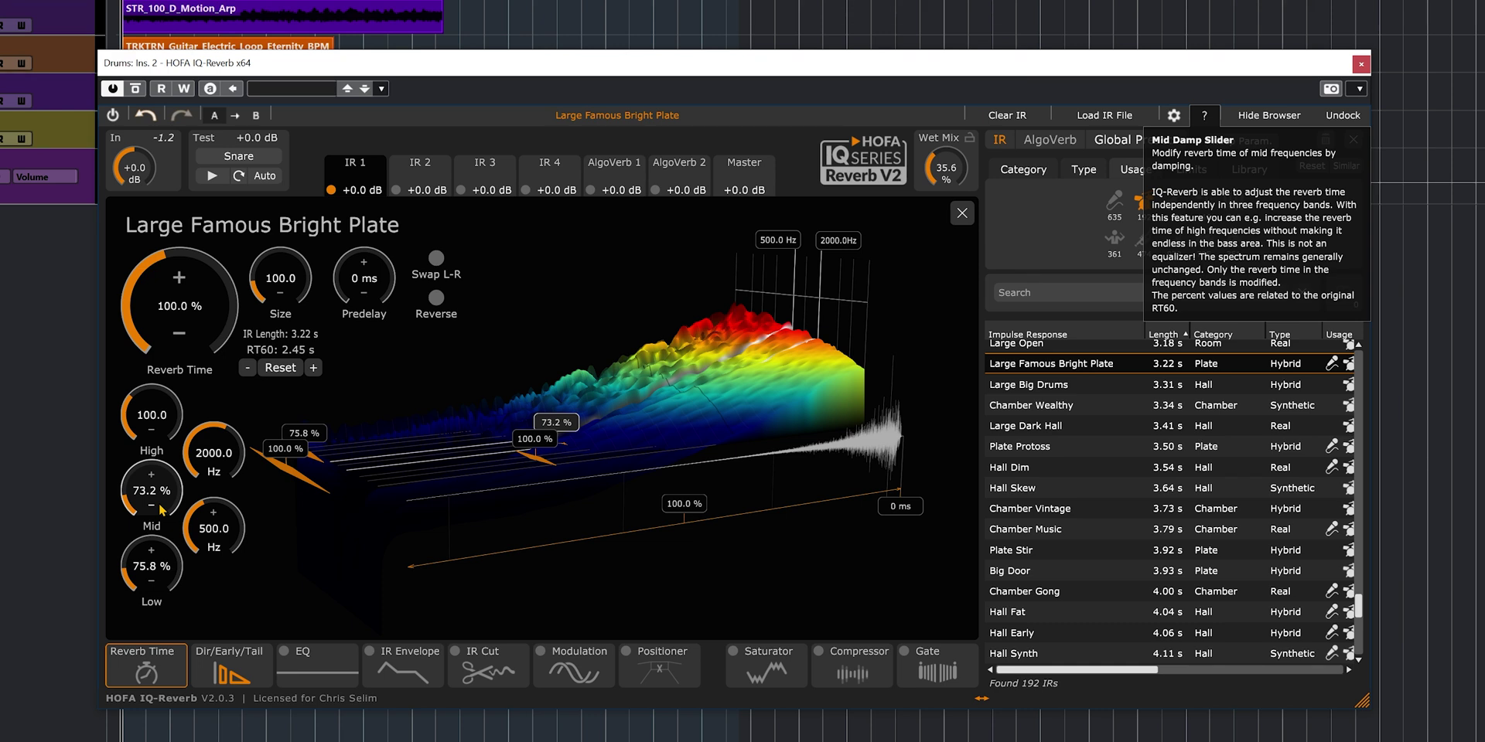
Add a 12 dB/oct high-cut band near 6.8 kHz and a low cut around 143 Hz to the reverb EQ.
click(317, 664)
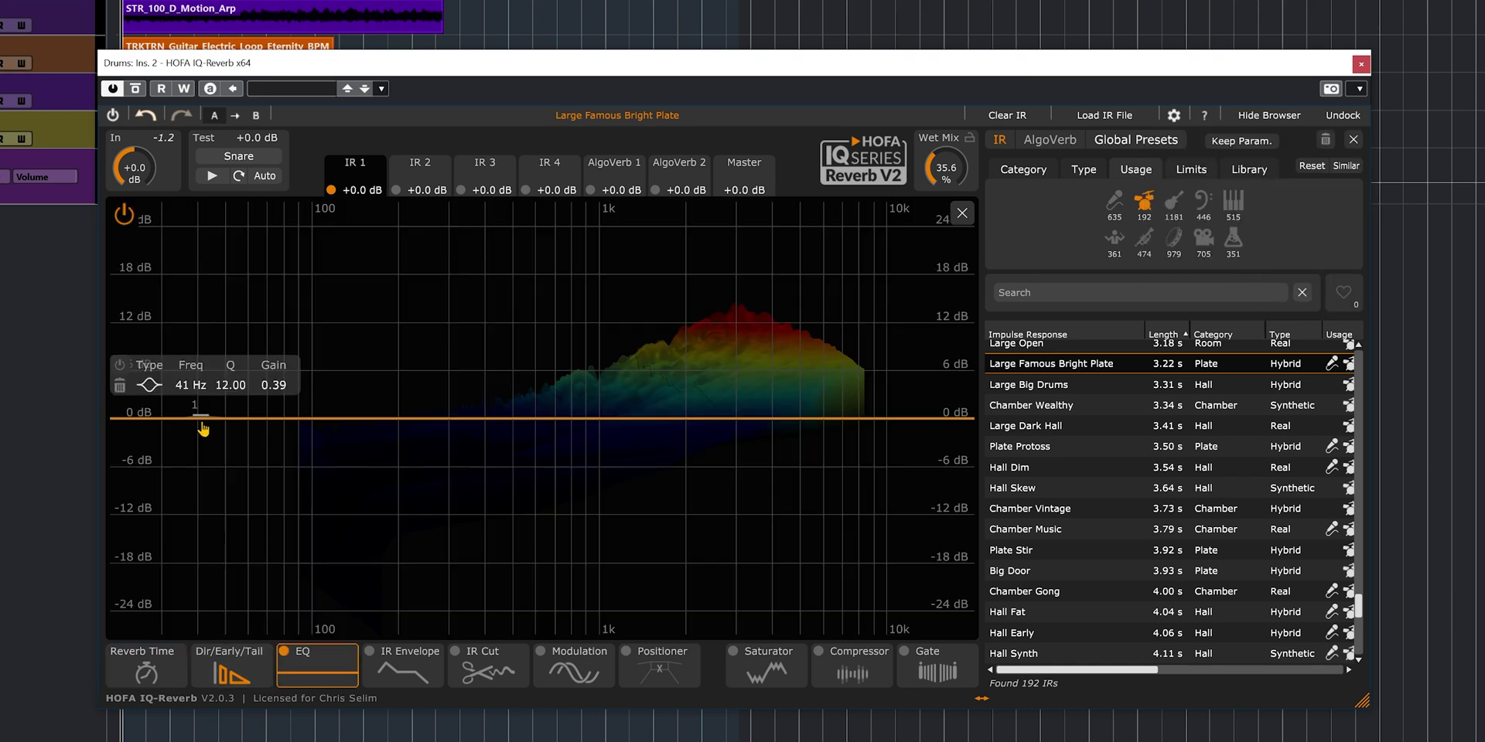
double_click(861, 418)
click(800, 389)
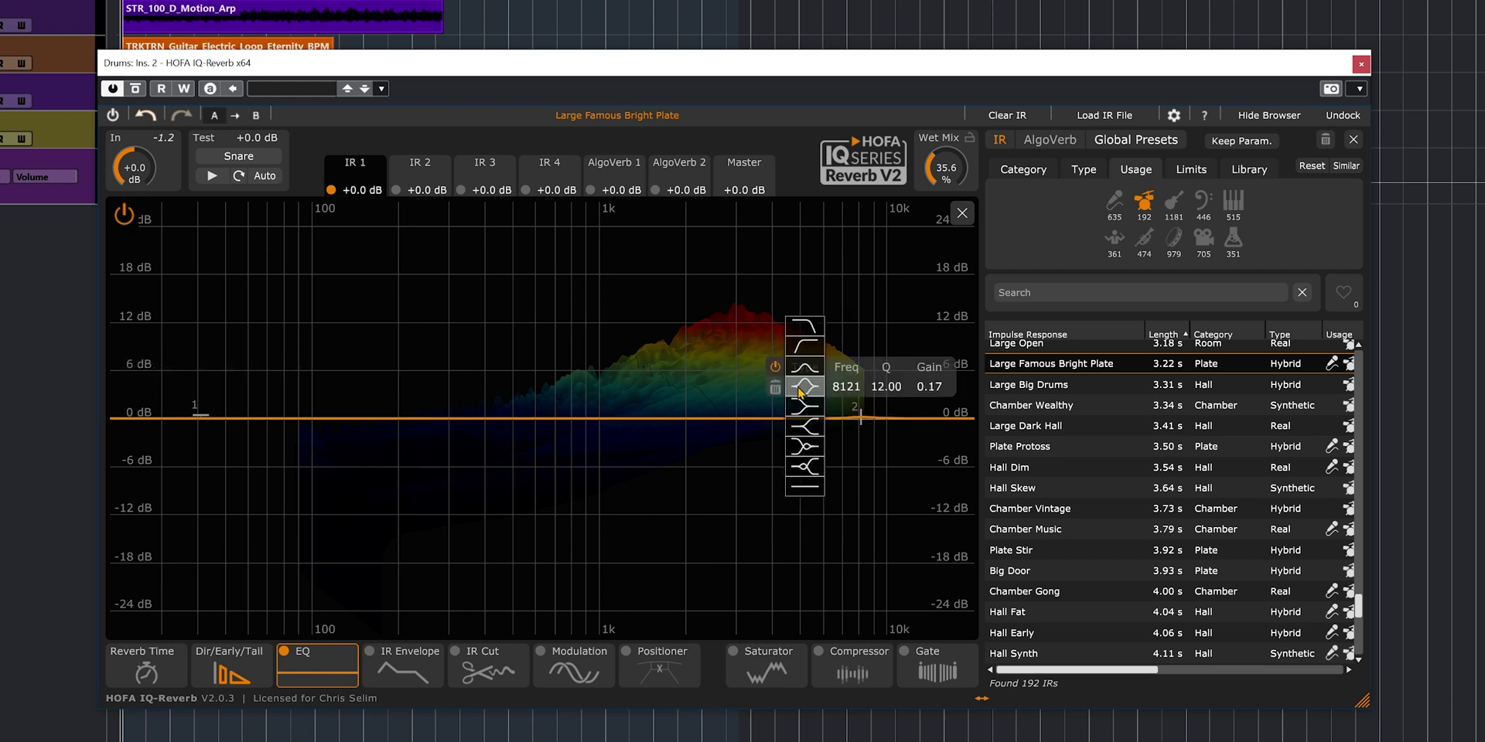
click(808, 344)
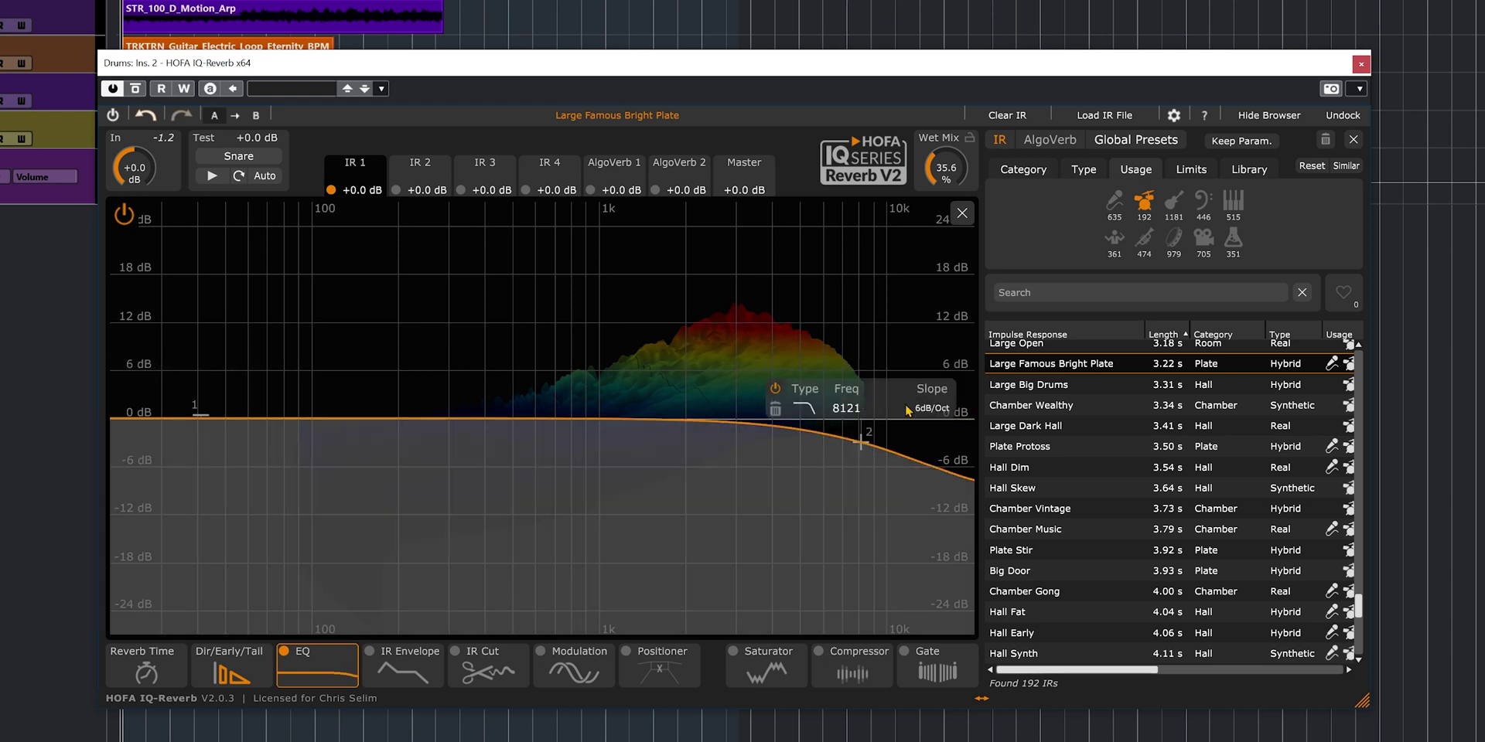
click(943, 412)
click(925, 438)
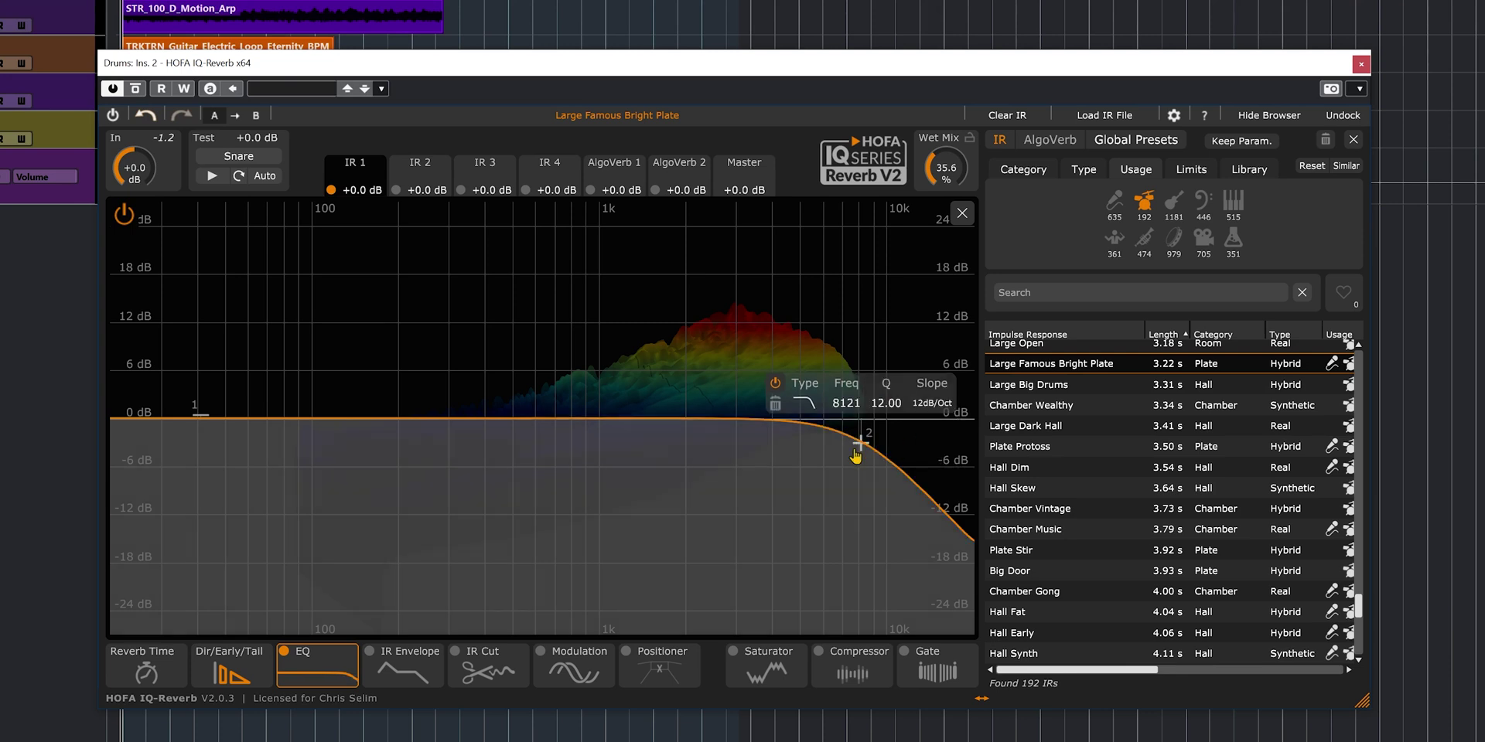
mouse_move(861, 447)
mouse_down()
mouse_move(766, 443)
mouse_move(842, 441)
mouse_up()
drag(200, 415, 357, 430)
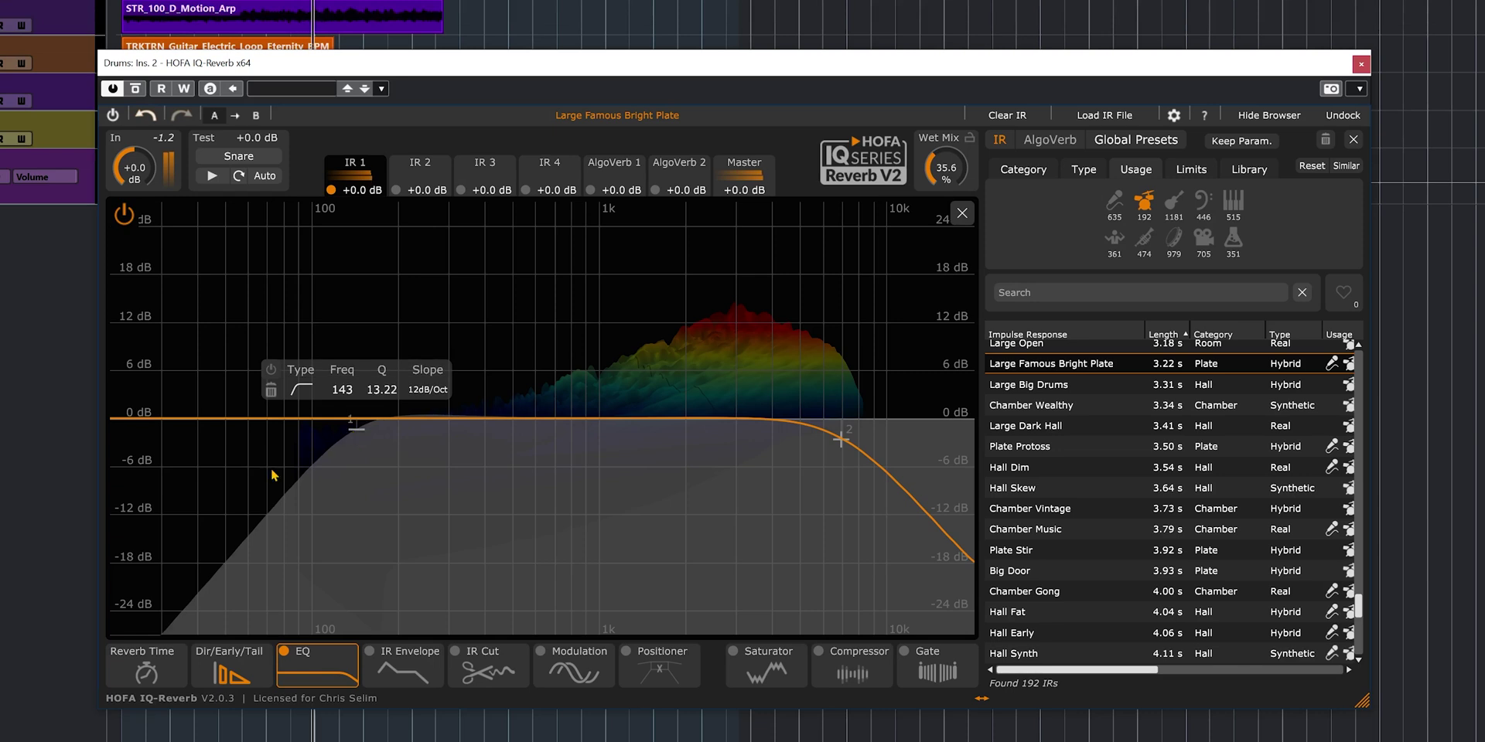
click(232, 673)
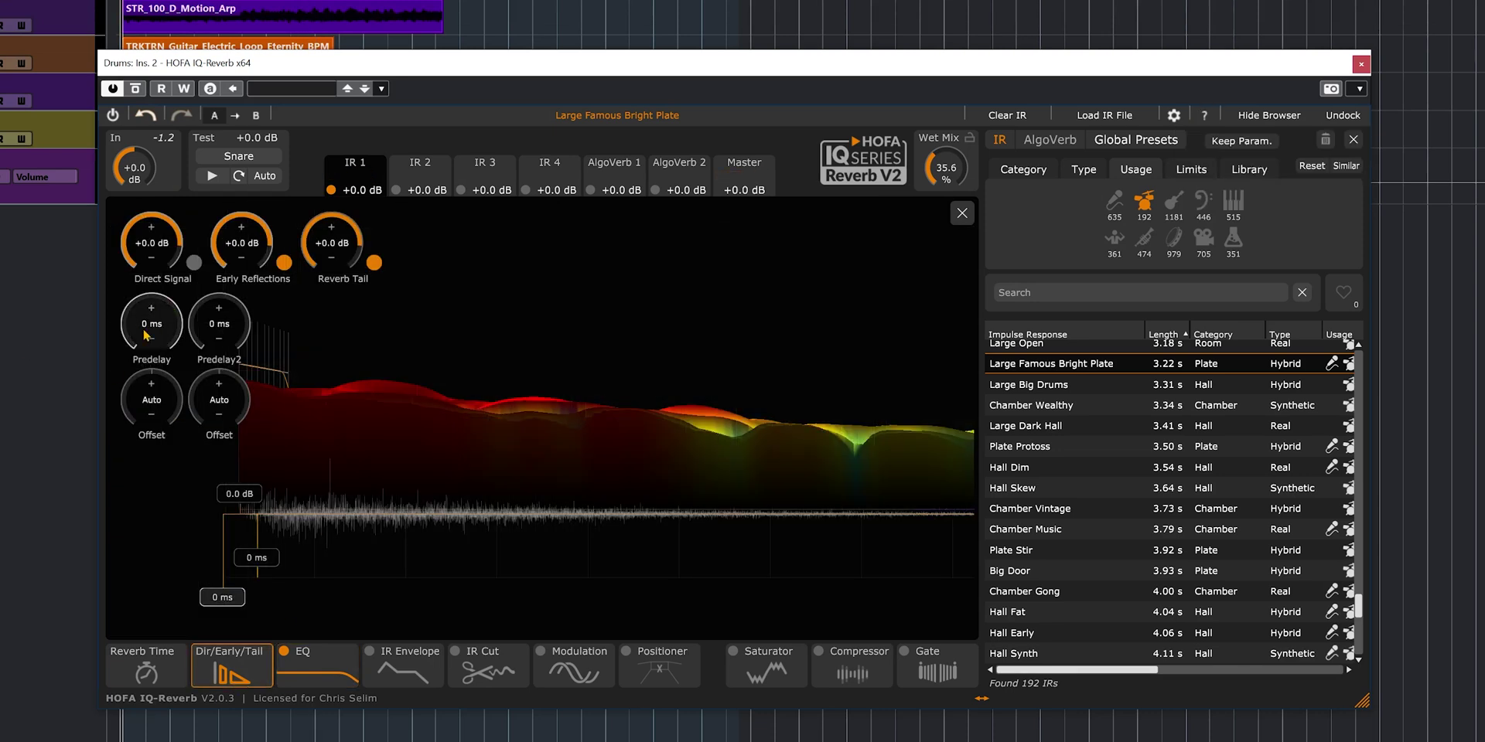
Set Predelay to 60 ms, Predelay2 to 102 ms, and wet mix to 26.0%.
scroll(153, 317, up, 5)
scroll(152, 318, up, 2)
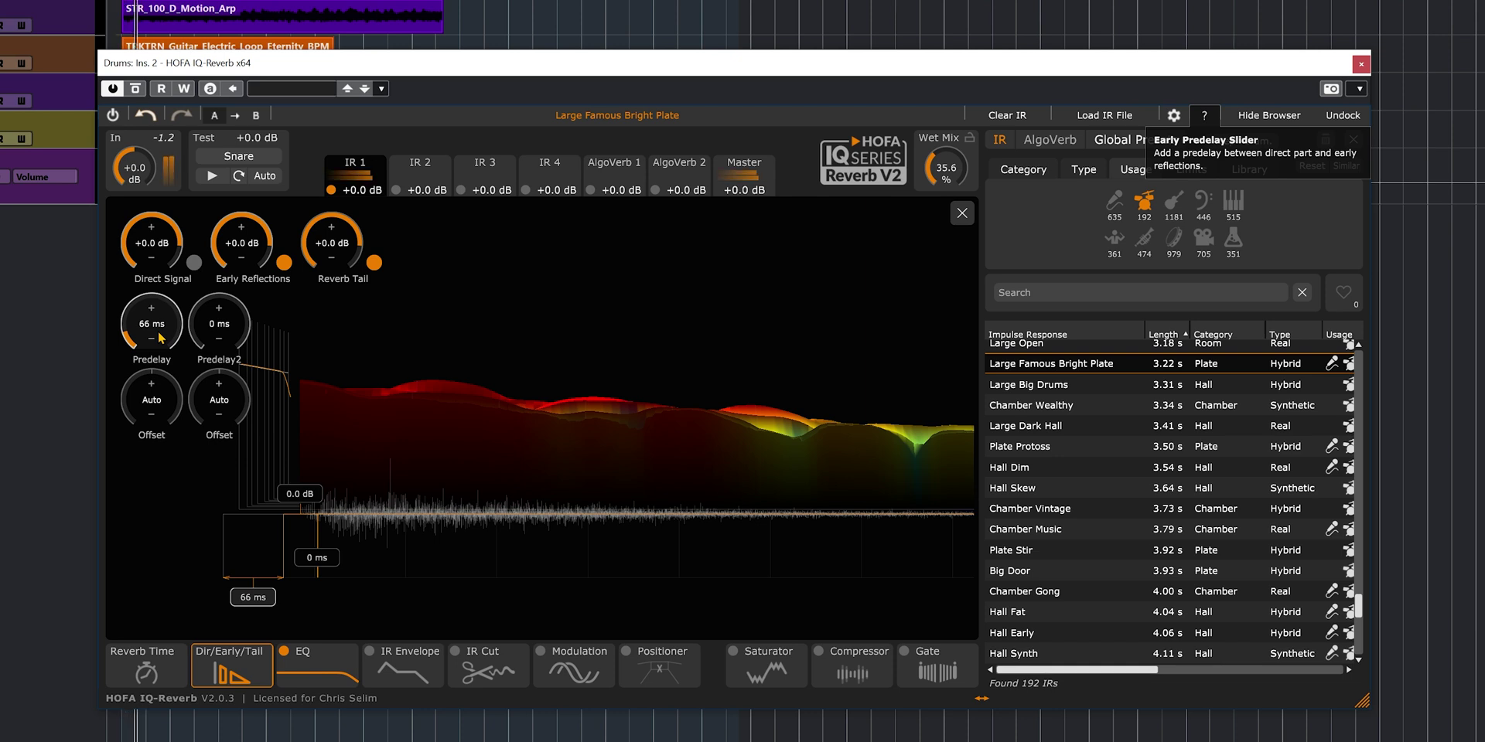
scroll(152, 335, up, 2)
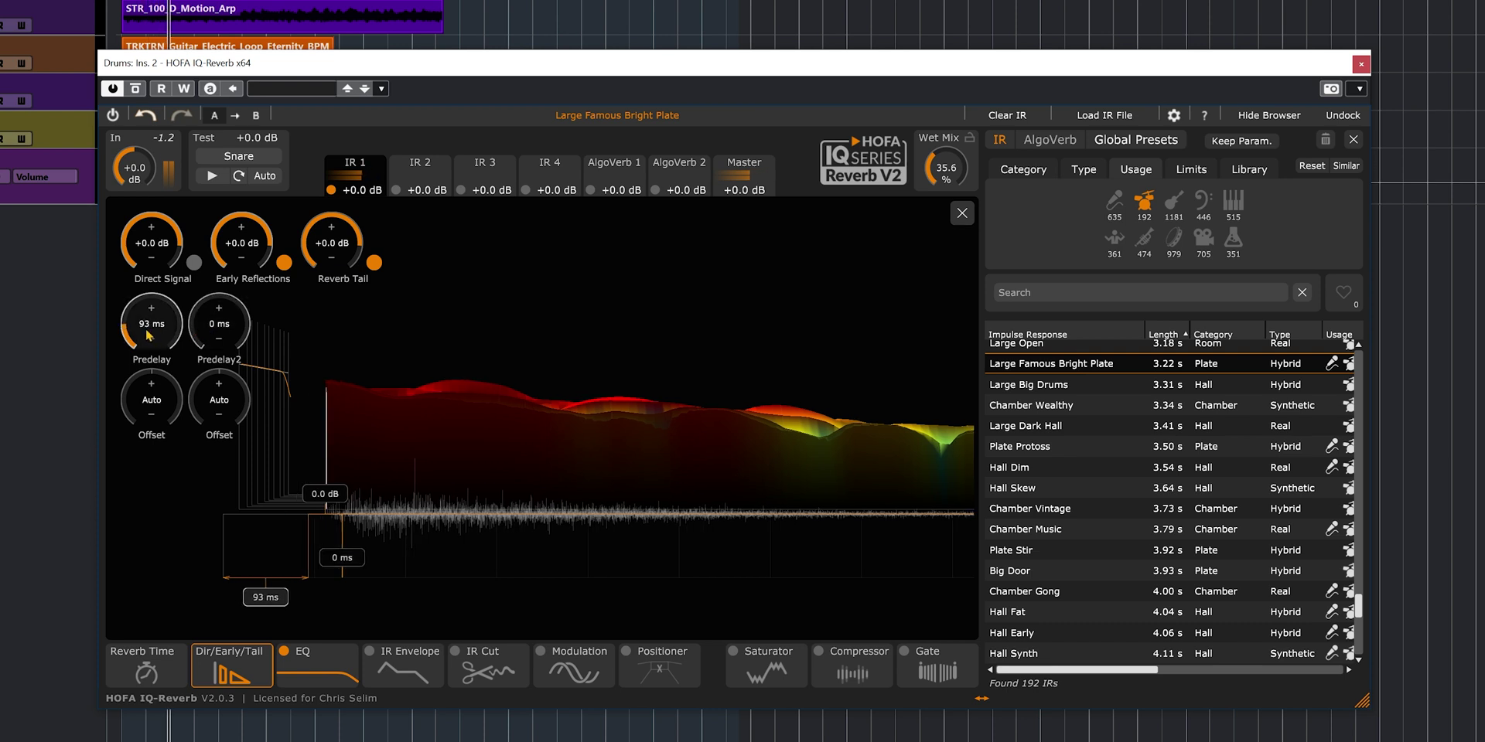
scroll(149, 336, up, 1)
scroll(150, 335, down, 4)
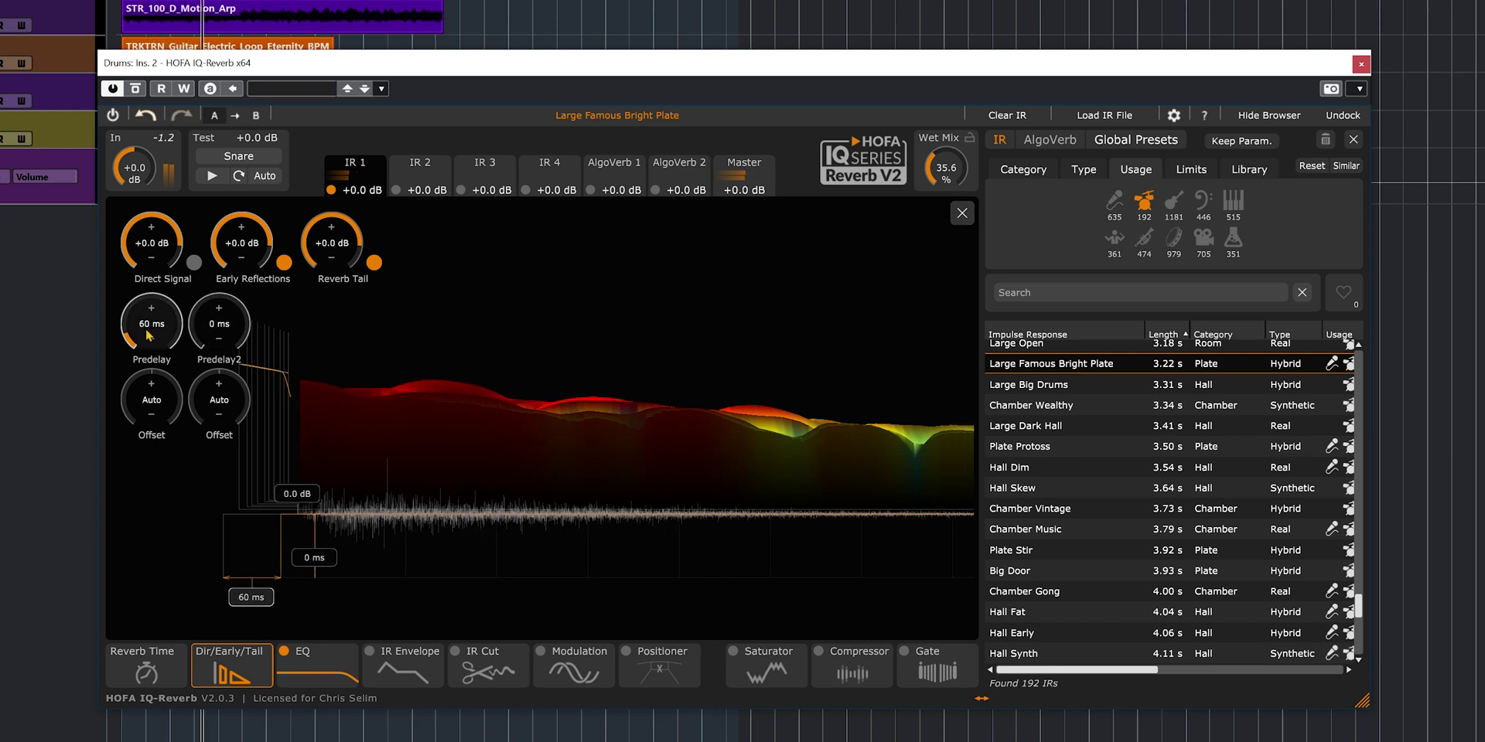
scroll(221, 335, up, 15)
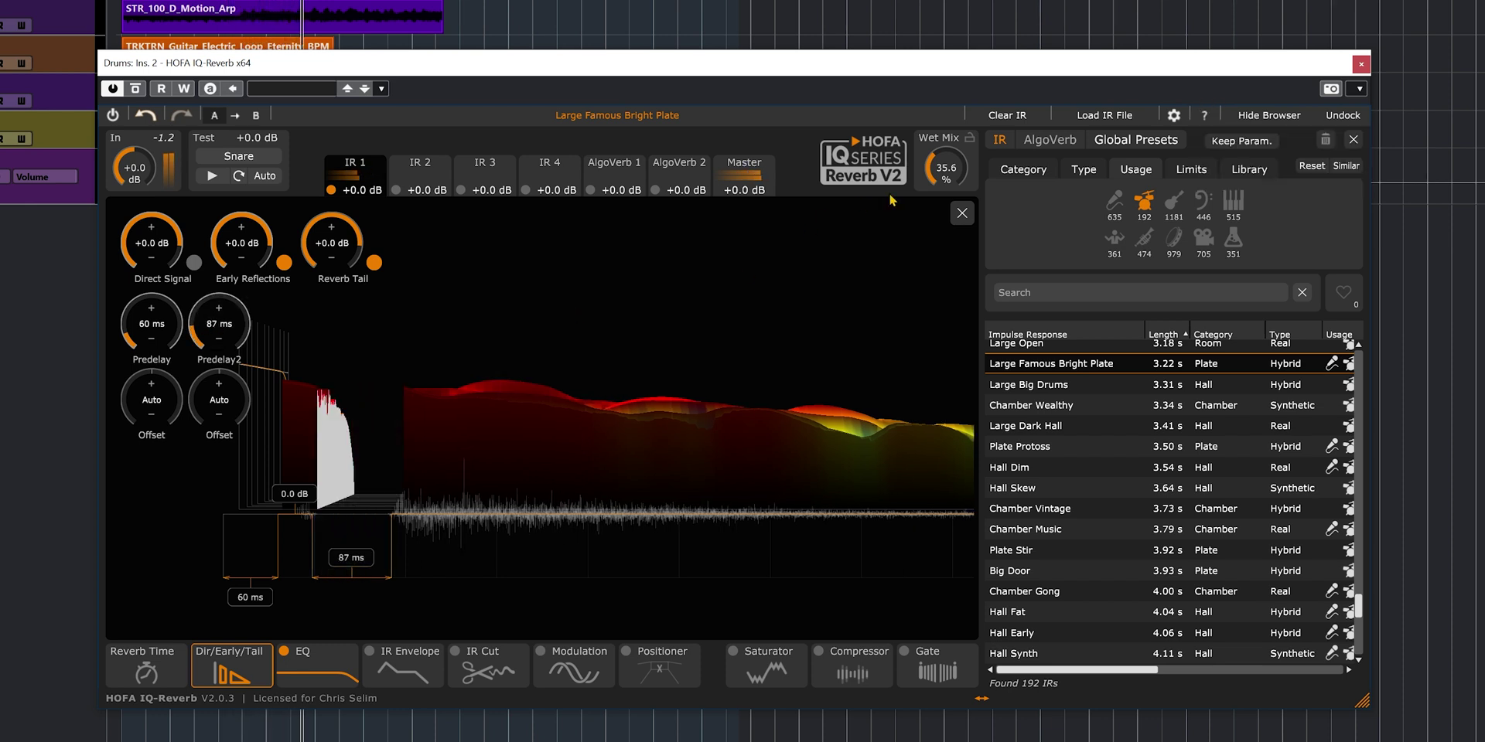
scroll(945, 174, down, 4)
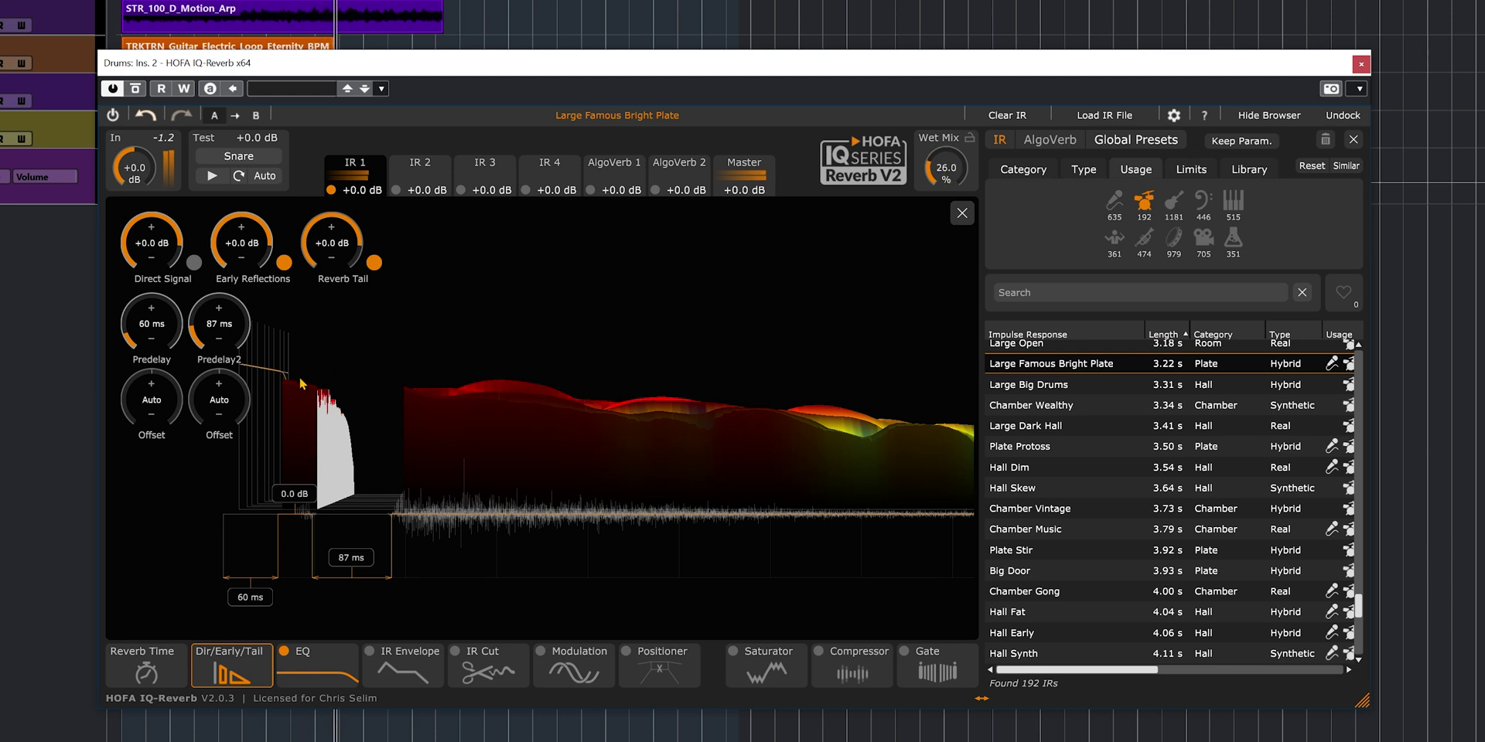
scroll(227, 328, up, 3)
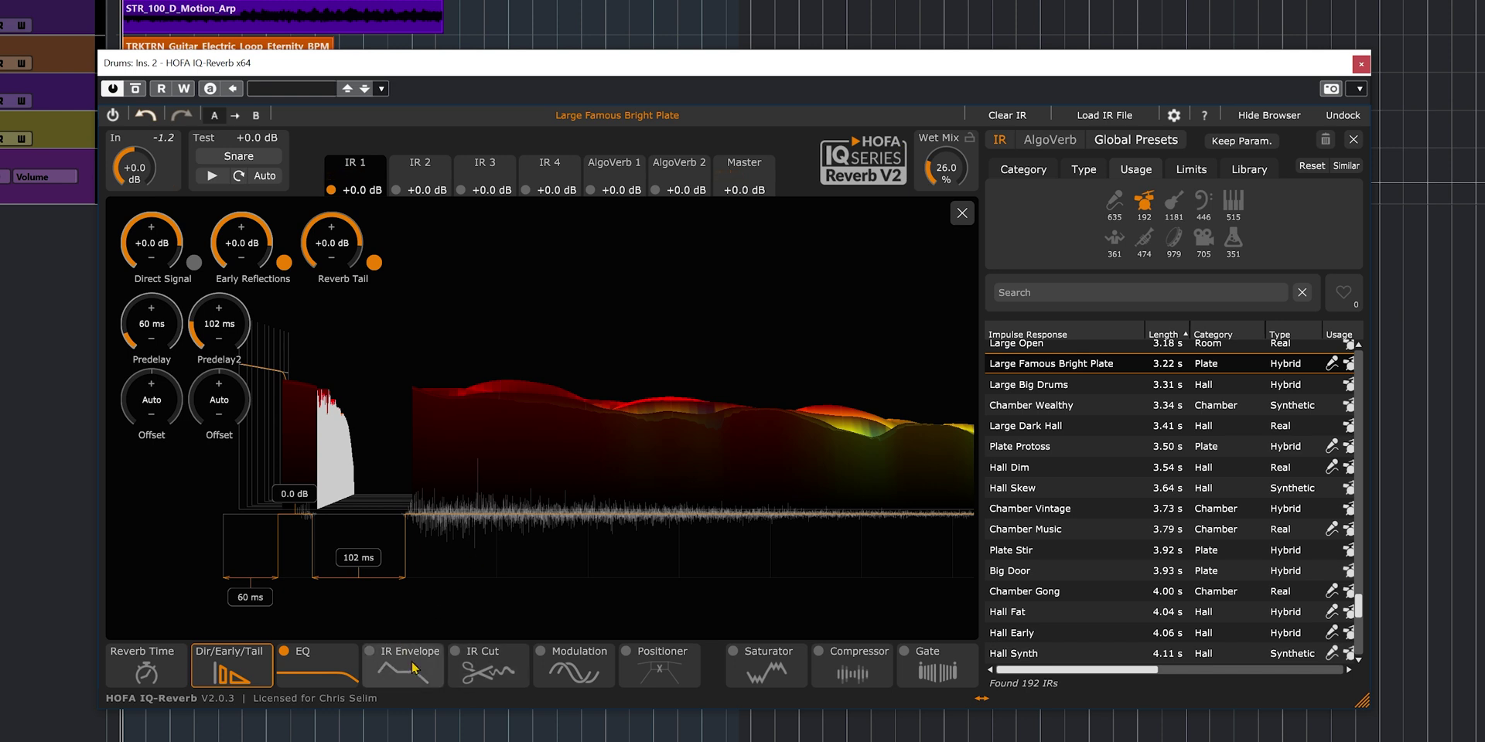
Enable IR Cut, try shorter Max IR Length values, then reset it to 30000 ms.
click(476, 658)
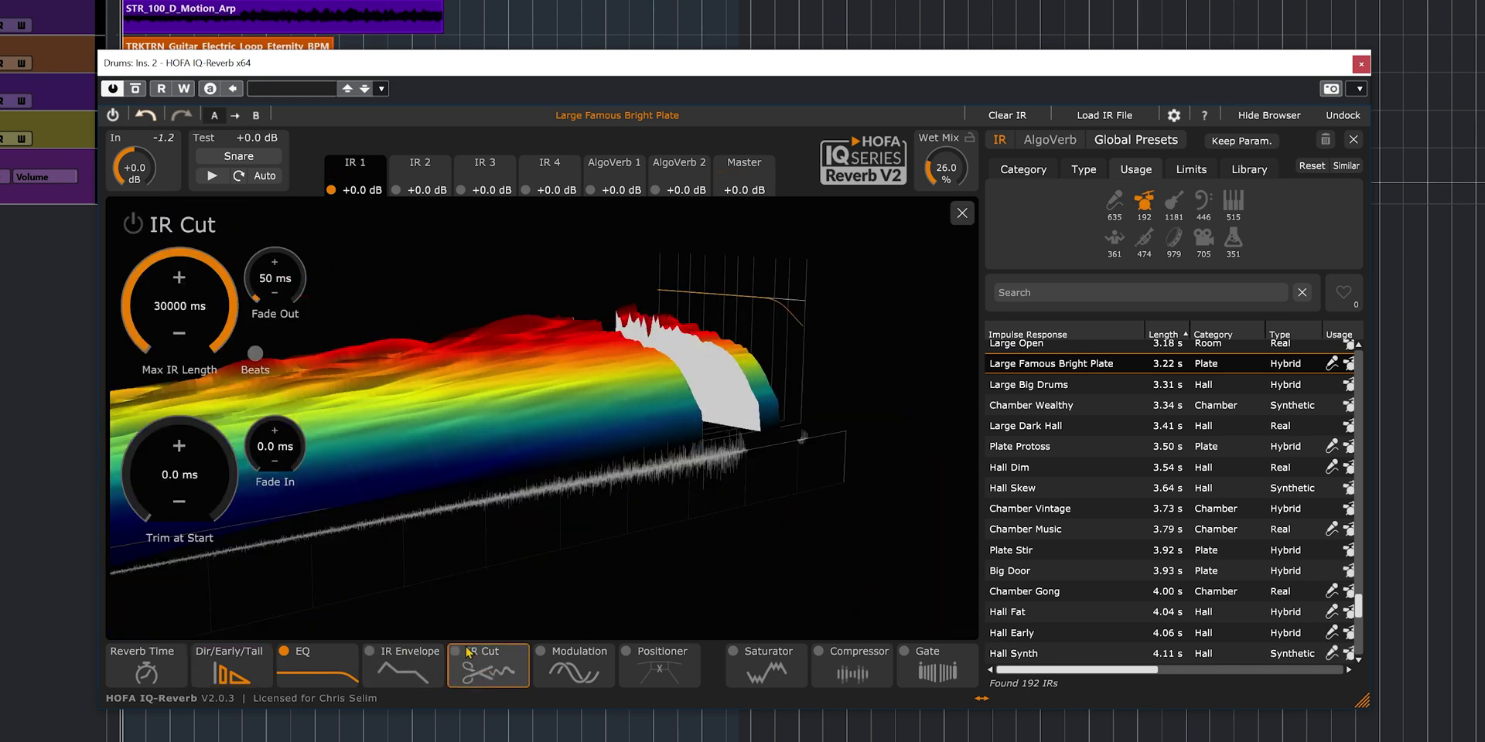
click(455, 651)
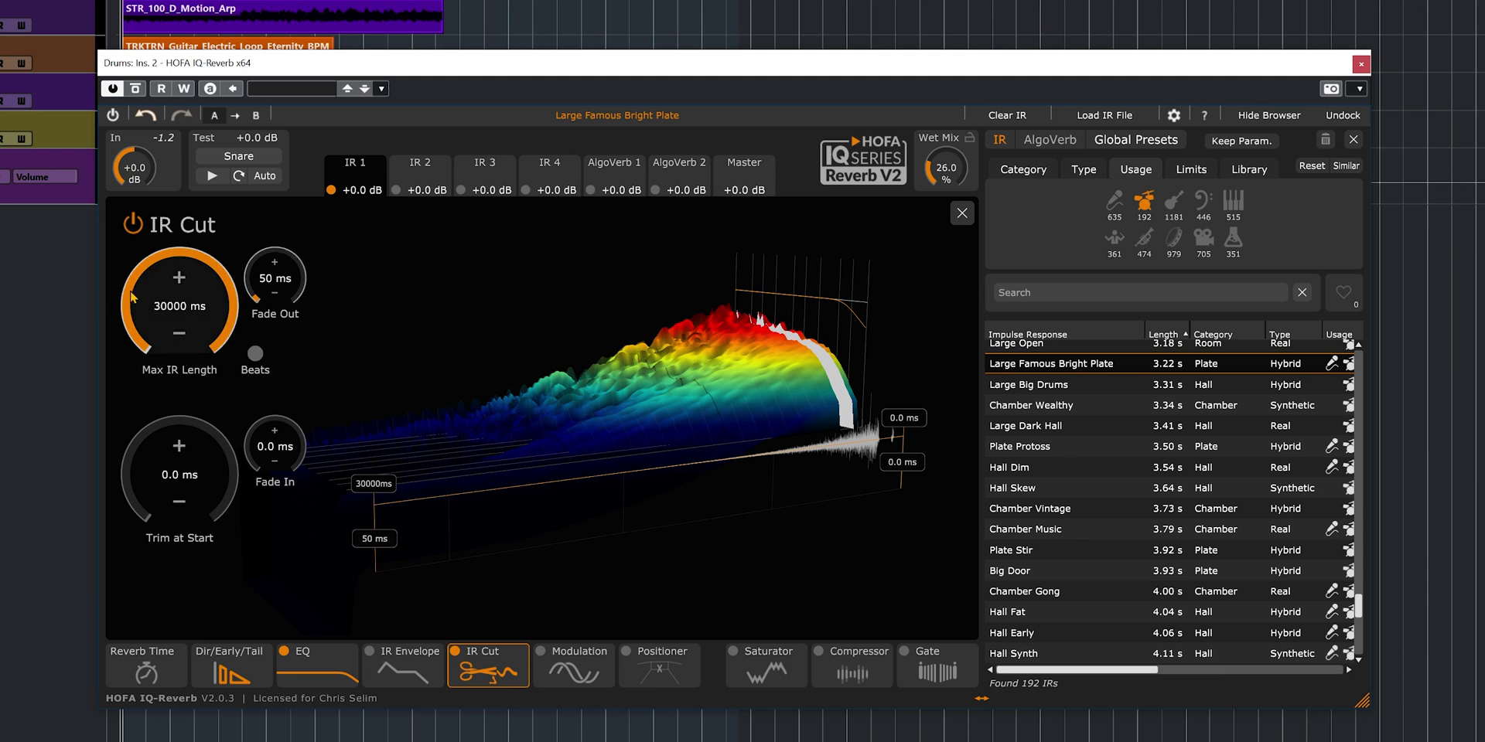
mouse_move(157, 290)
mouse_down()
mouse_move(200, 266)
mouse_move(198, 286)
mouse_up()
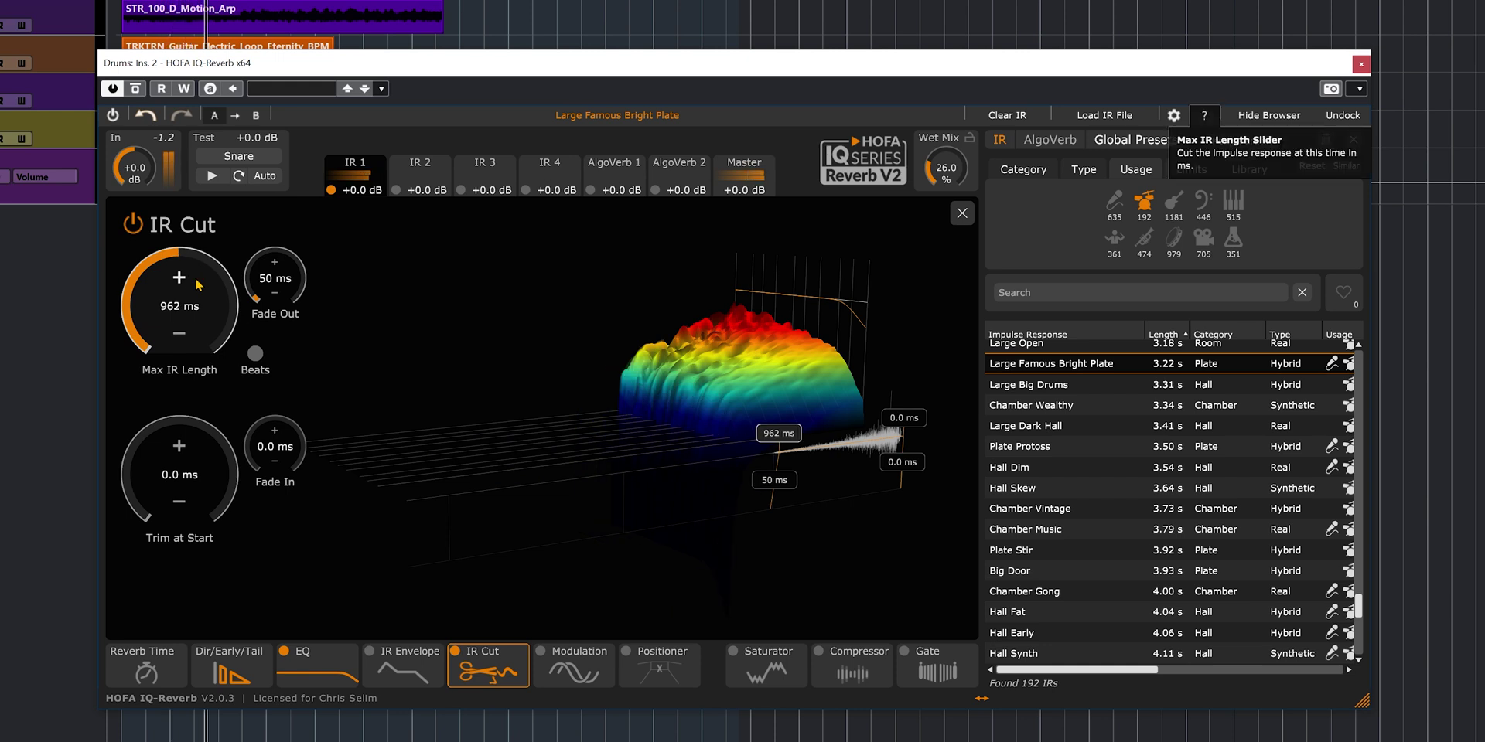
scroll(199, 285, down, 5)
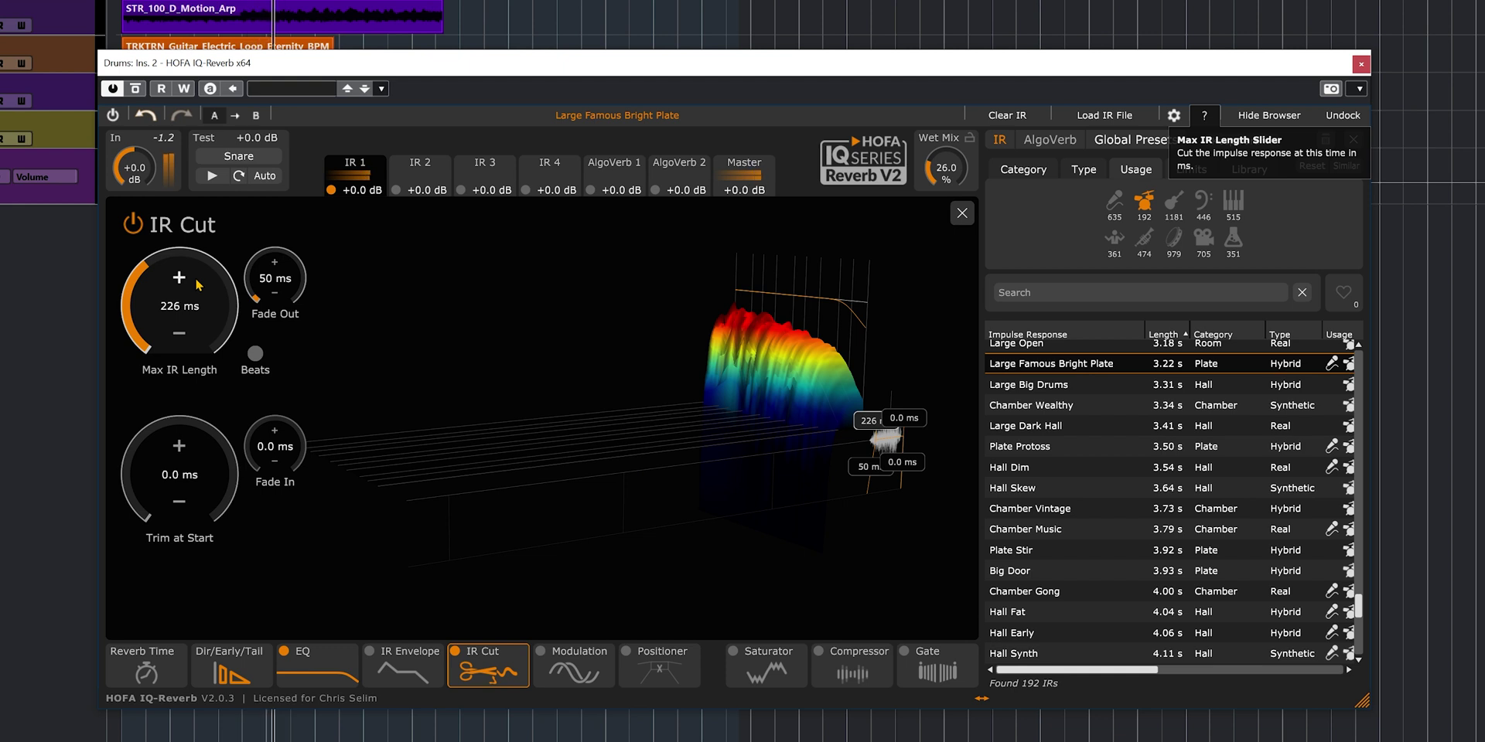
scroll(199, 285, up, 5)
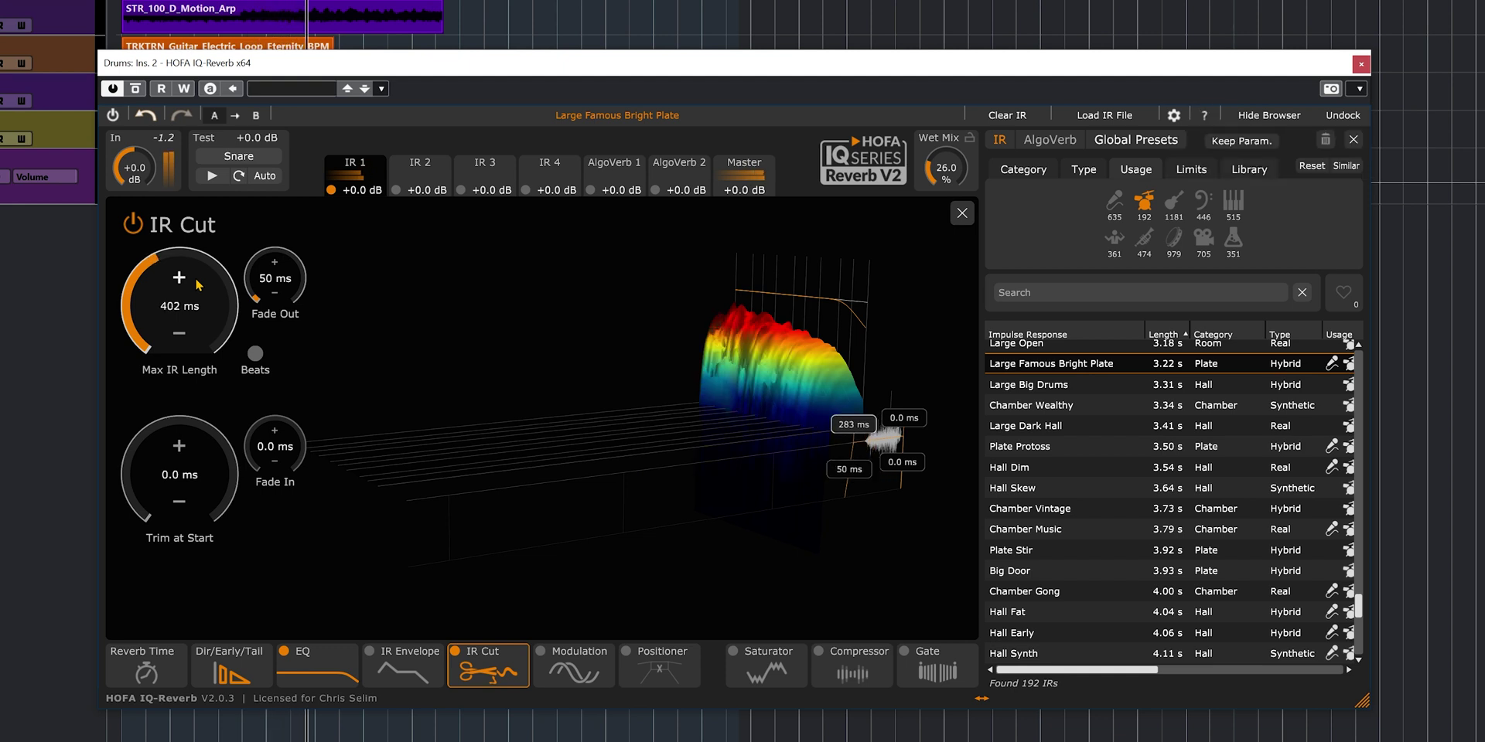
scroll(199, 285, down, 3)
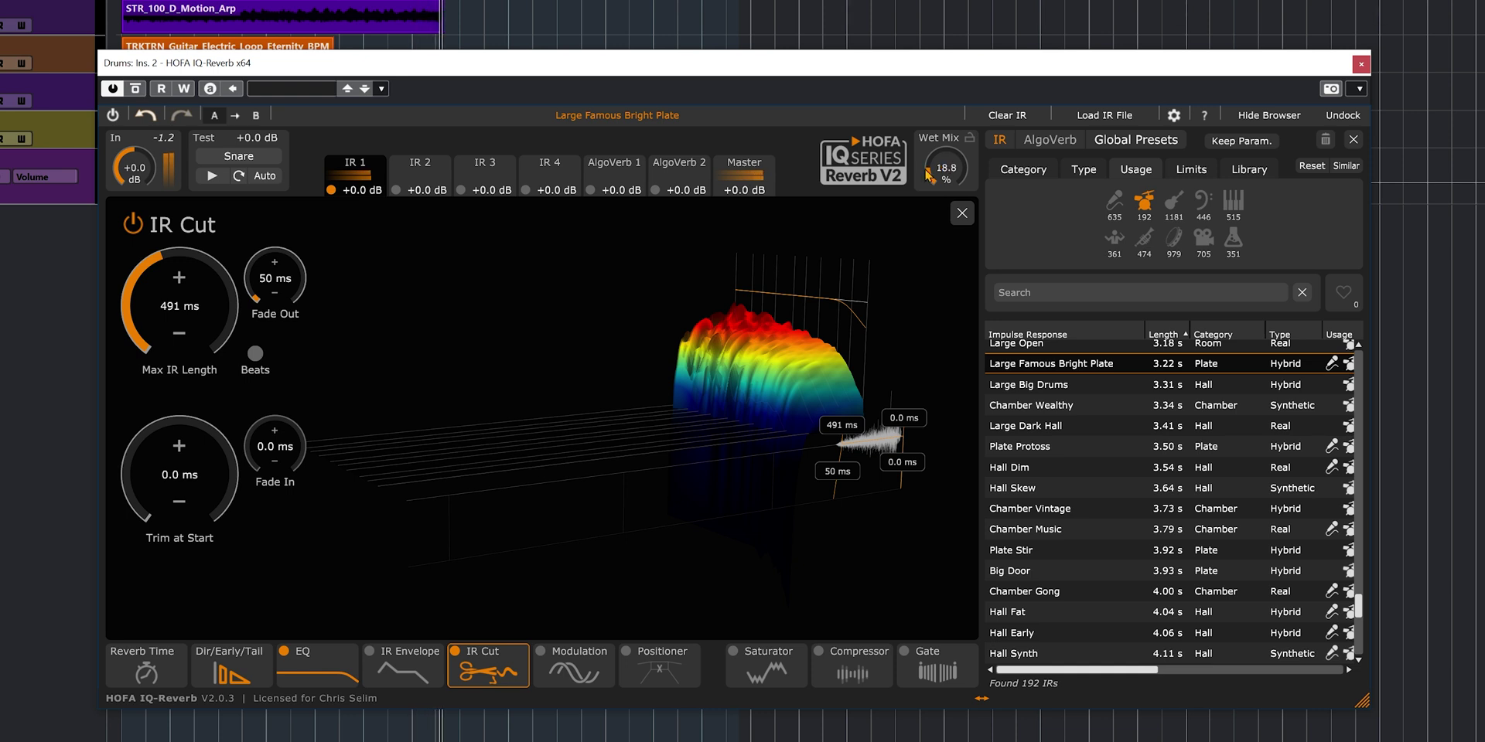
double_click(177, 290)
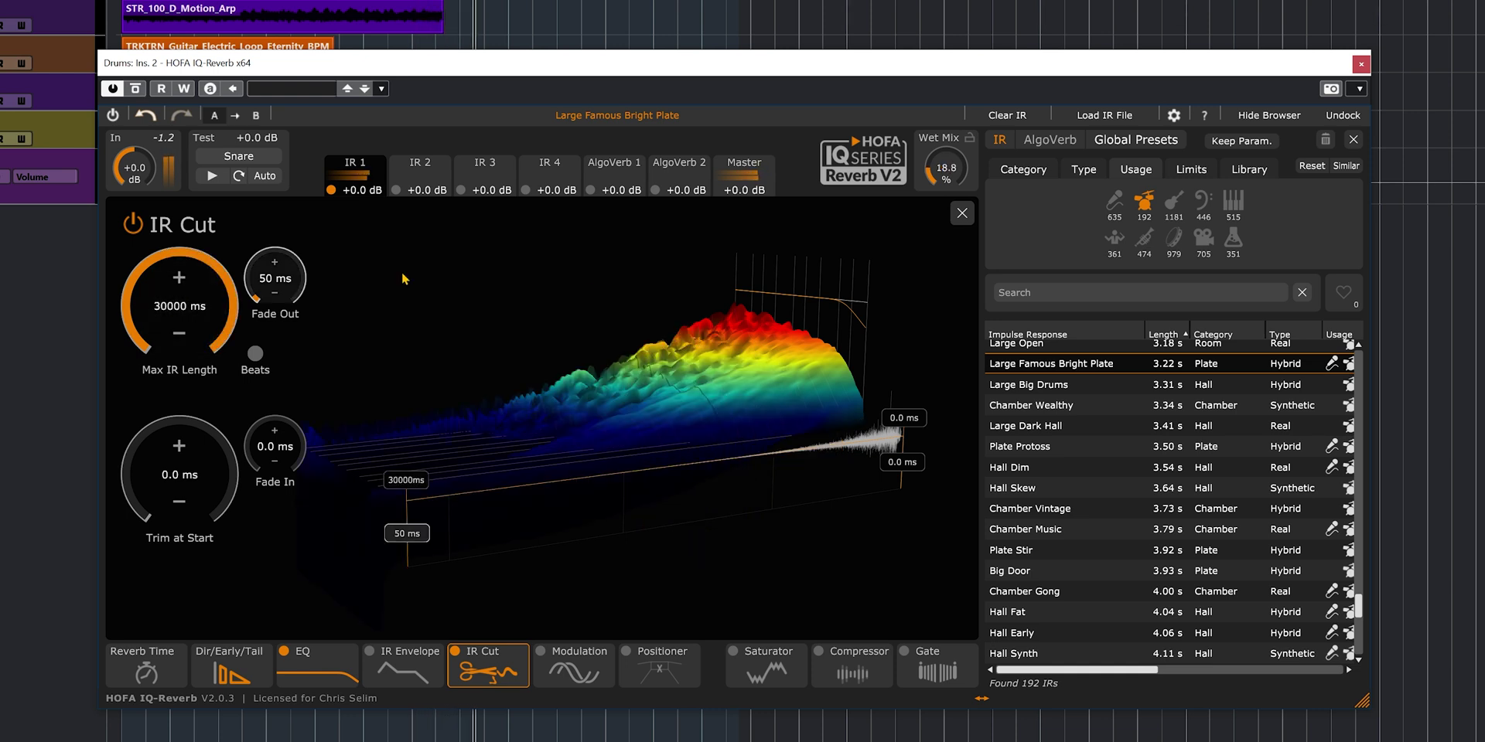
scroll(963, 166, up, 2)
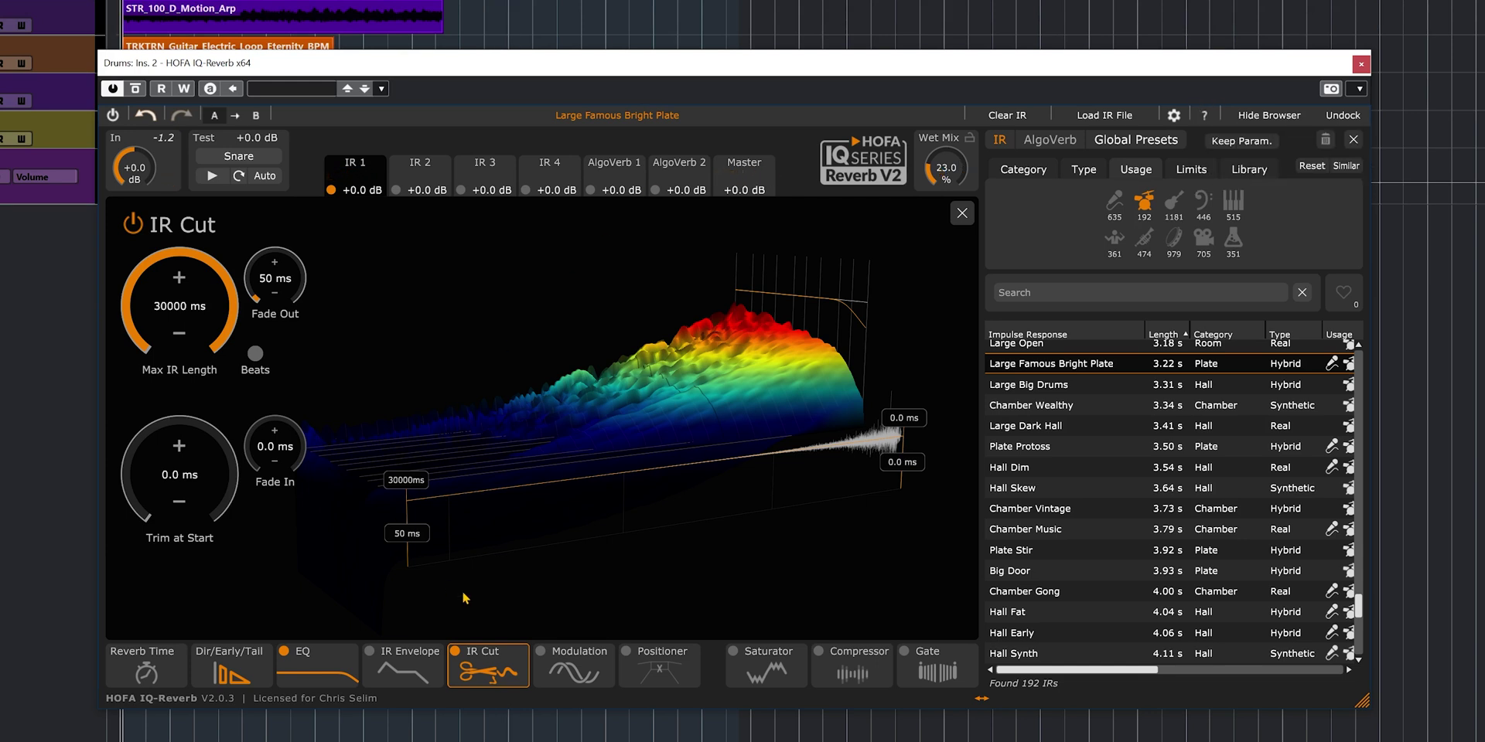
click(579, 670)
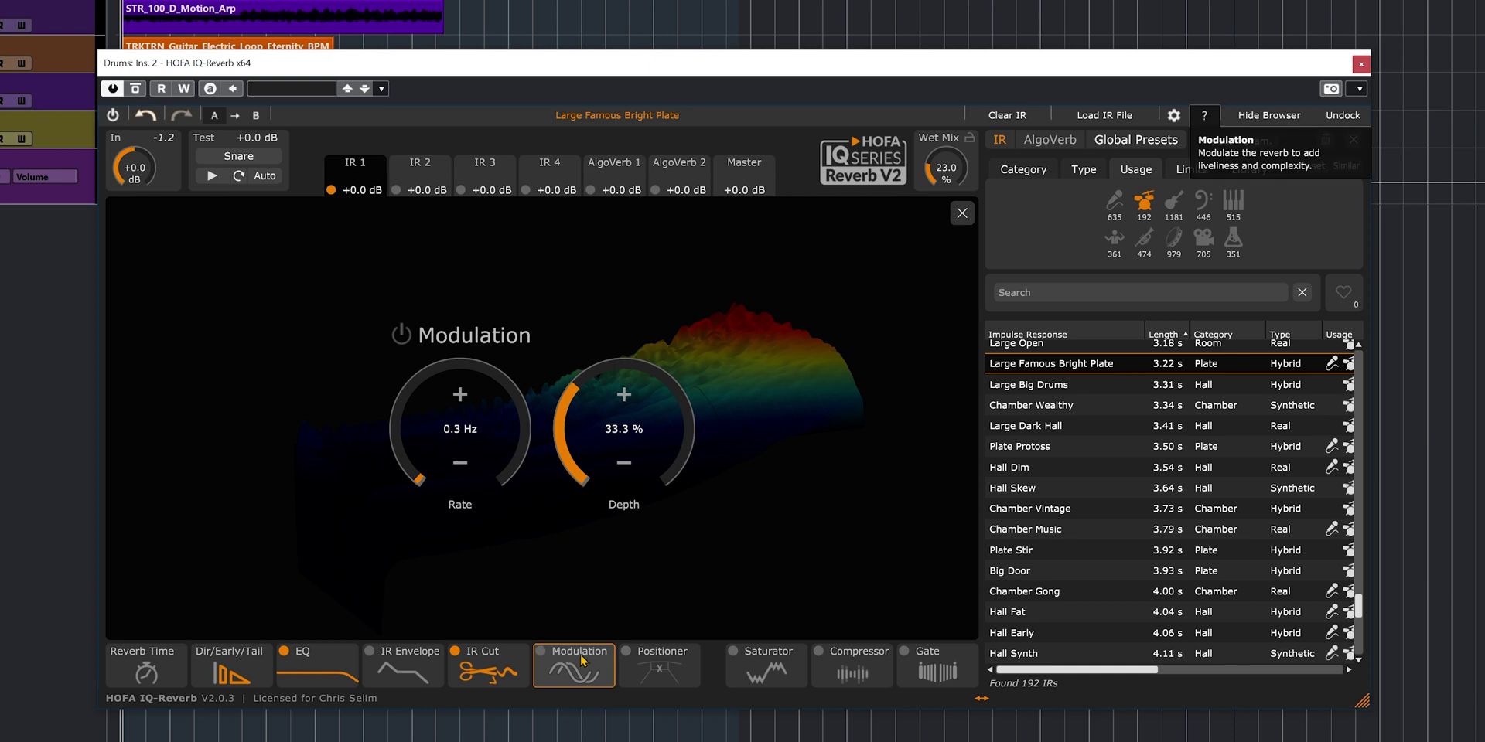
Split the Positioner source into L-R mode, placing L rear-left and R at the front-right corner.
click(660, 665)
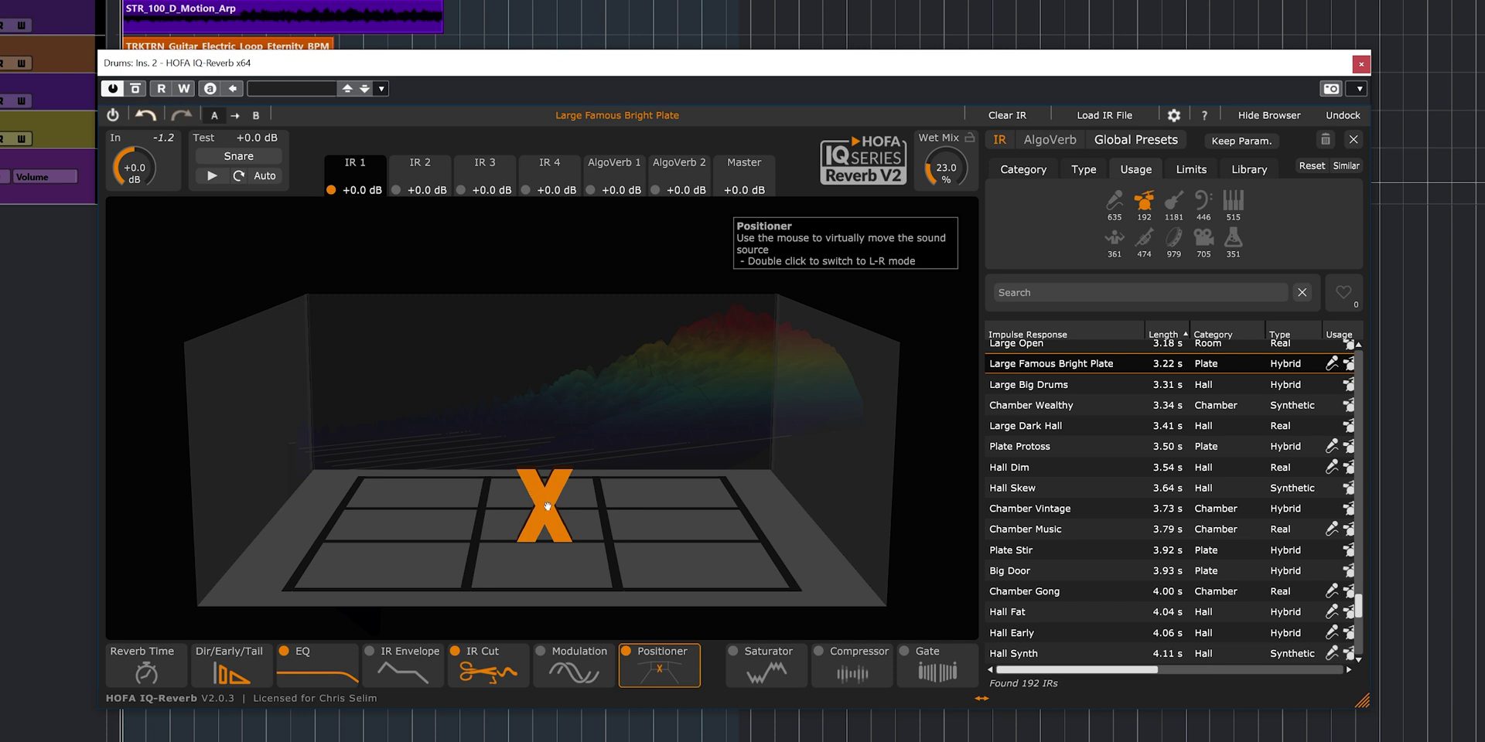
mouse_move(548, 506)
mouse_down()
mouse_move(805, 474)
mouse_move(360, 456)
mouse_move(846, 348)
mouse_move(654, 470)
mouse_move(239, 447)
mouse_up()
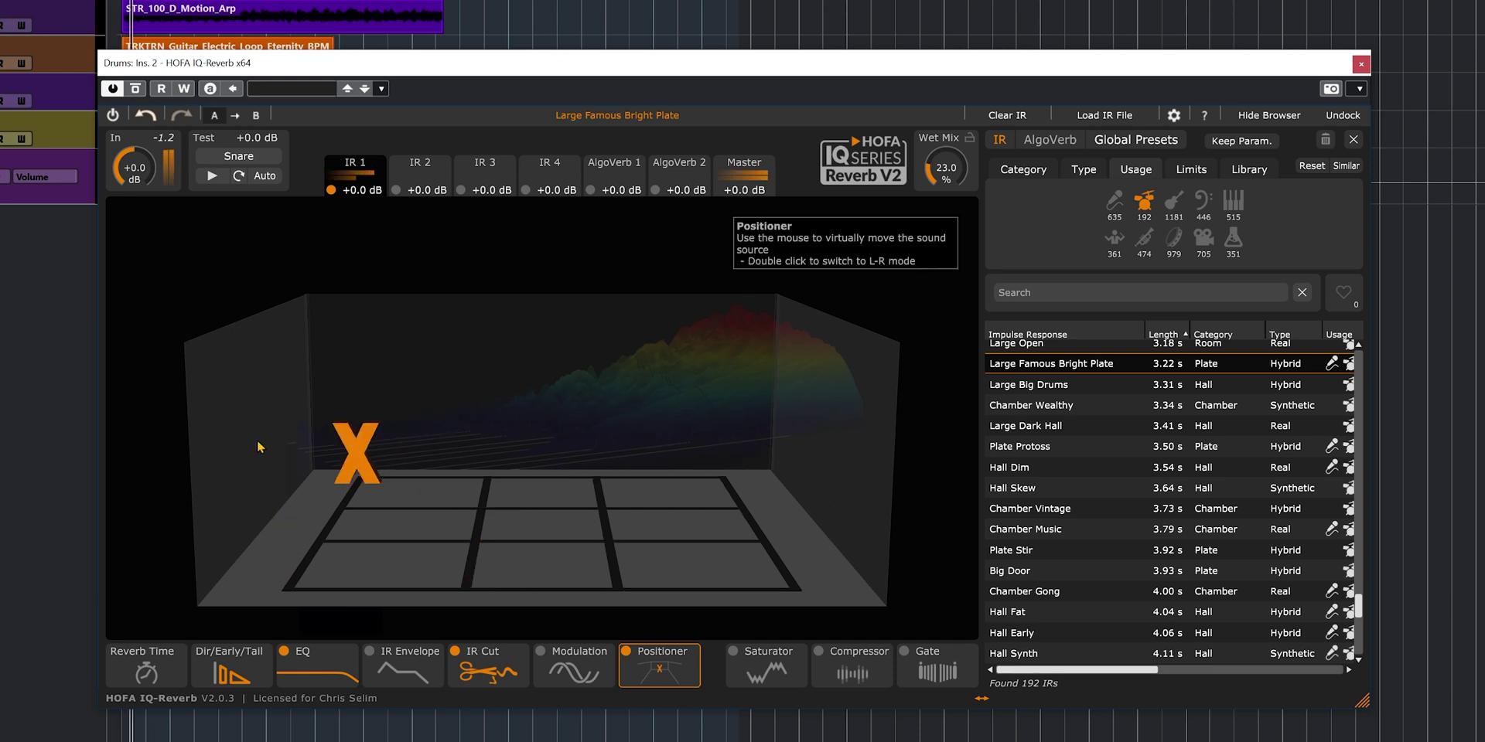
mouse_move(392, 441)
mouse_down()
mouse_move(975, 472)
mouse_move(967, 568)
mouse_move(665, 391)
mouse_move(545, 370)
mouse_move(408, 381)
mouse_move(541, 522)
mouse_up()
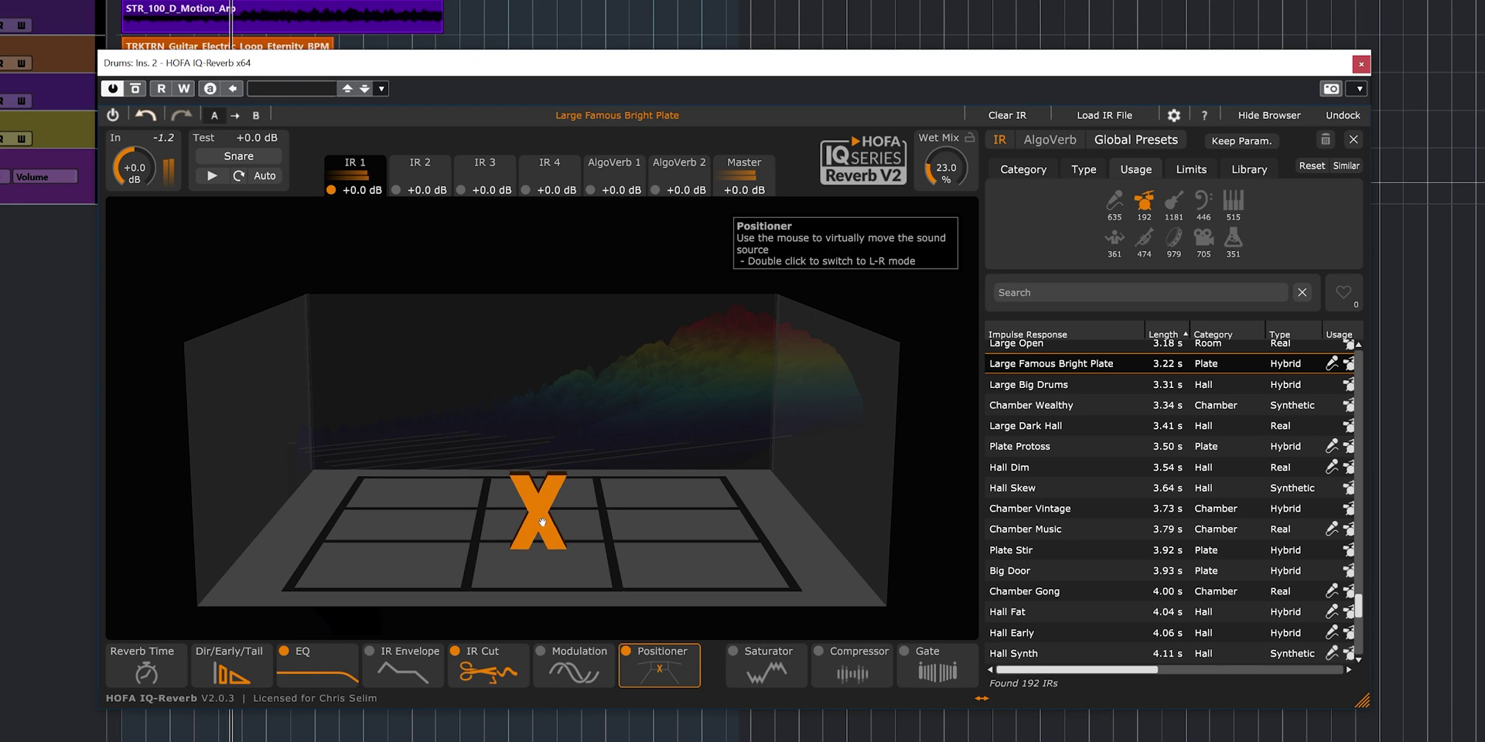
double_click(541, 522)
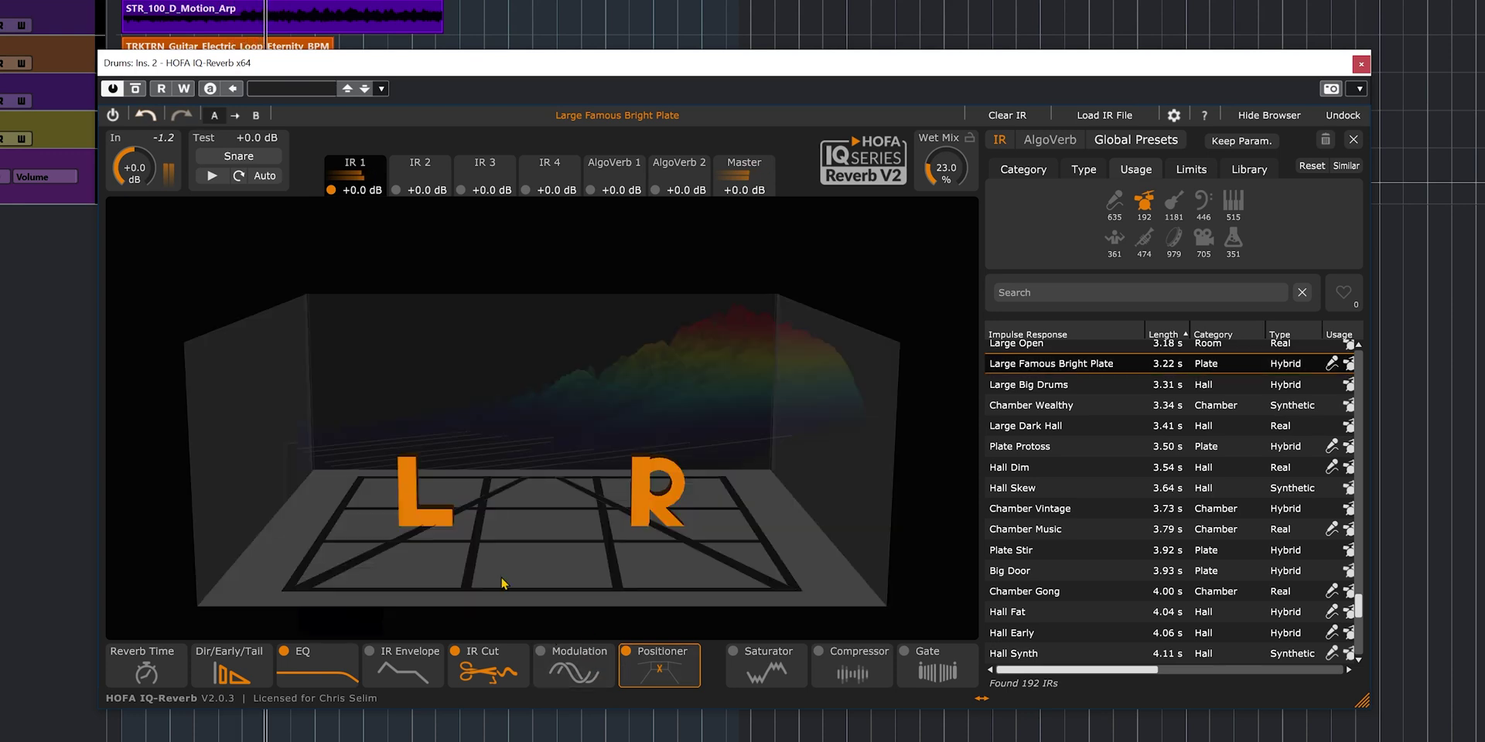
drag(426, 494, 335, 485)
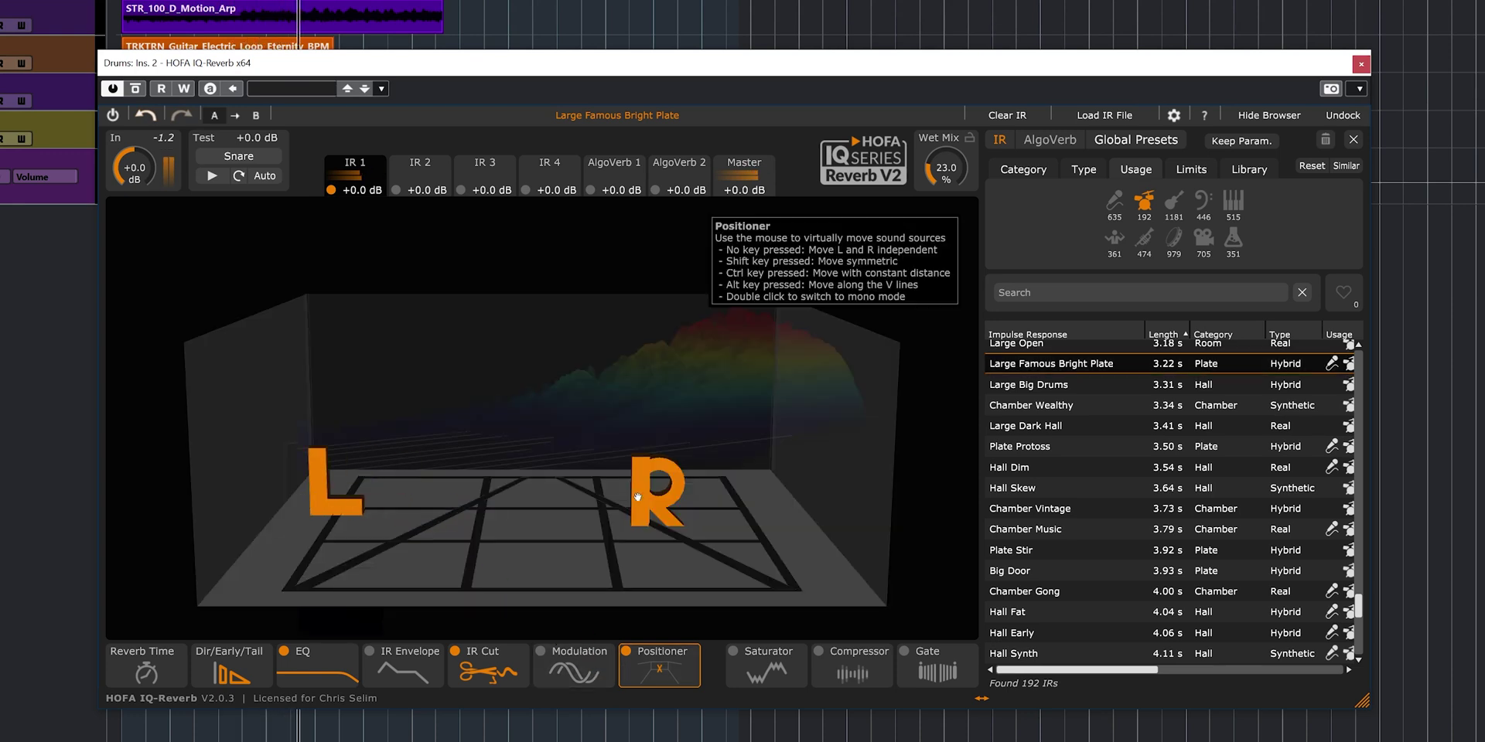
mouse_move(638, 497)
mouse_down()
mouse_move(661, 544)
mouse_move(650, 557)
mouse_move(750, 555)
mouse_up()
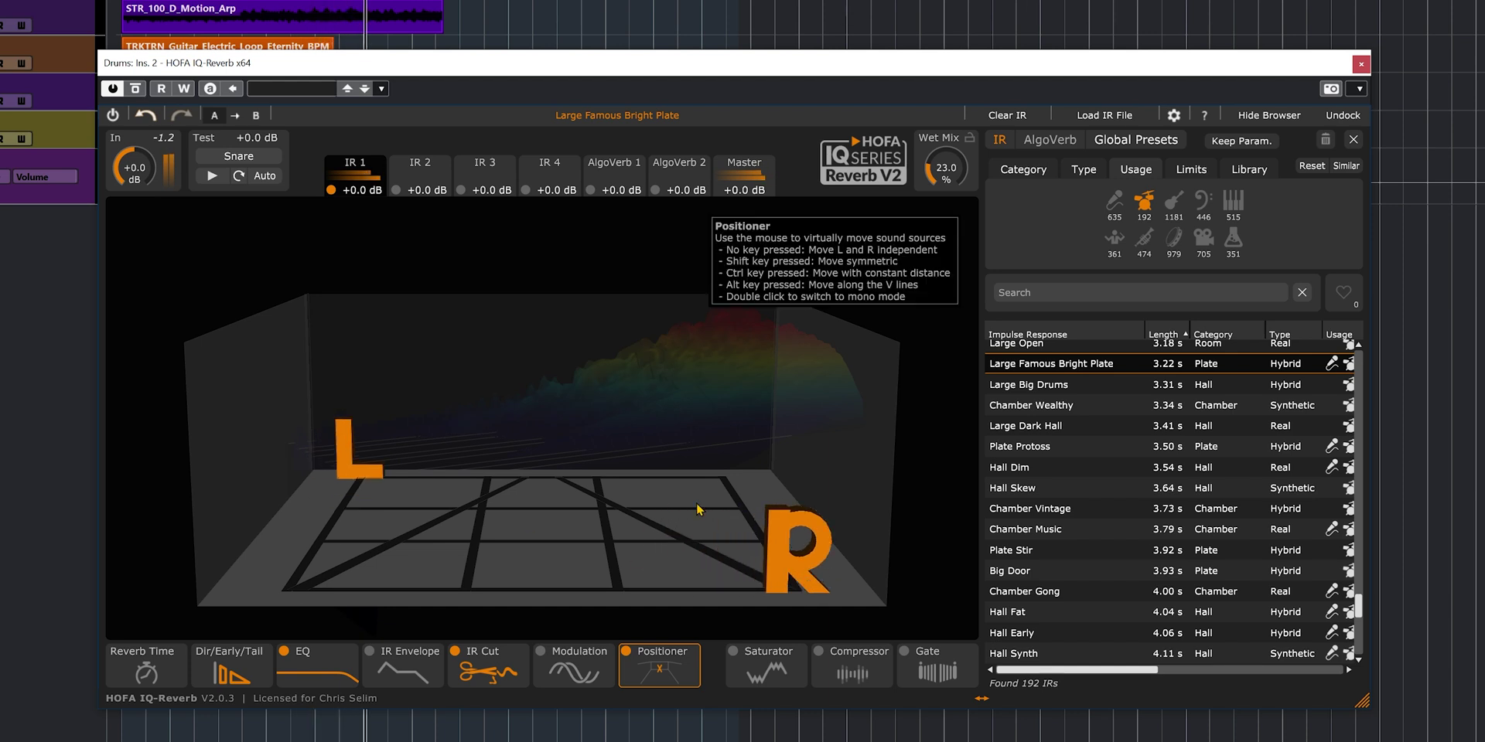
double_click(792, 557)
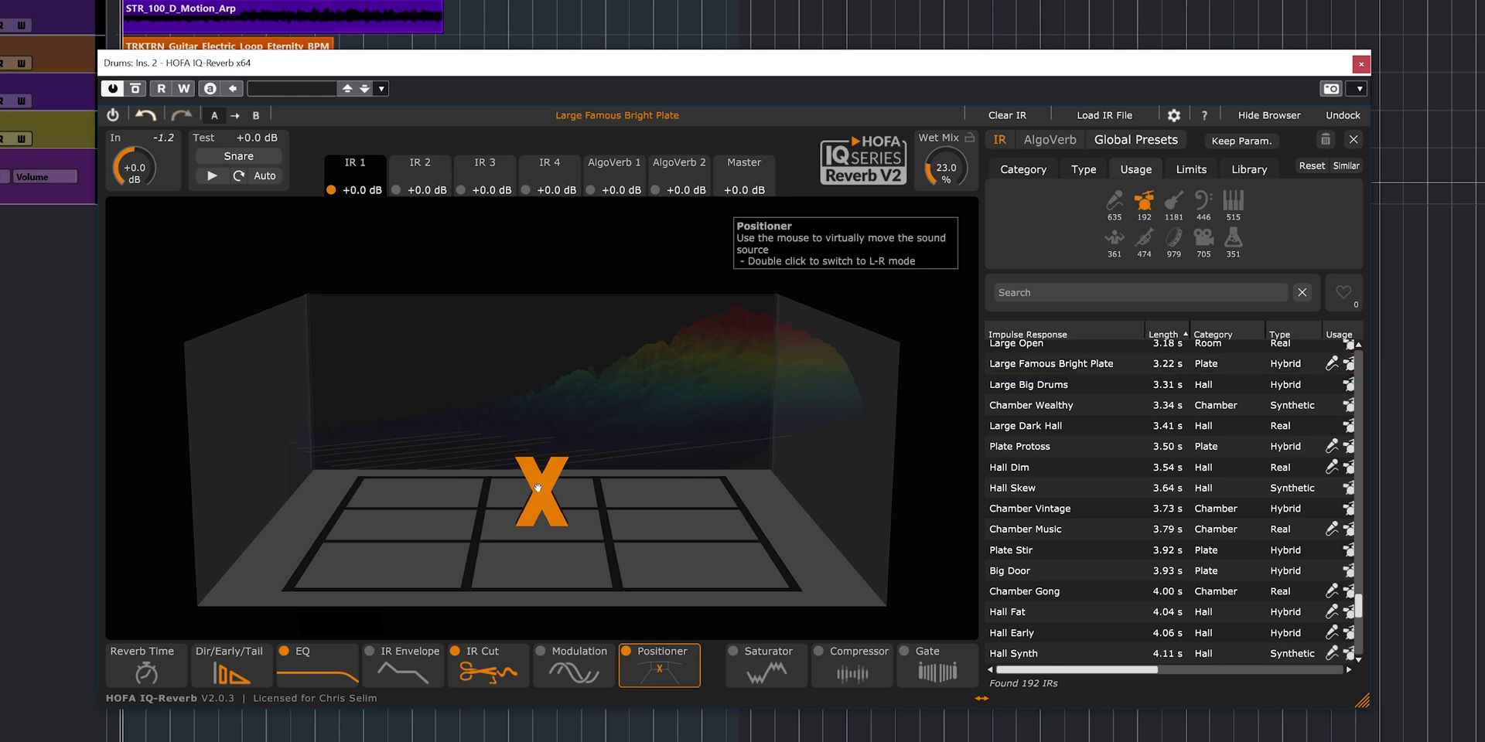
double_click(553, 470)
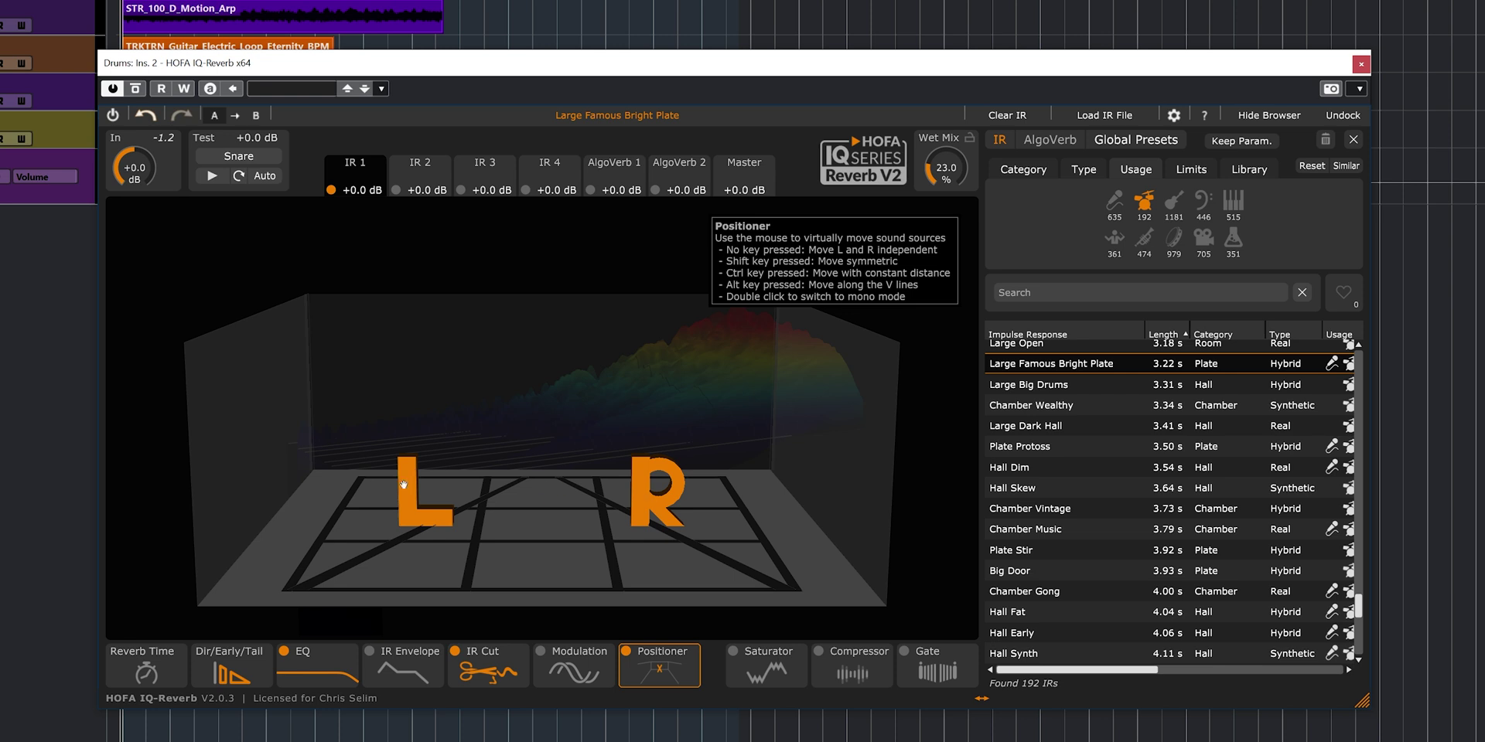
drag(652, 495, 775, 622)
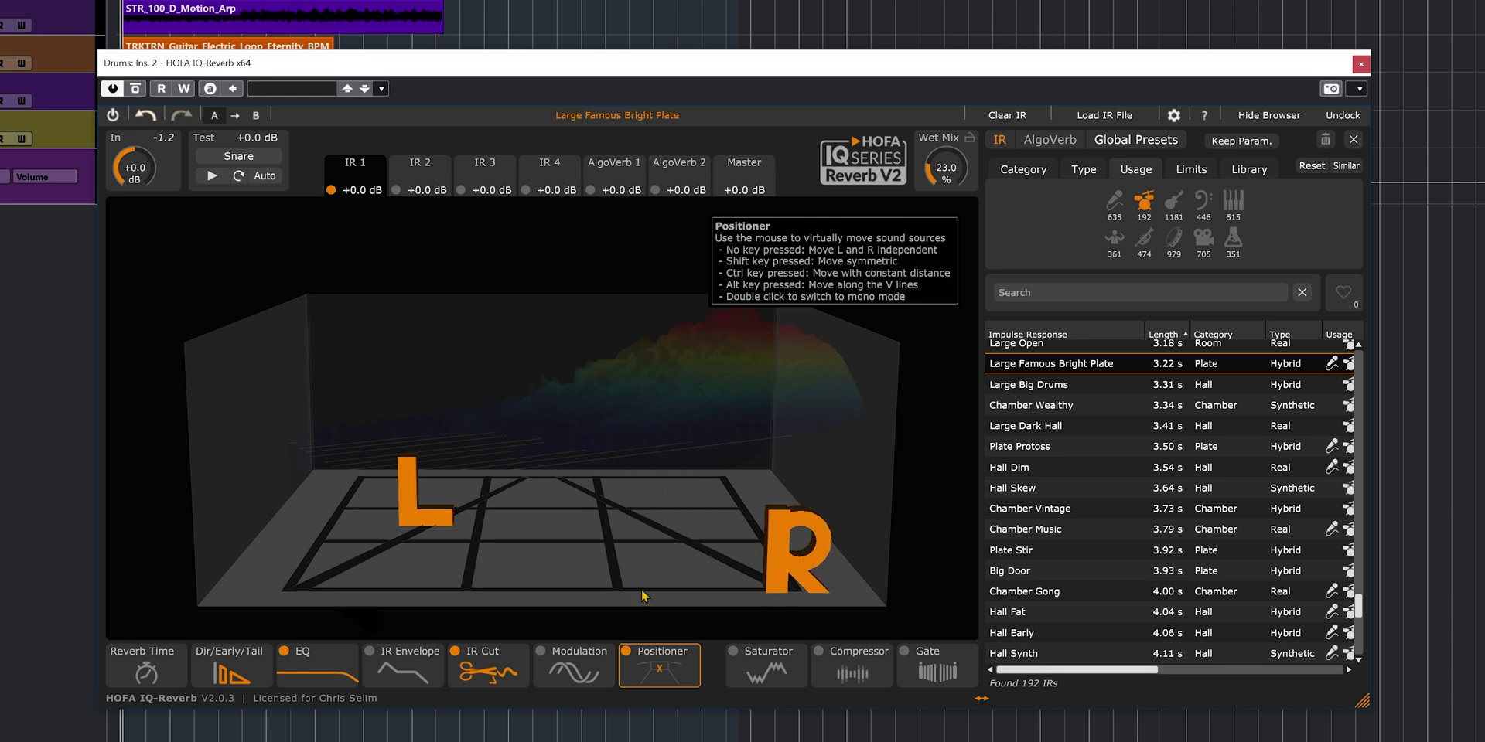
drag(425, 492, 361, 455)
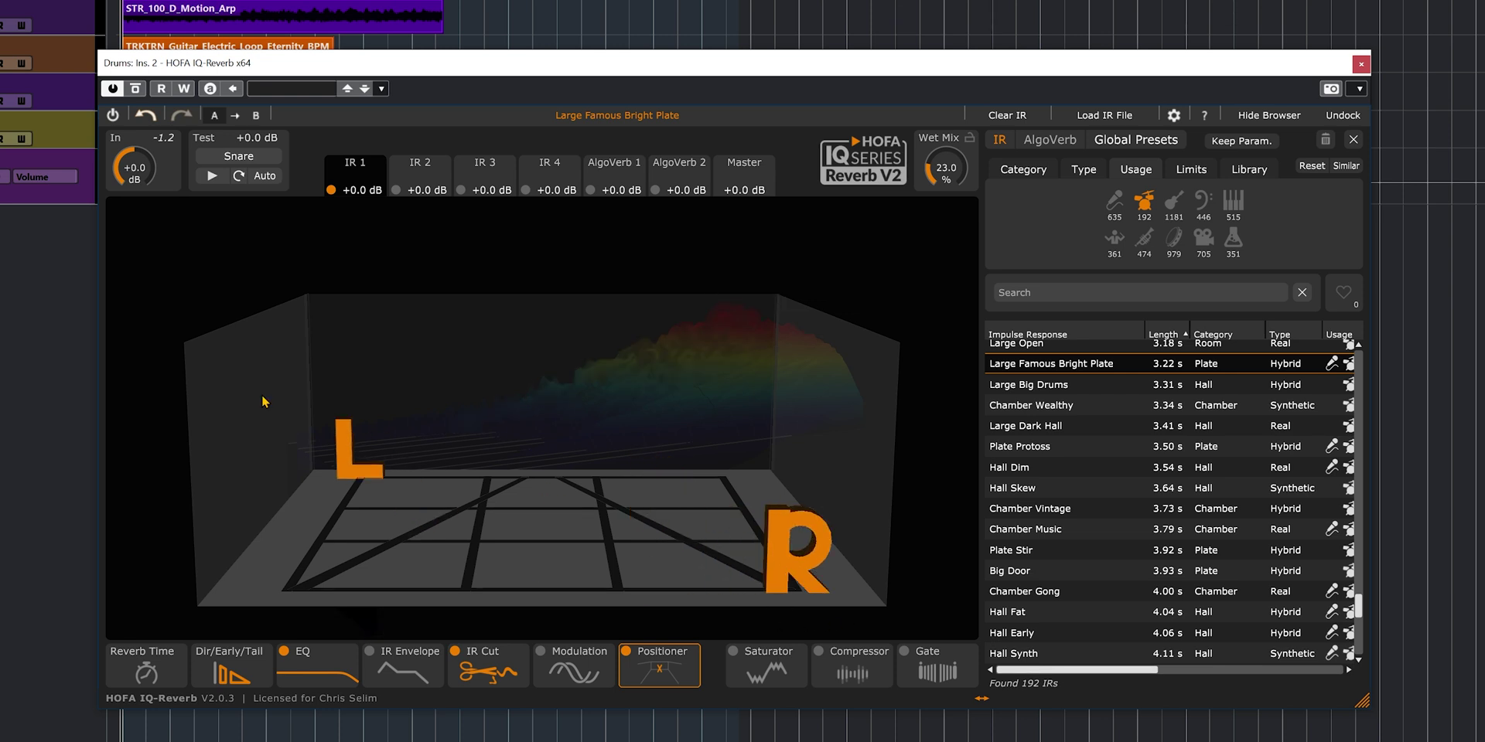
double_click(352, 446)
Enable the Saturator, raise Drive to 4.8 dB during playback, and drop wet mix to 17.6%.
click(766, 665)
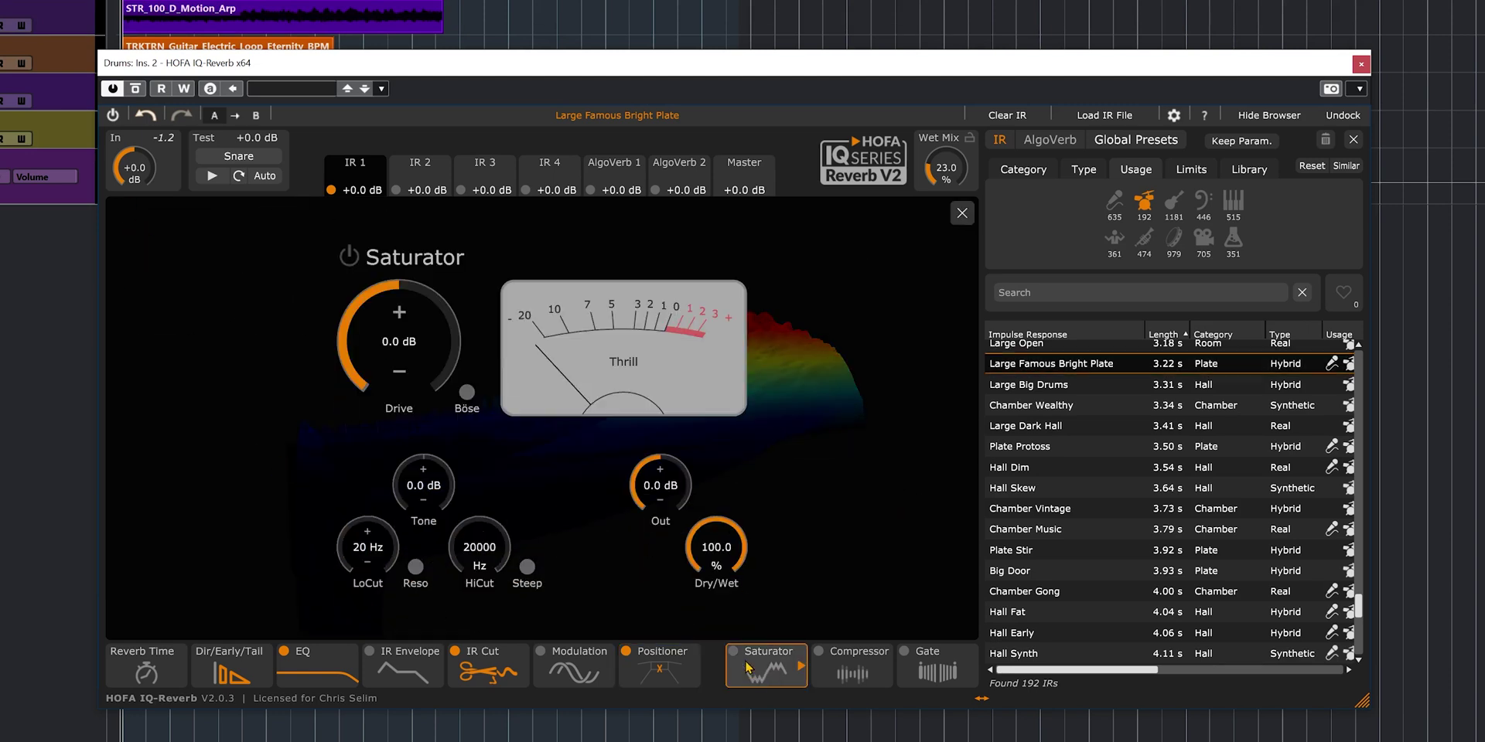
click(766, 667)
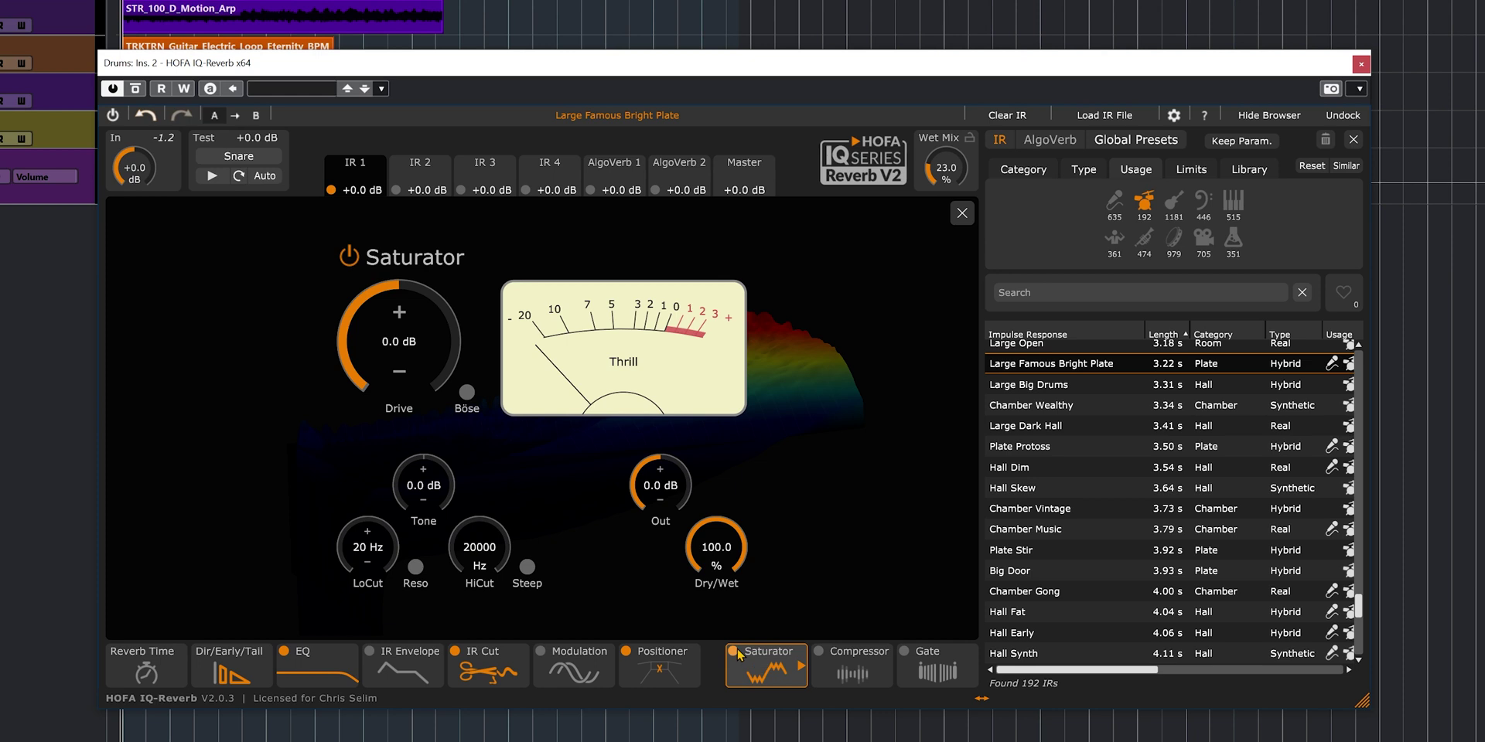
key(space)
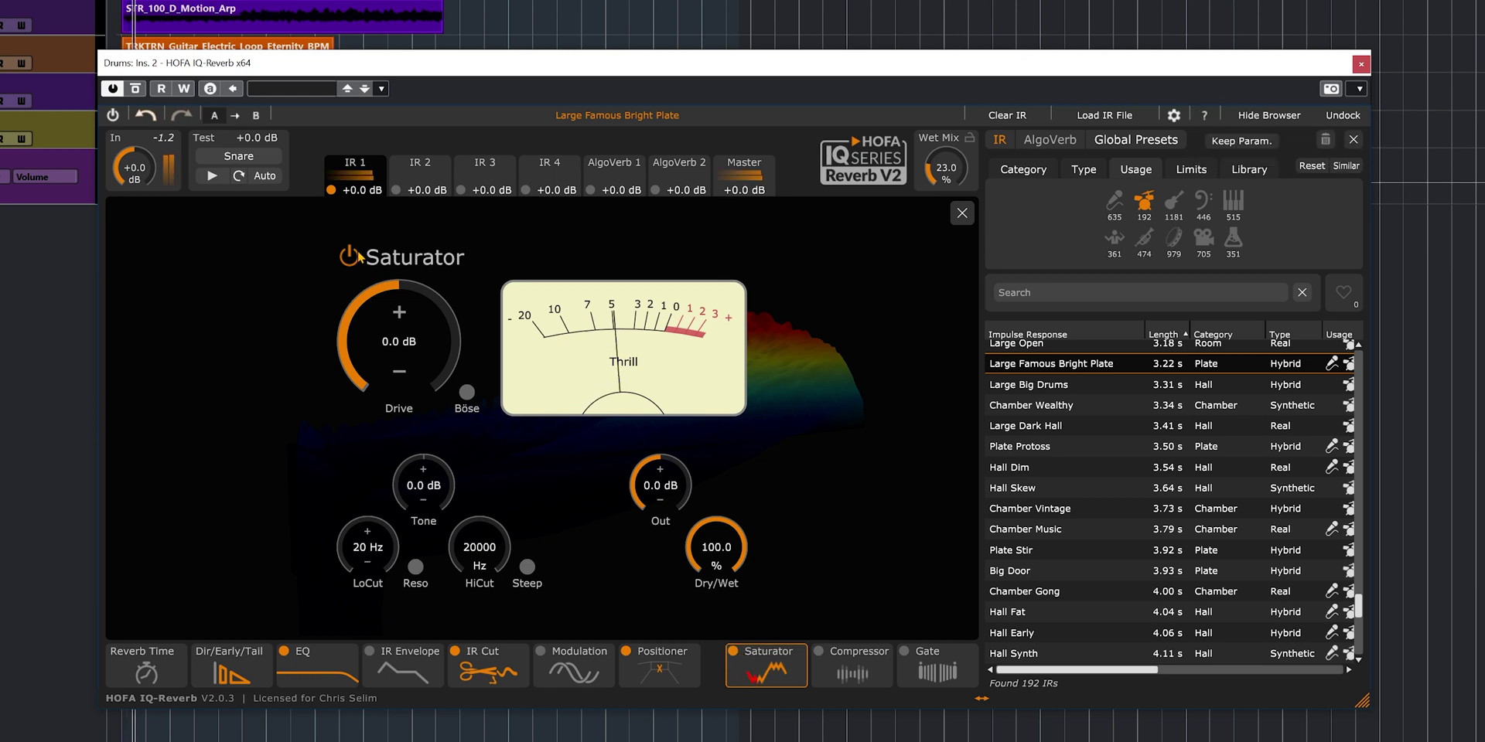
drag(395, 350, 400, 334)
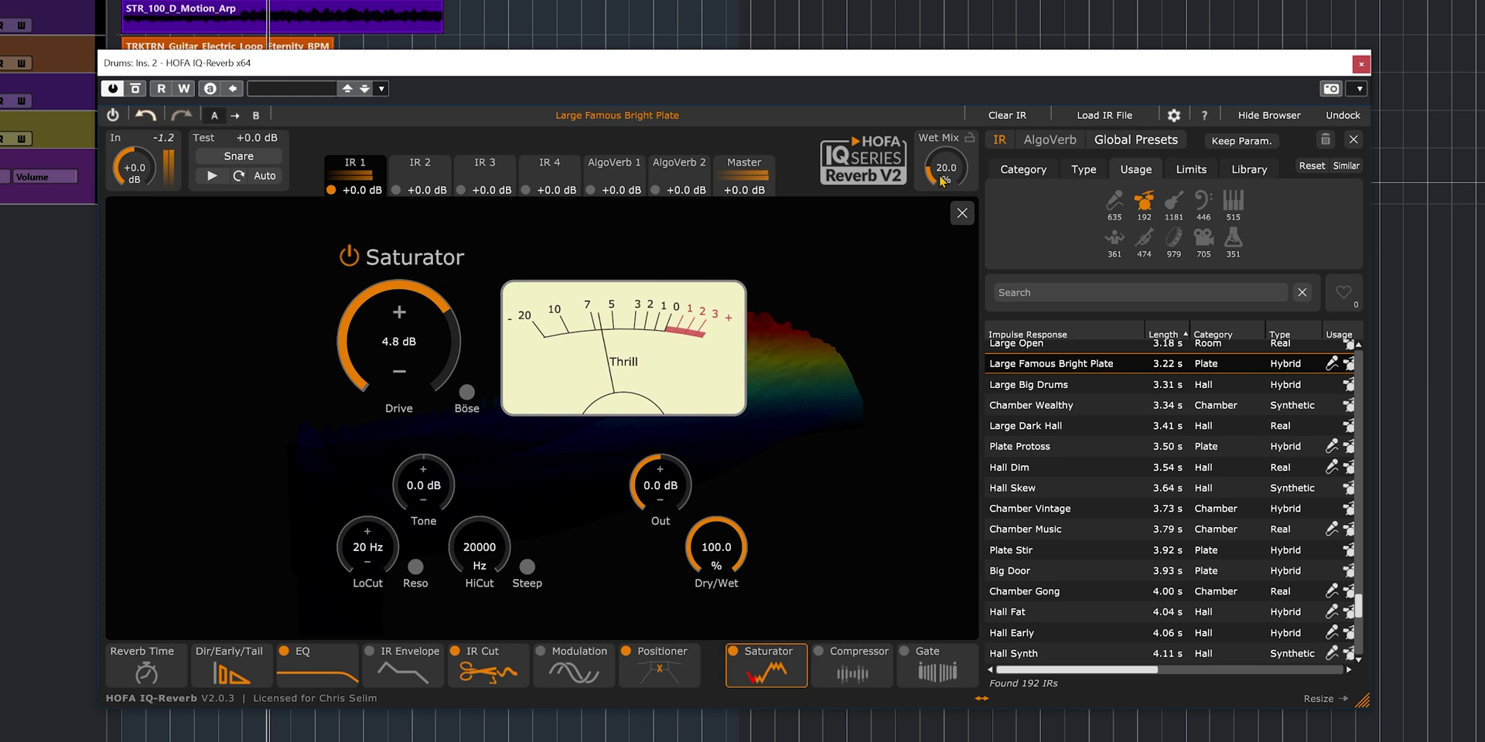
drag(945, 170, 942, 180)
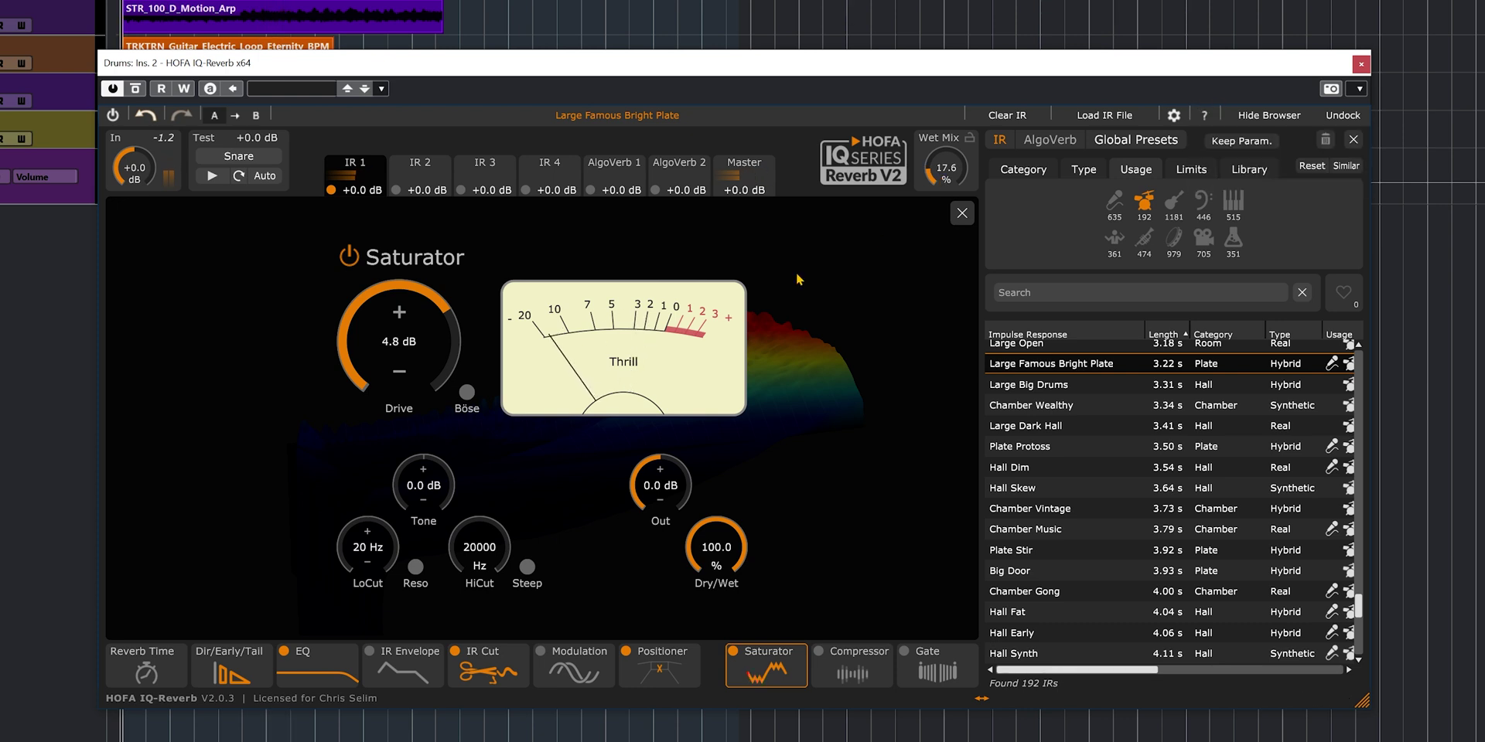
Shorten the plate reverb time to 77.6% (RT60 1.85 s) and return to the Saturator settings.
click(238, 668)
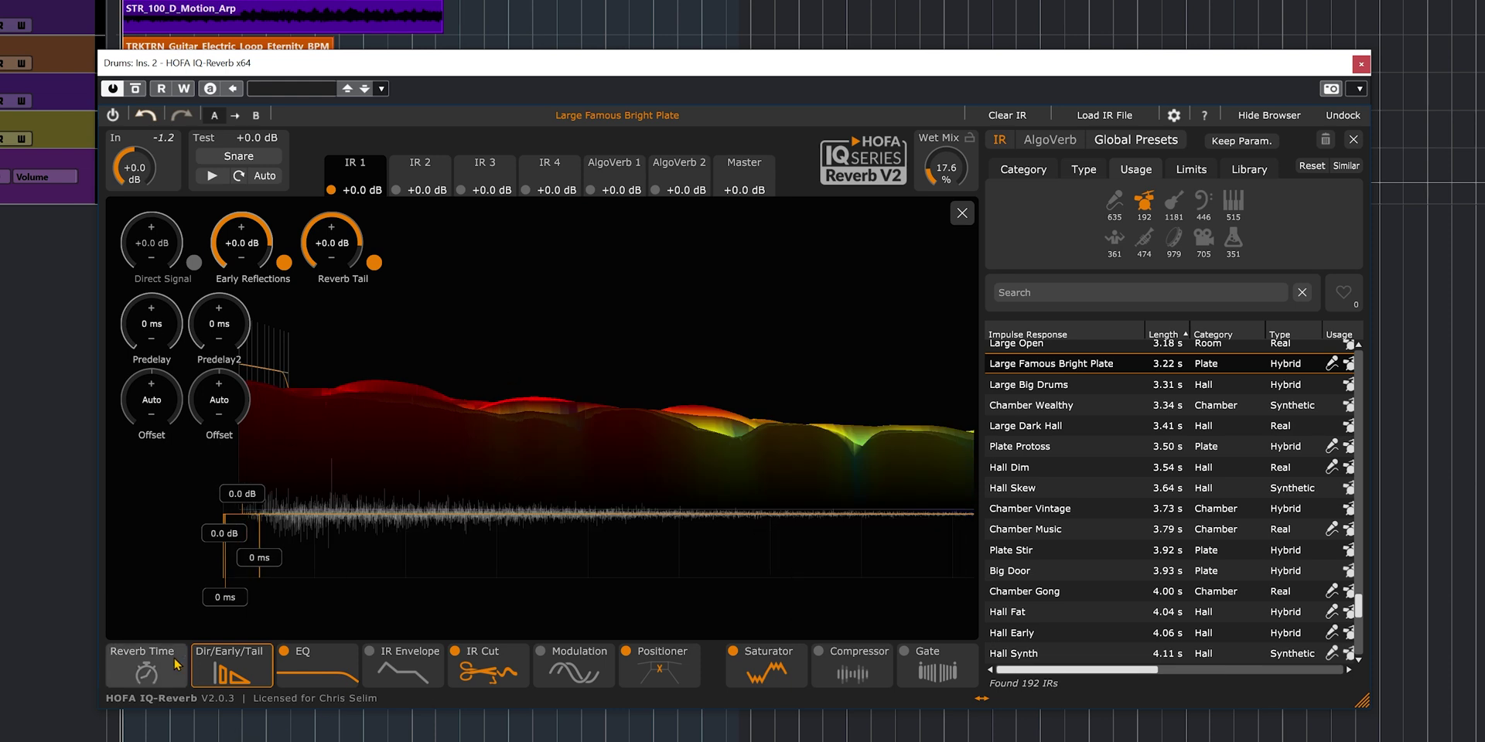
click(143, 673)
scroll(168, 323, down, 5)
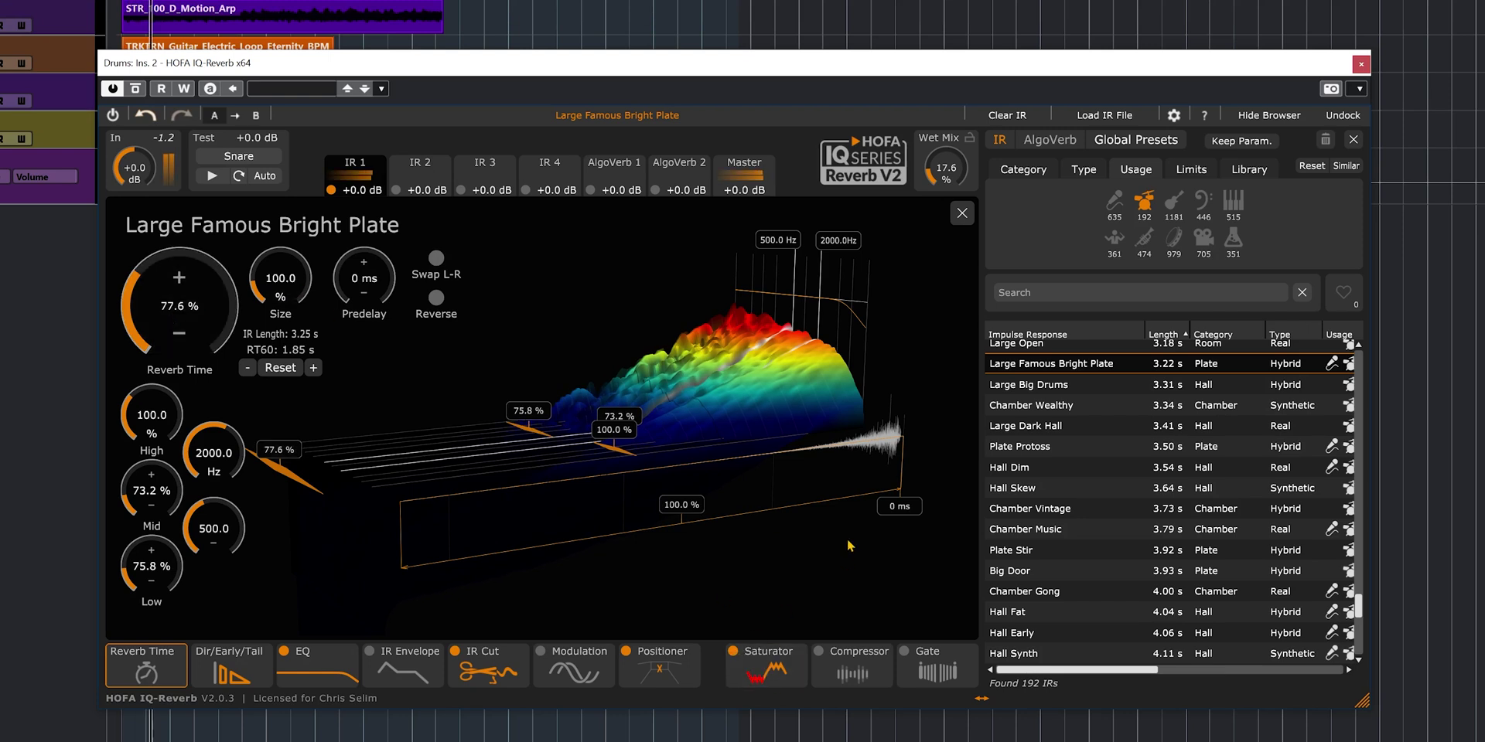
click(771, 677)
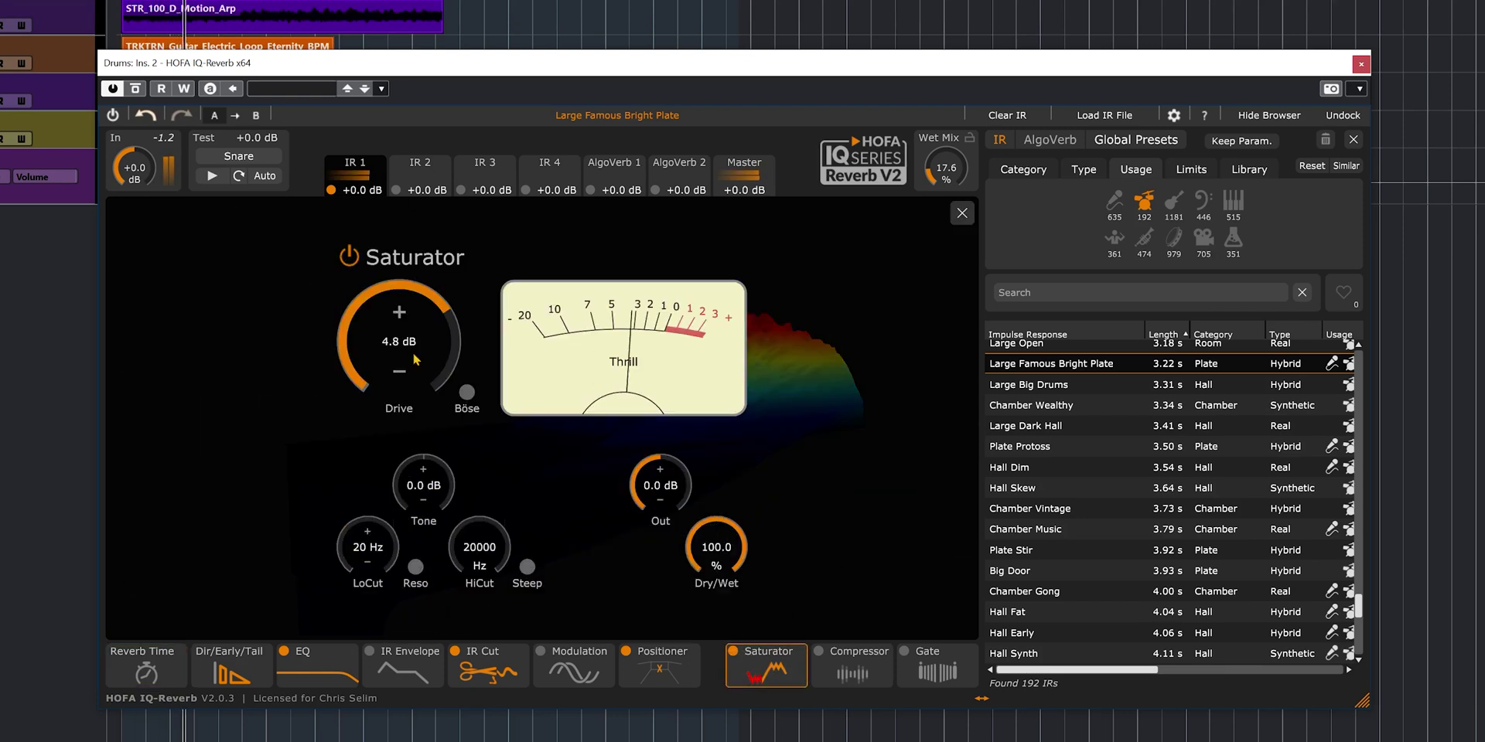
Raise the Saturator drive to 7.7 dB, then briefly bypass and re-enable the saturator.
scroll(414, 351, up, 8)
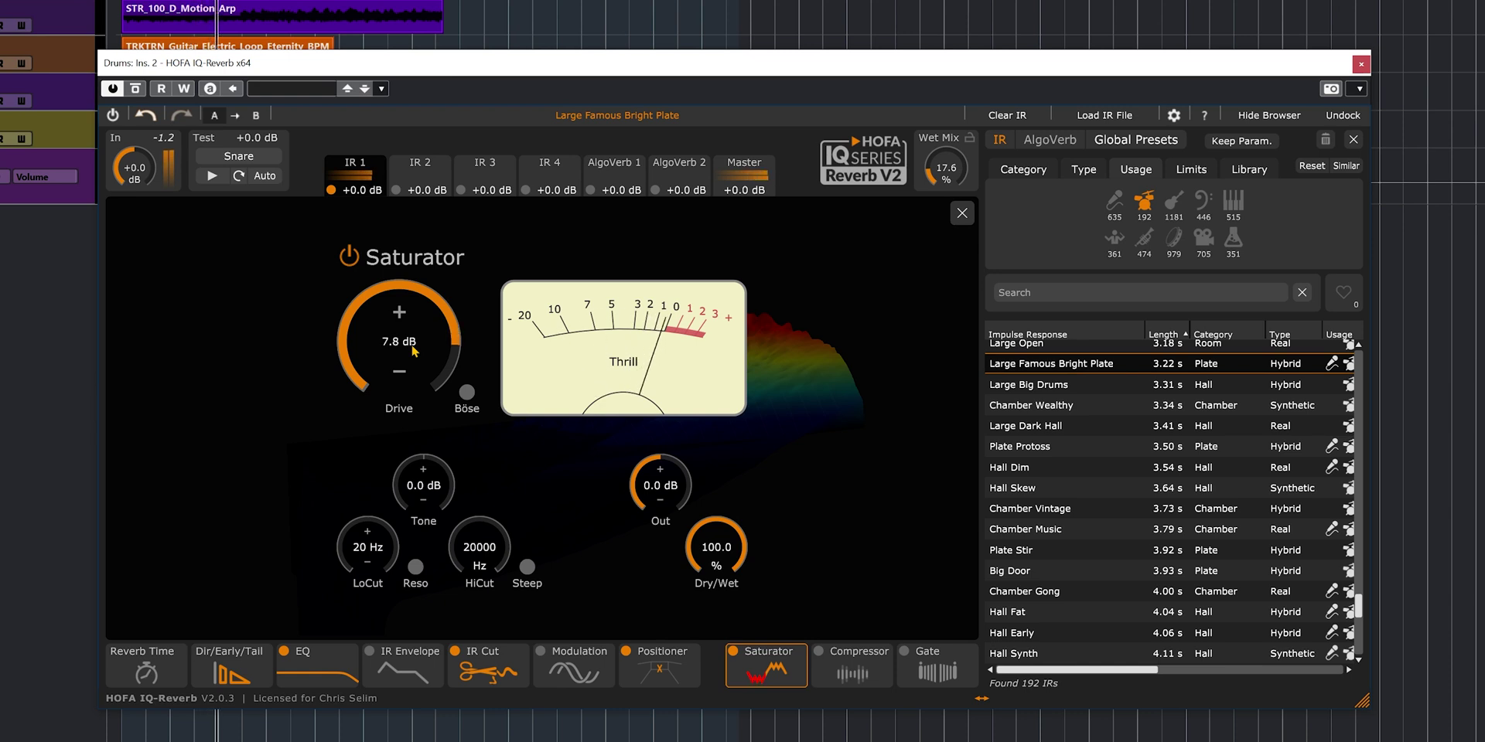
scroll(415, 350, down, 1)
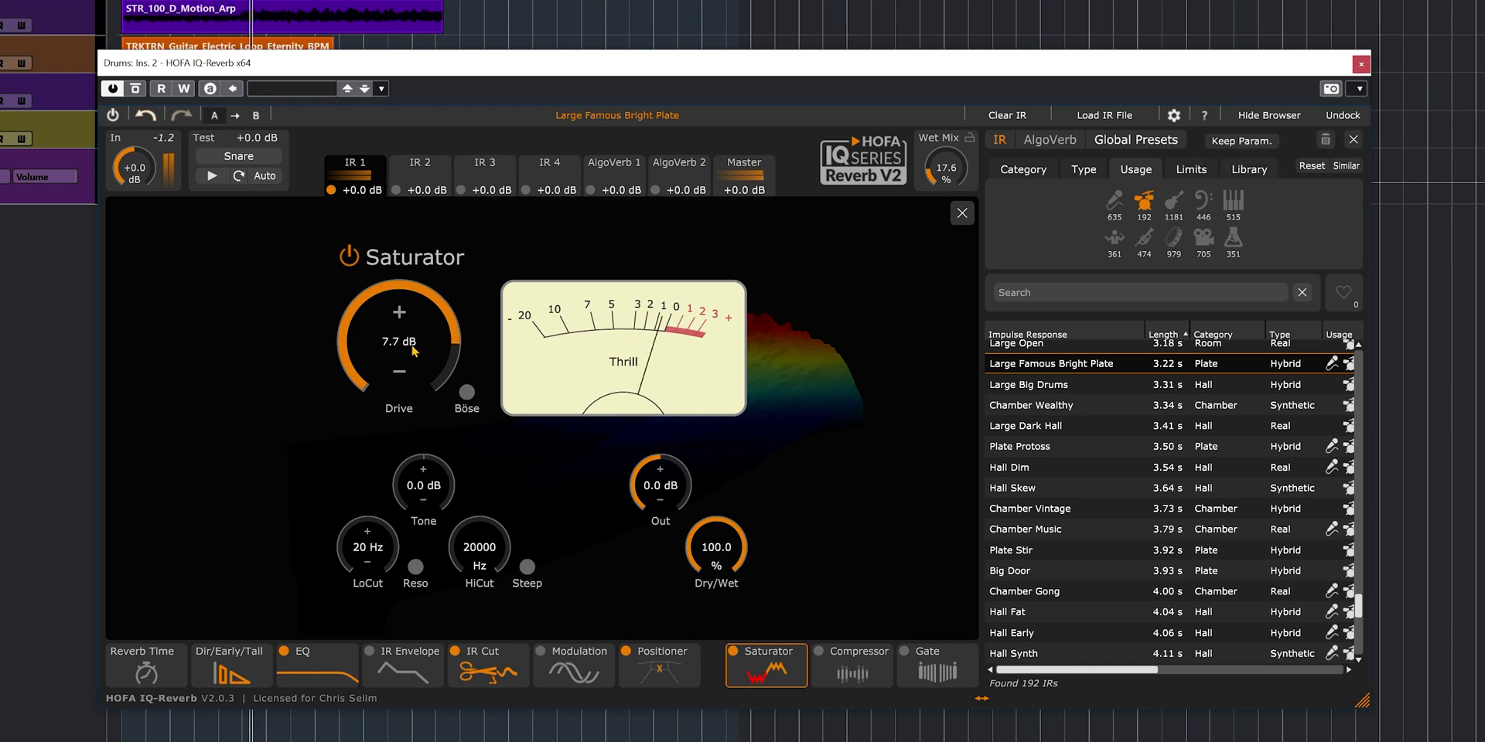
click(733, 653)
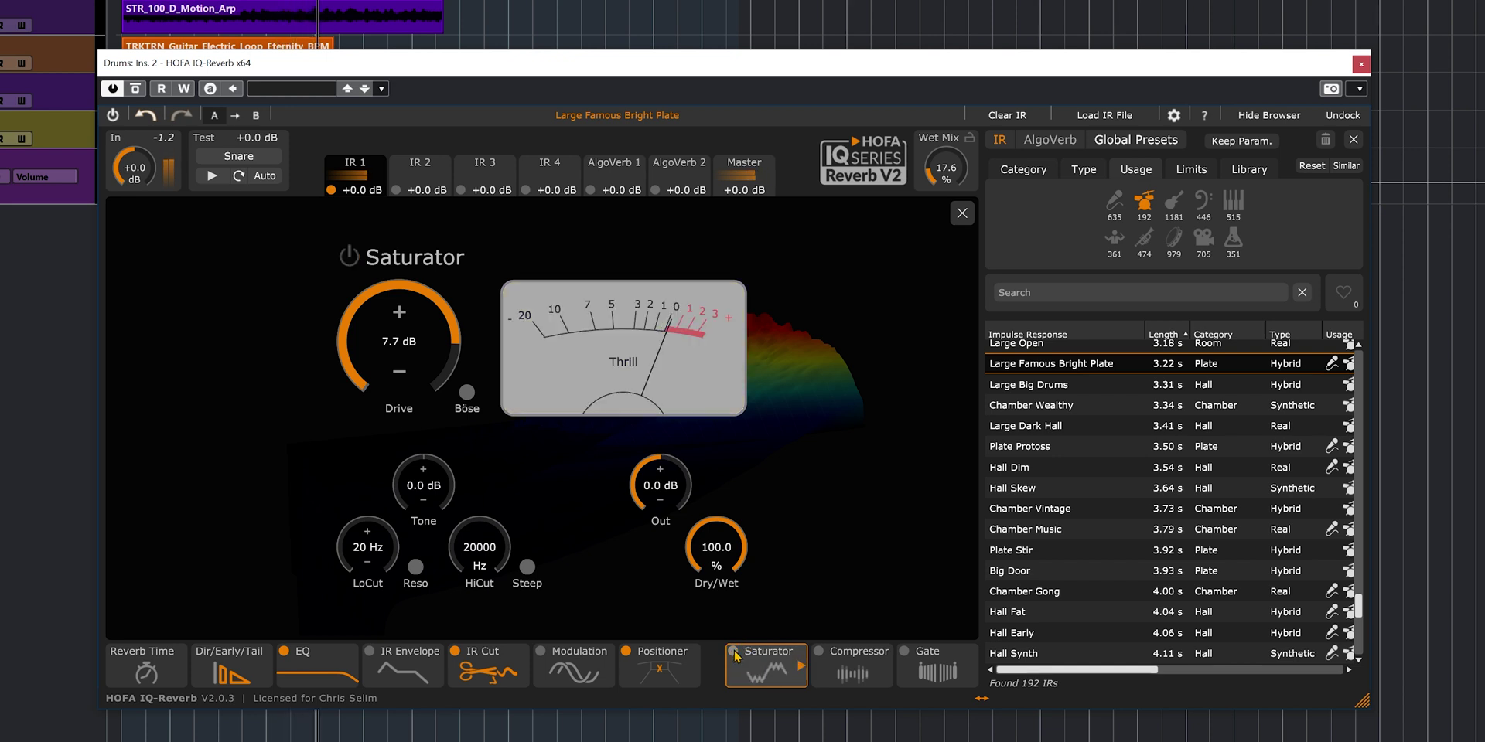
click(732, 653)
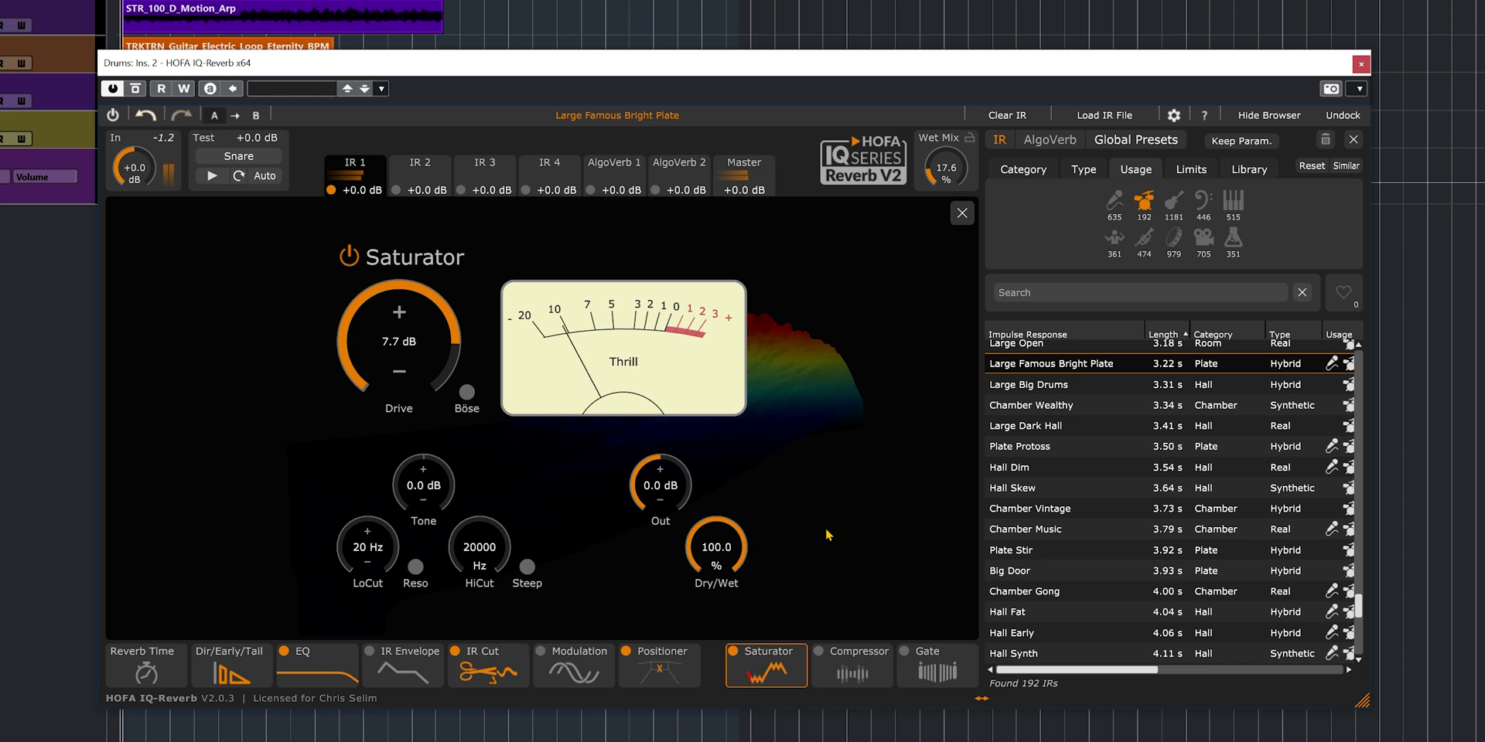
Show the Compressor module settings after glancing at the Gate module.
click(825, 651)
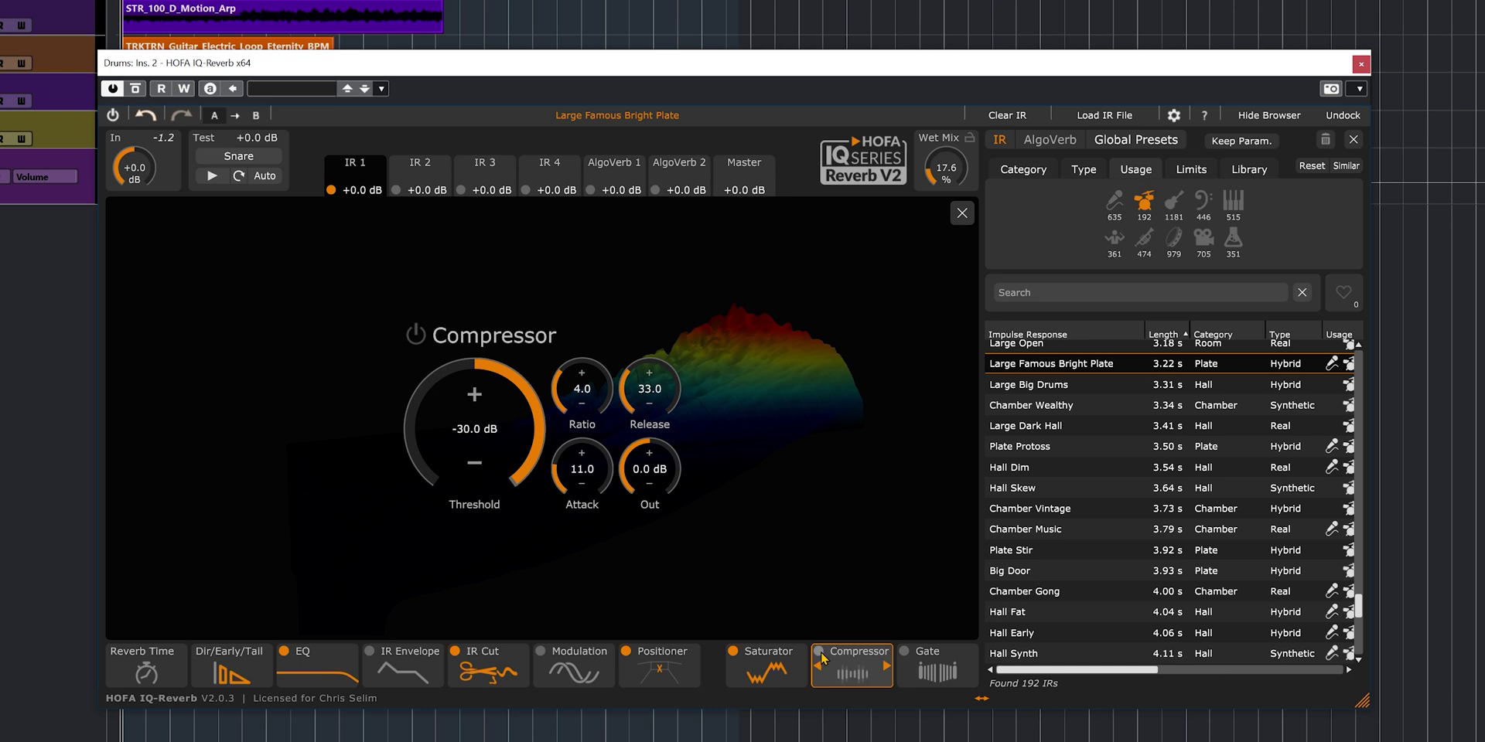
click(938, 685)
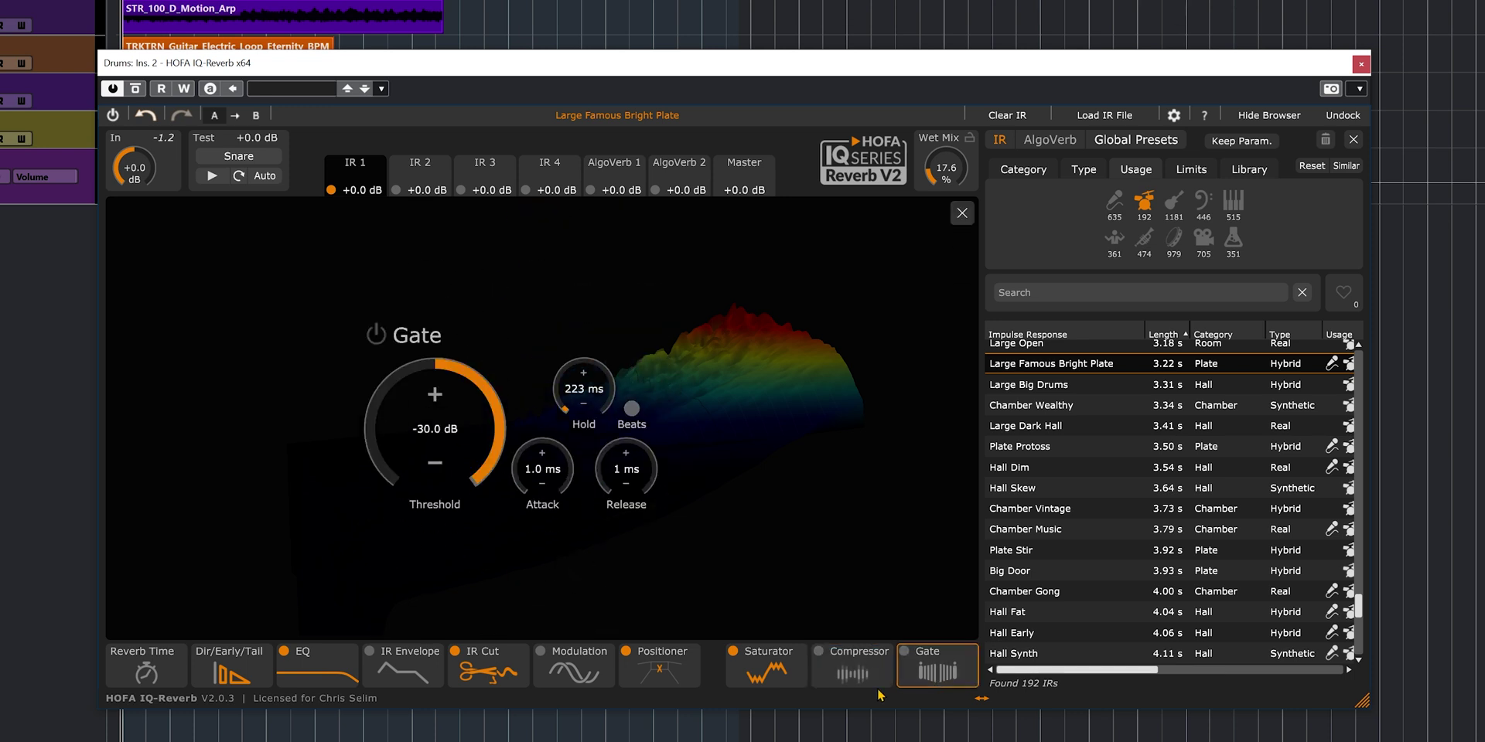
click(870, 674)
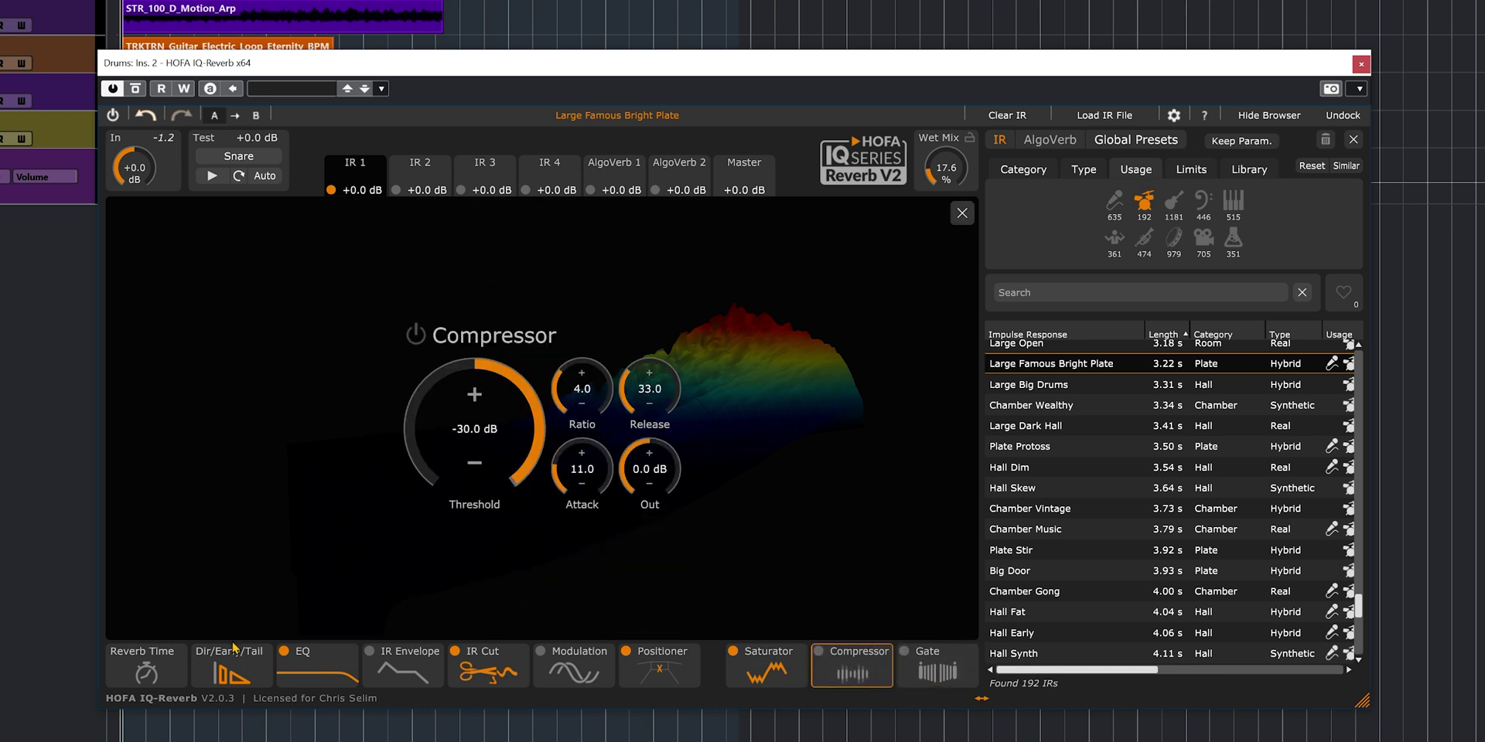
Stretch IR 1's reverb time to 99.1% and load Ambi Big Stereo into IR 2.
click(146, 667)
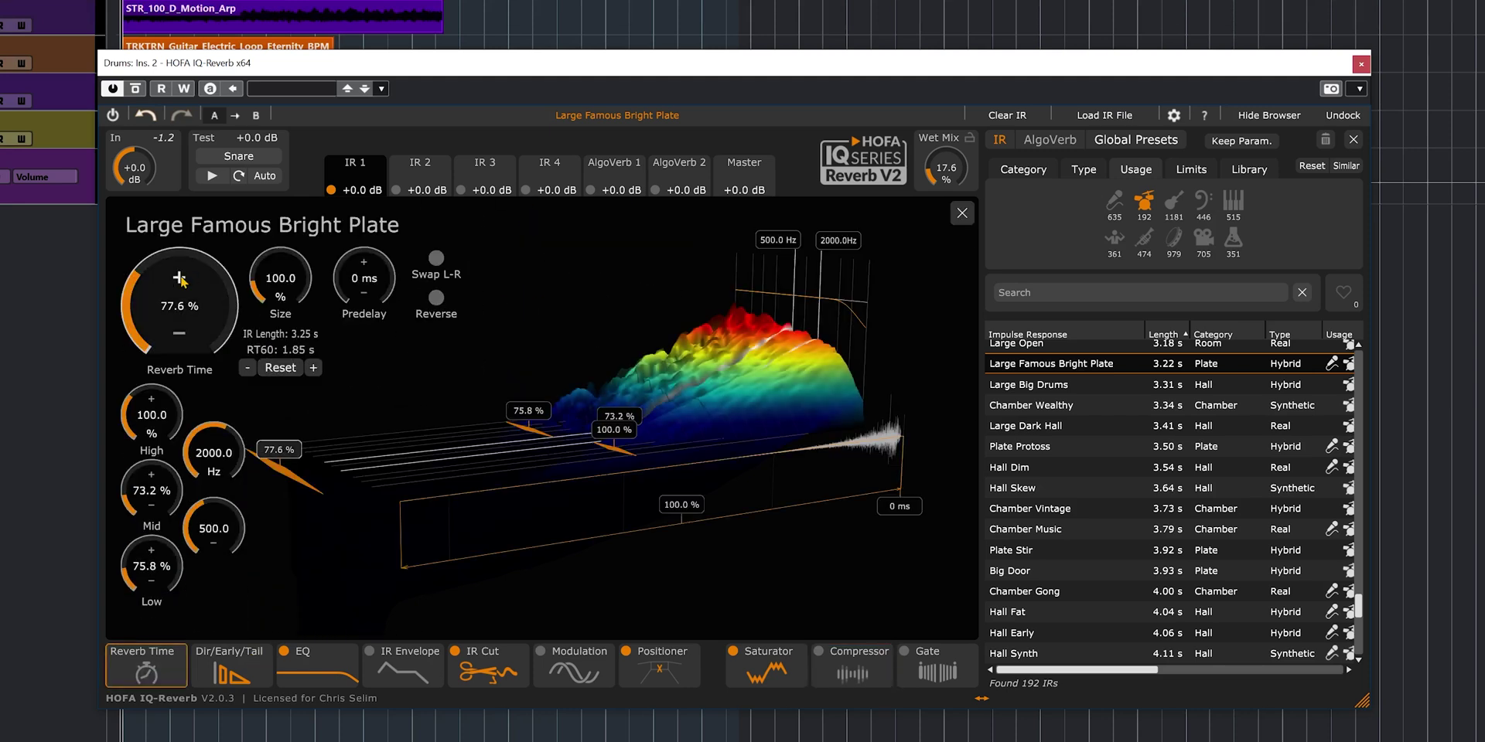
scroll(171, 282, up, 10)
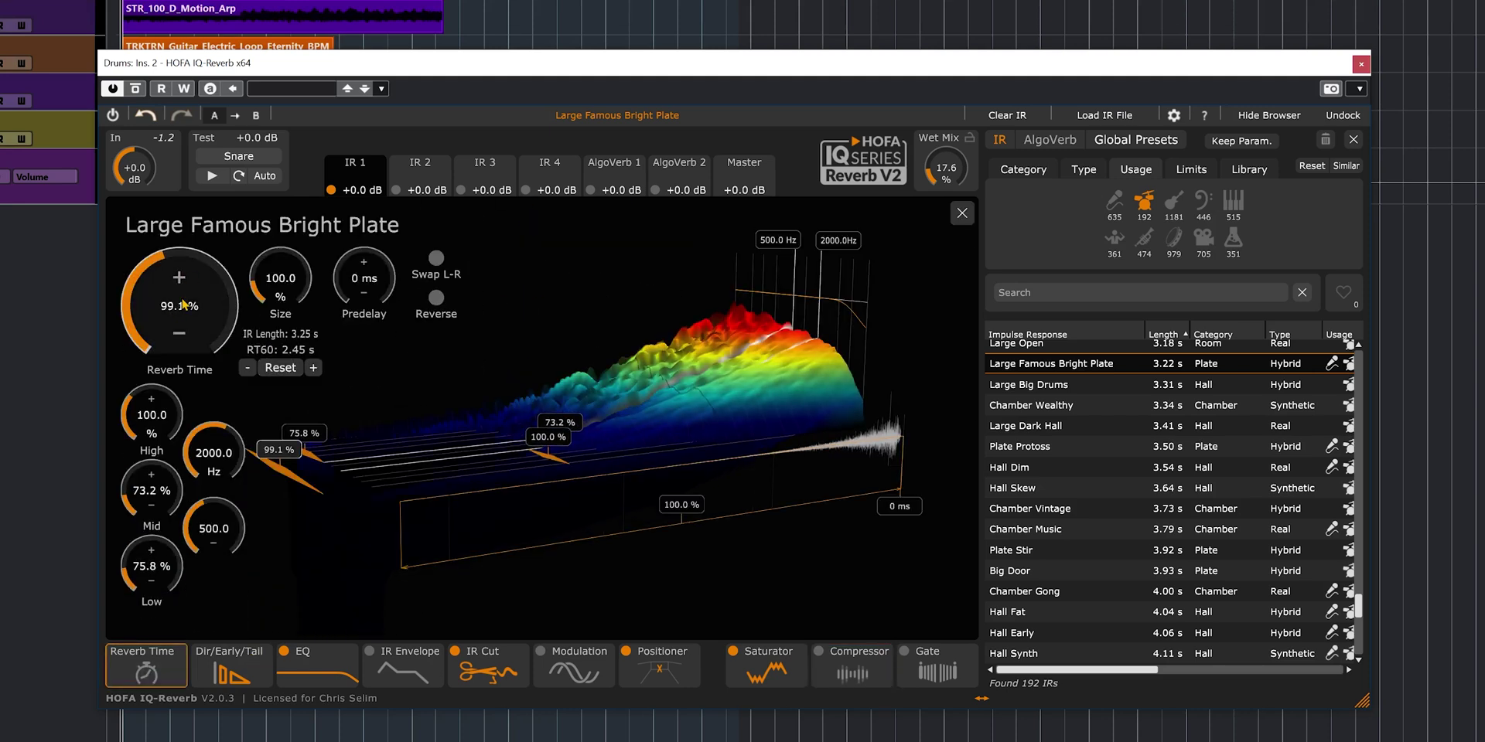
click(423, 185)
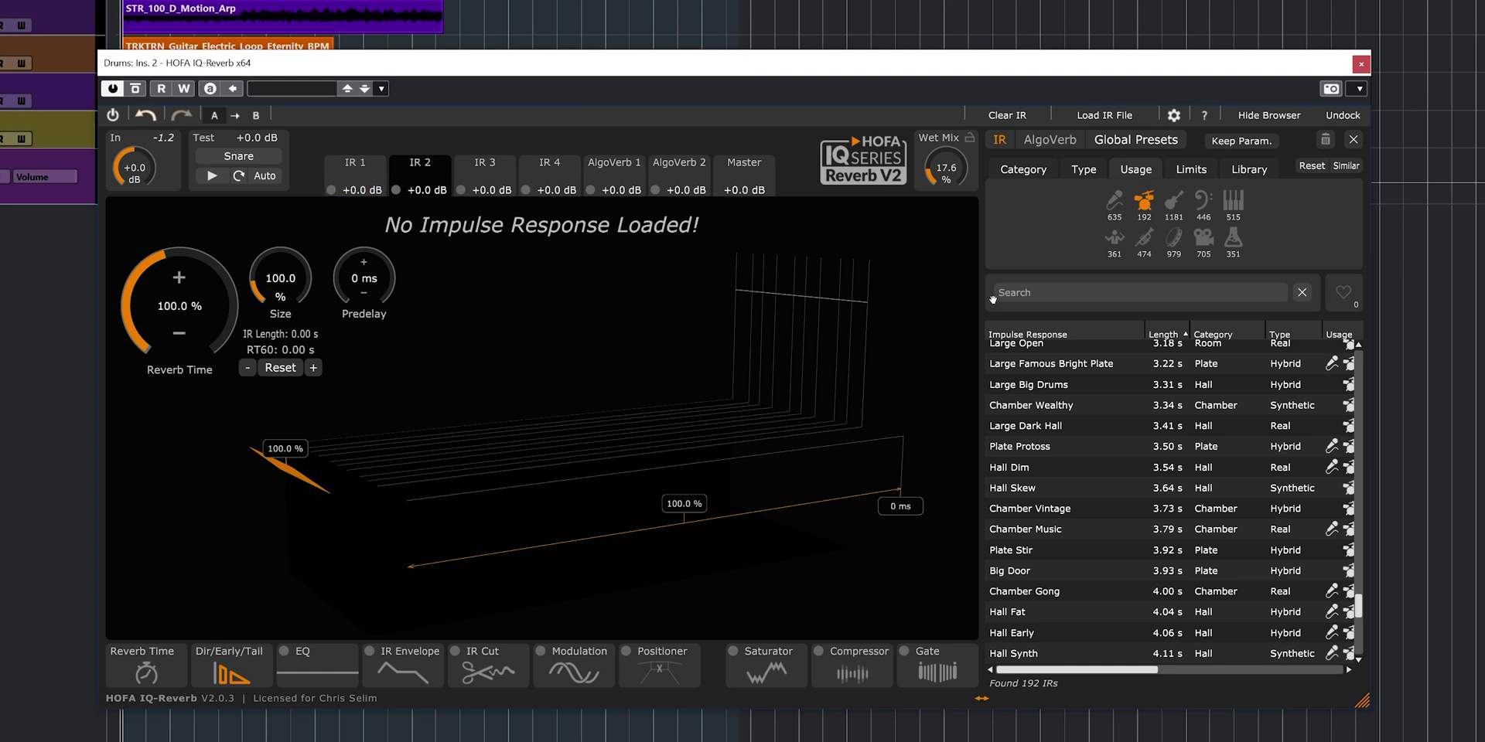
scroll(1148, 512, up, 15)
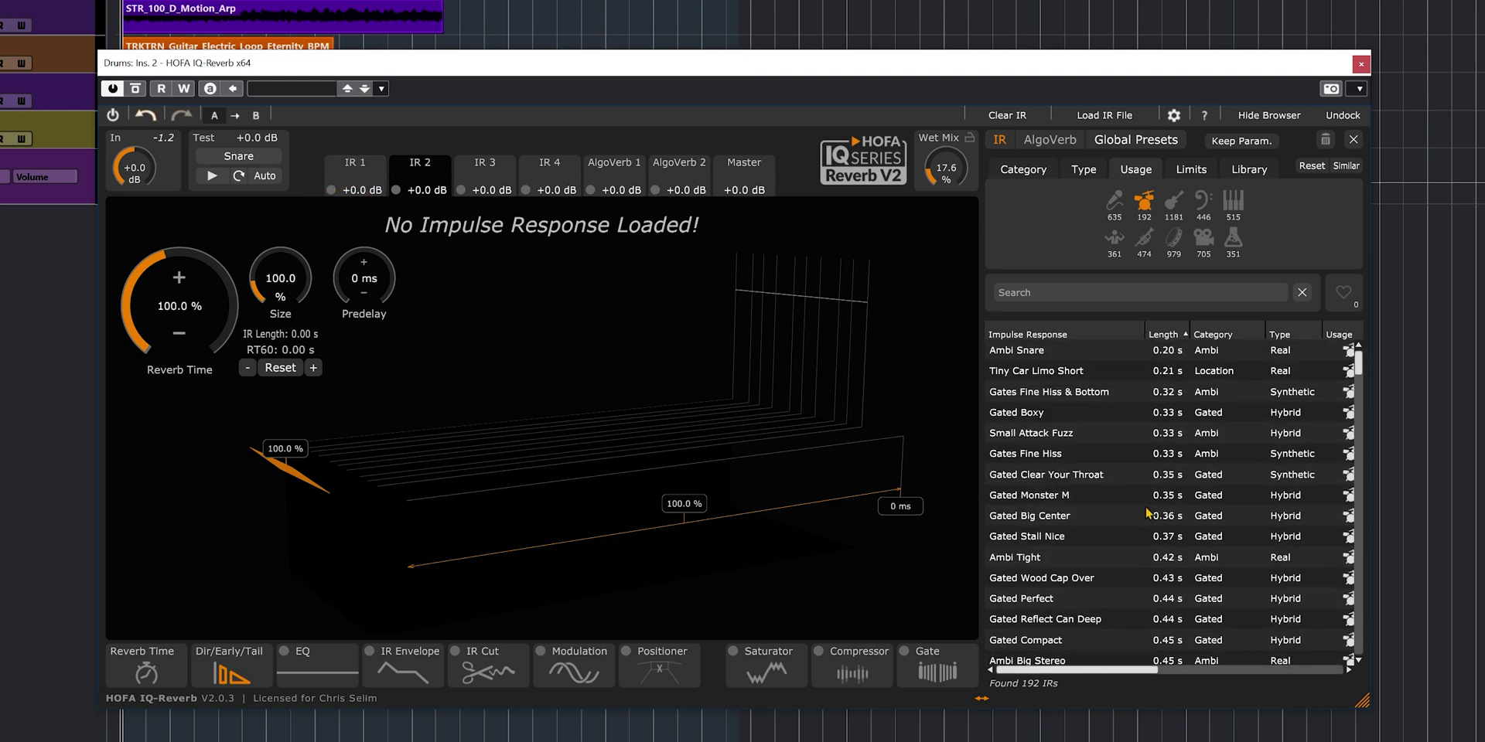
scroll(1148, 512, down, 5)
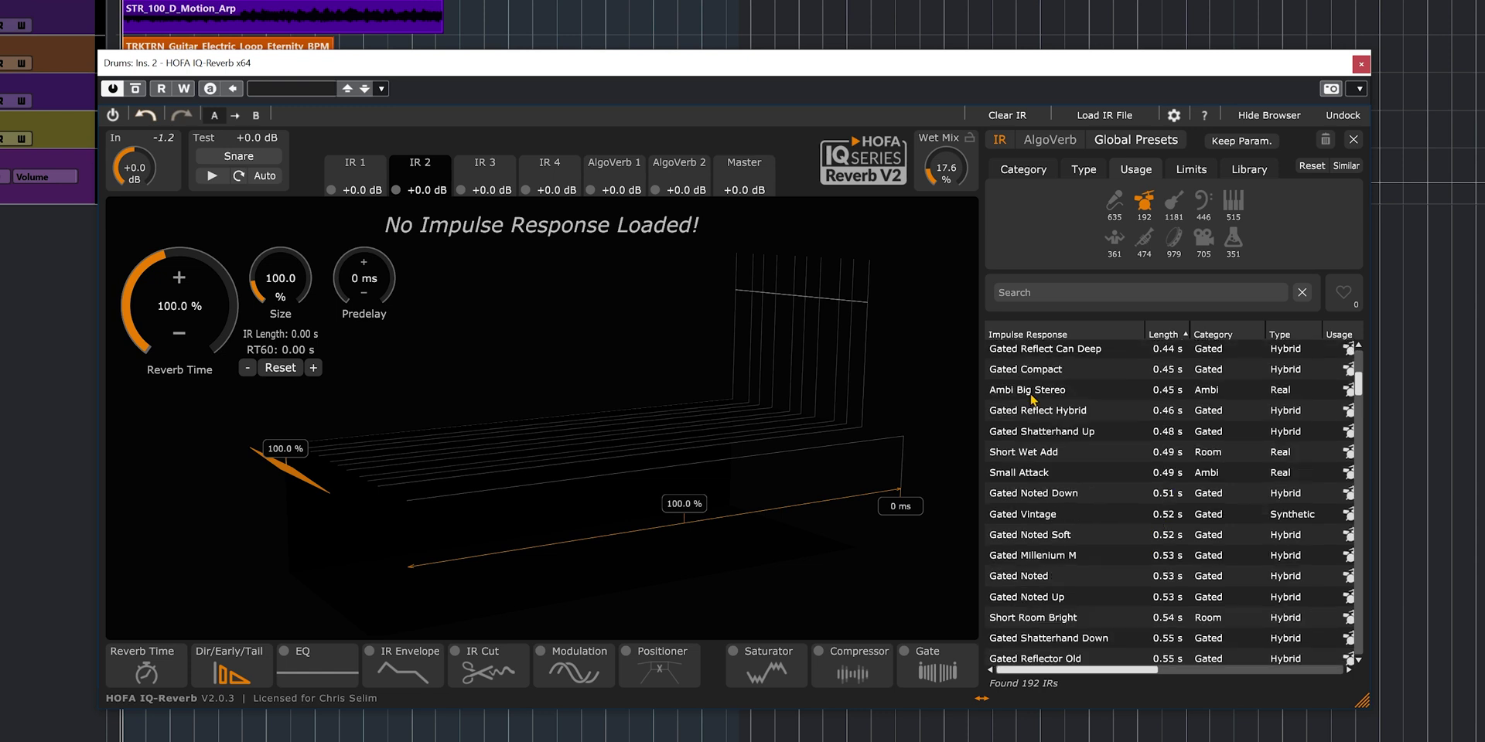
click(1031, 389)
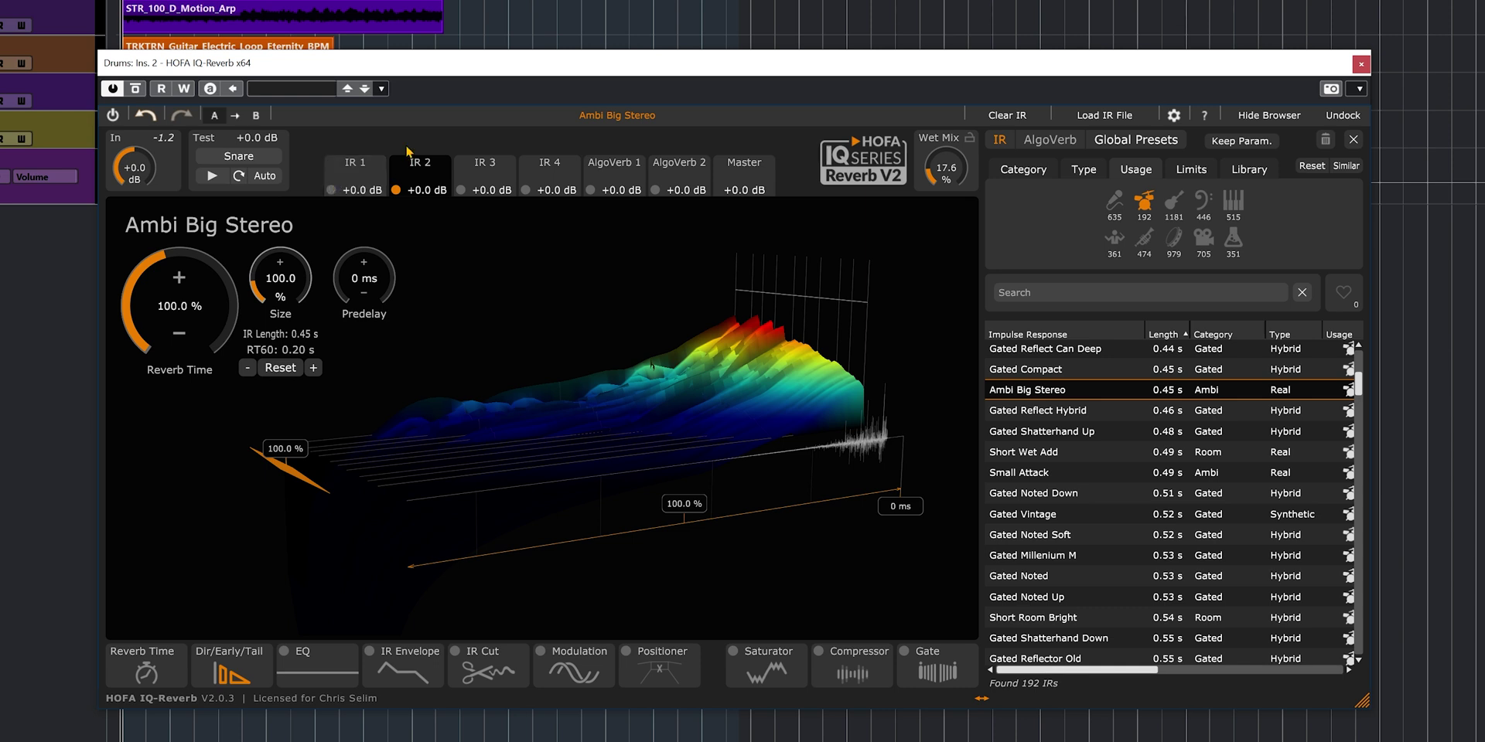
Play back the track and set the wet mix to 33.6%.
key(space)
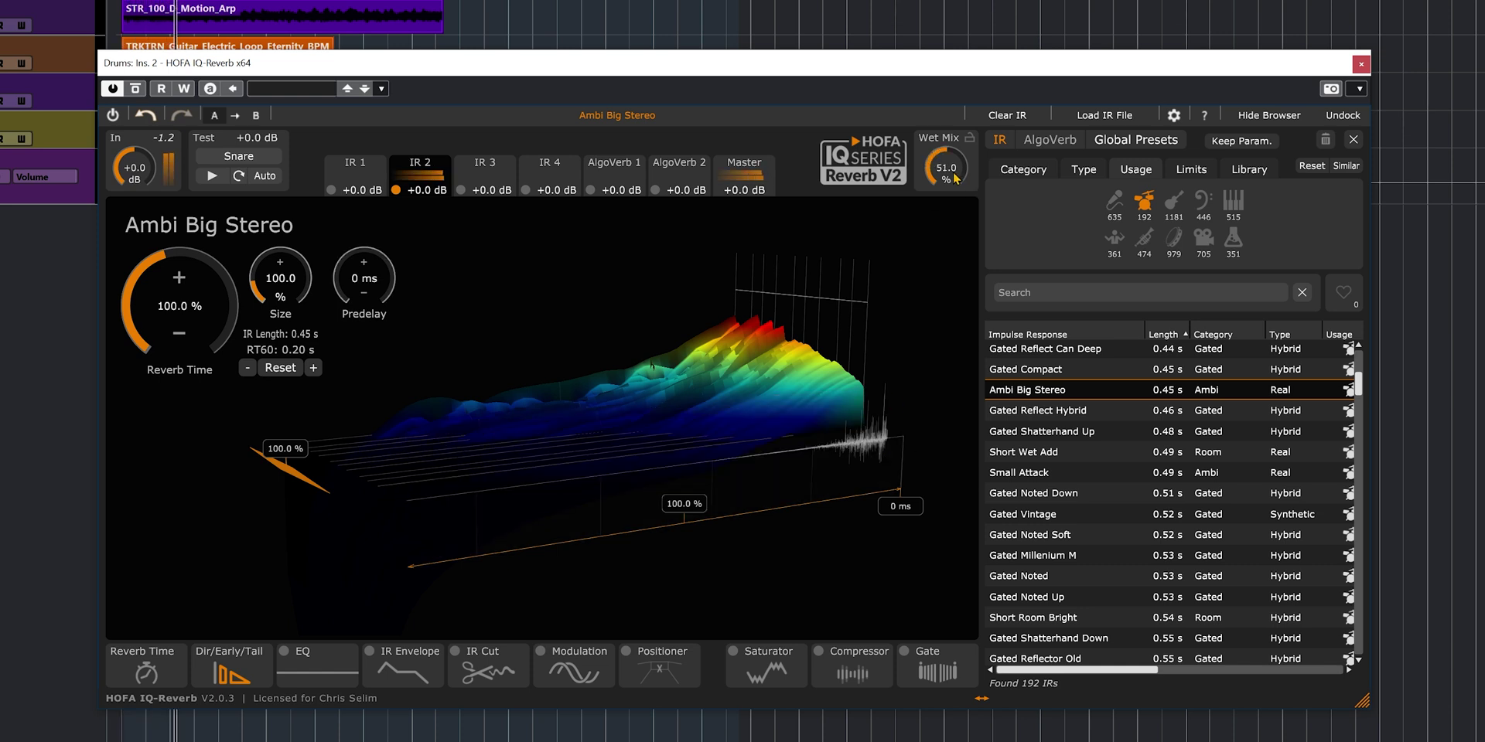
scroll(956, 179, up, 5)
scroll(956, 179, down, 2)
scroll(954, 178, down, 1)
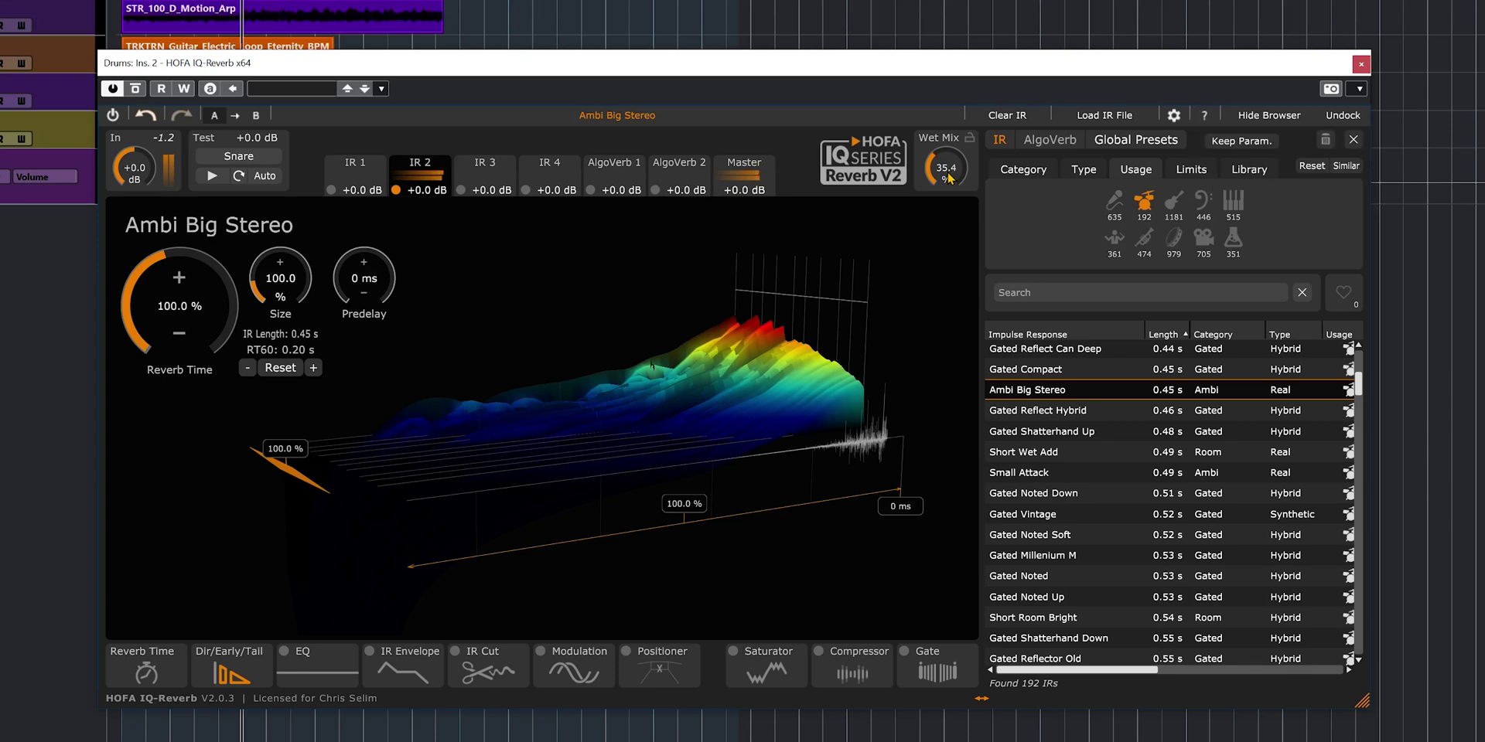
scroll(950, 179, down, 1)
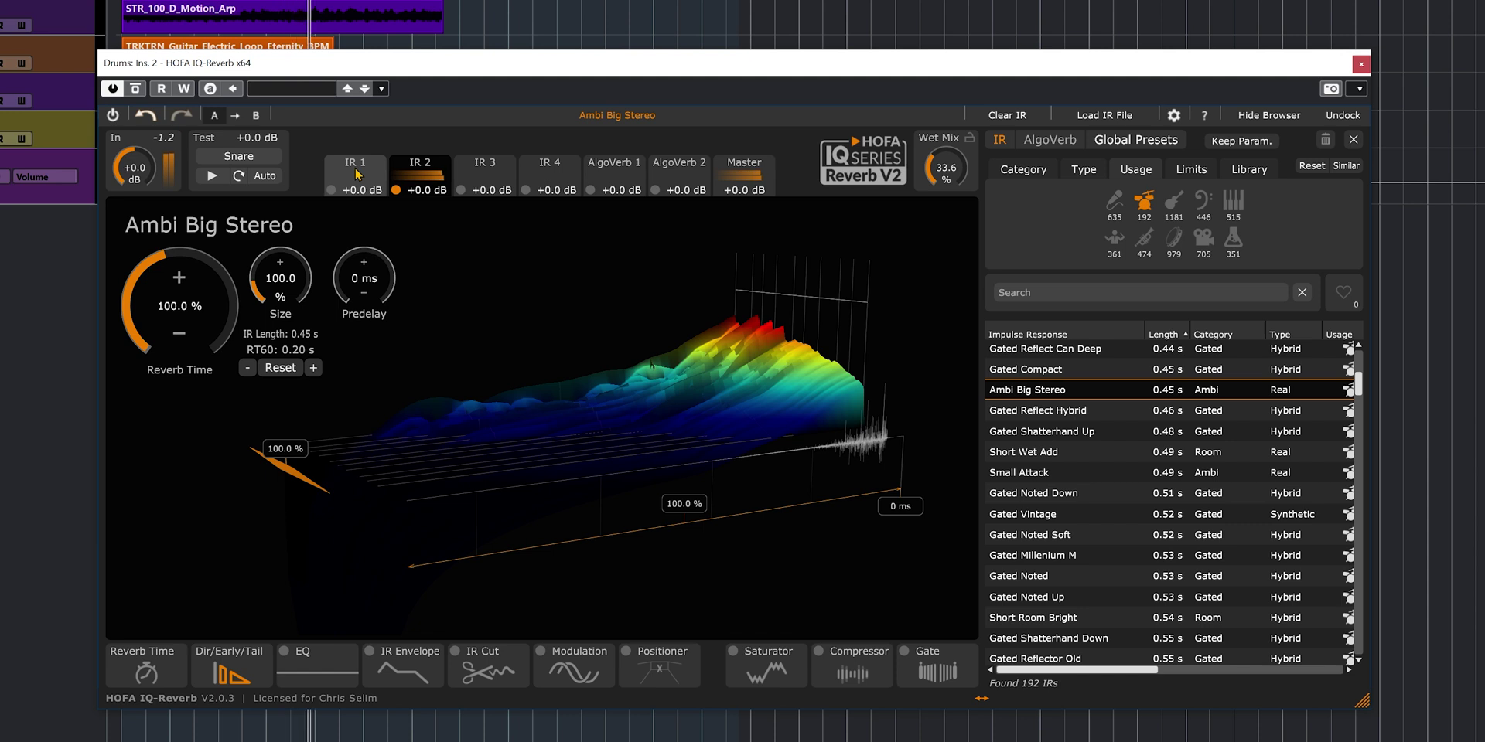
click(744, 184)
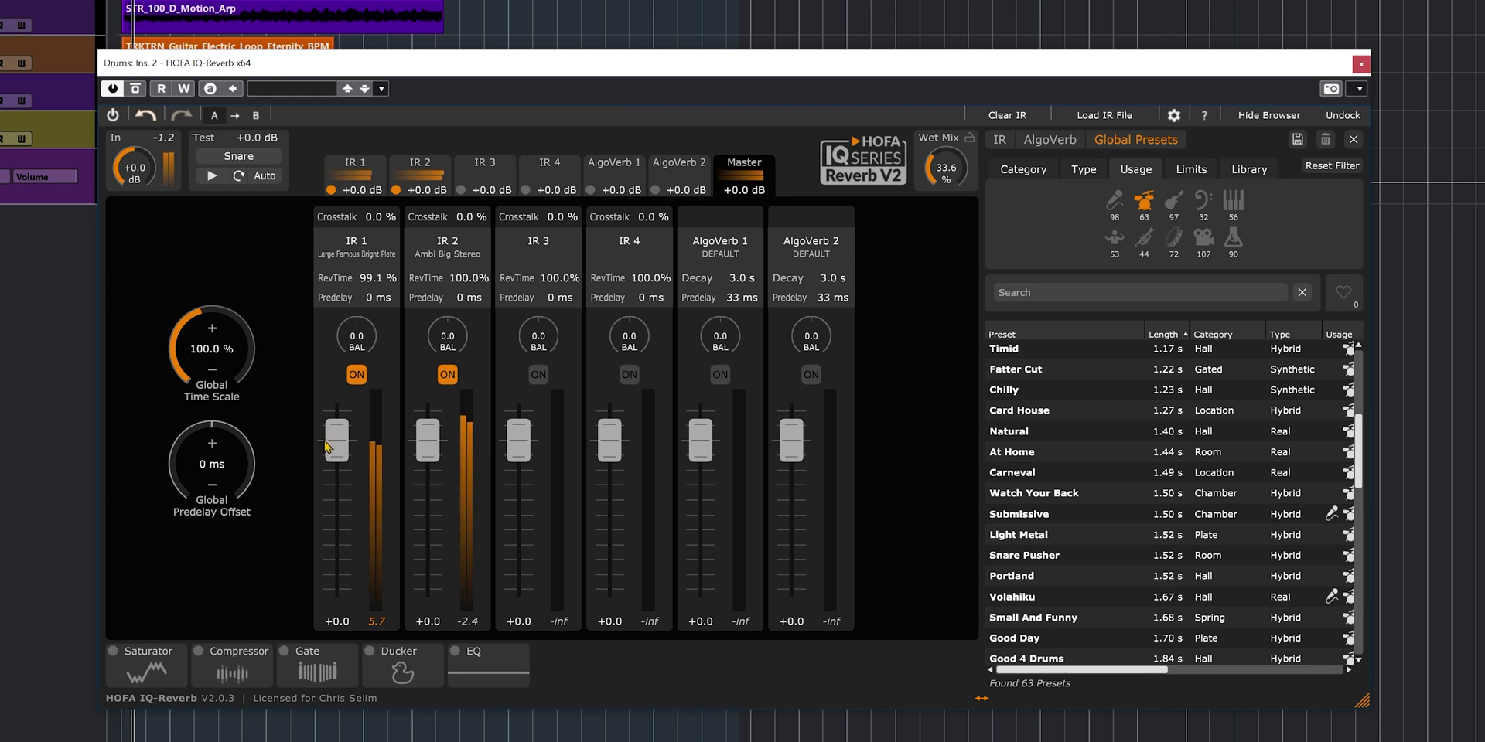
Pull the IR 1 fader all the way down, then back up to -14.1 dB.
drag(327, 441, 335, 591)
scroll(331, 546, up, 6)
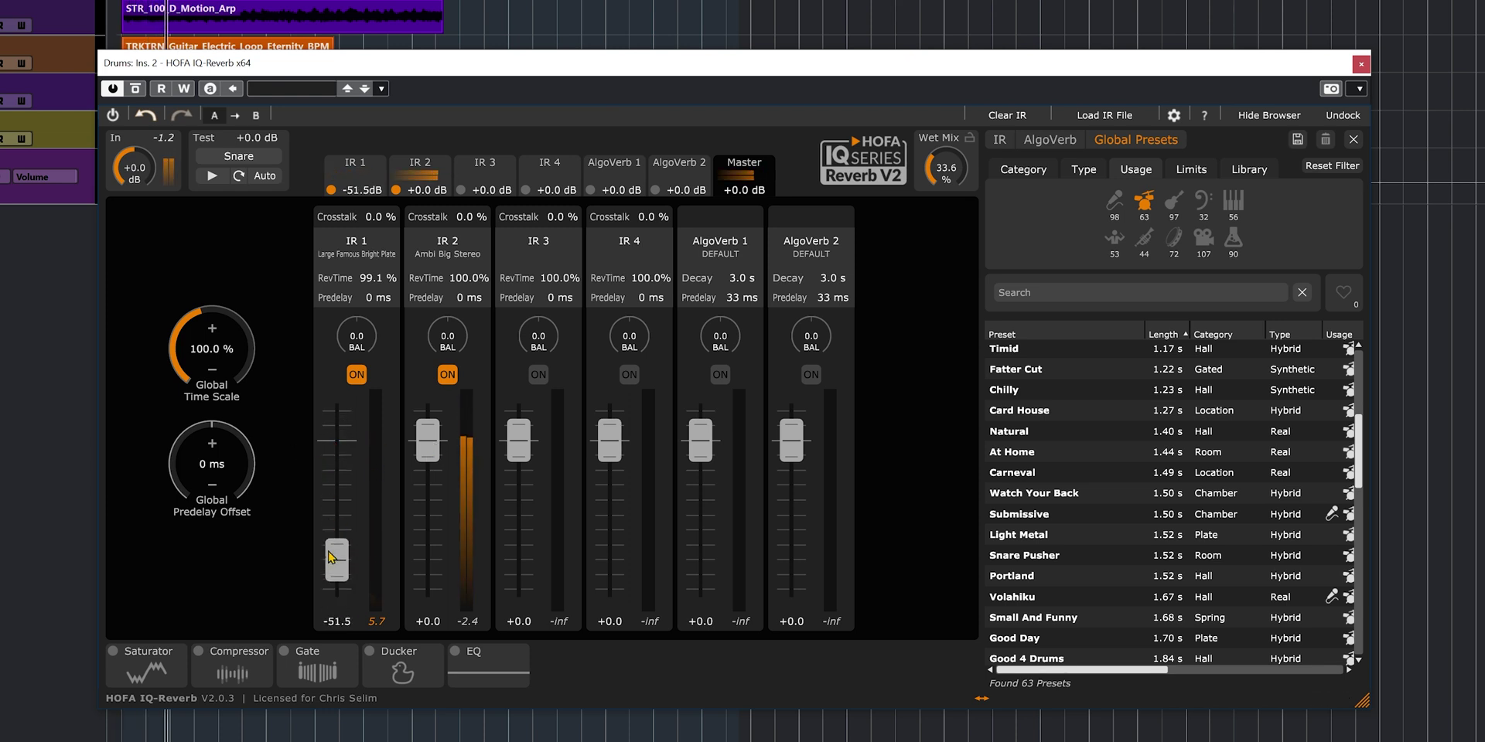
drag(345, 502, 345, 493)
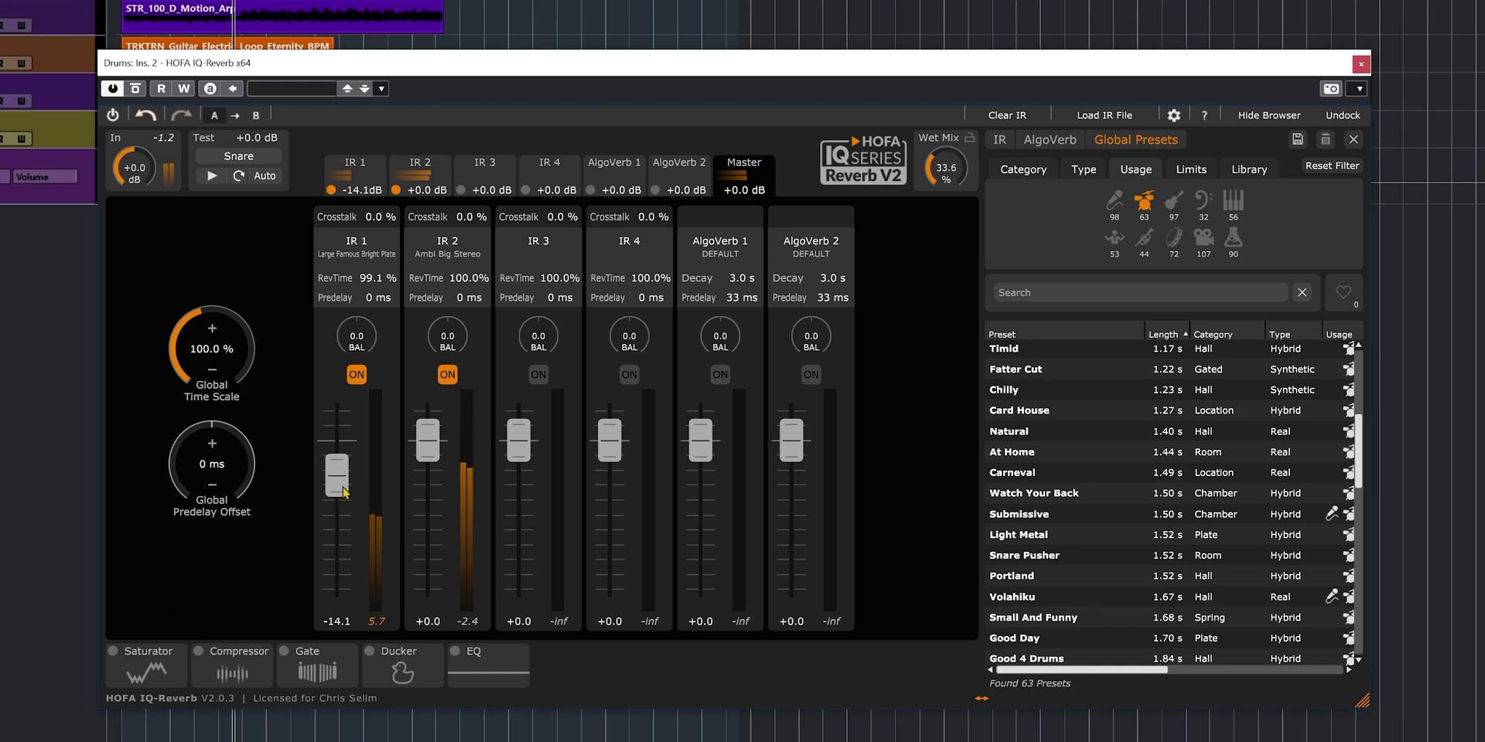
scroll(345, 494, down, 2)
scroll(345, 477, up, 2)
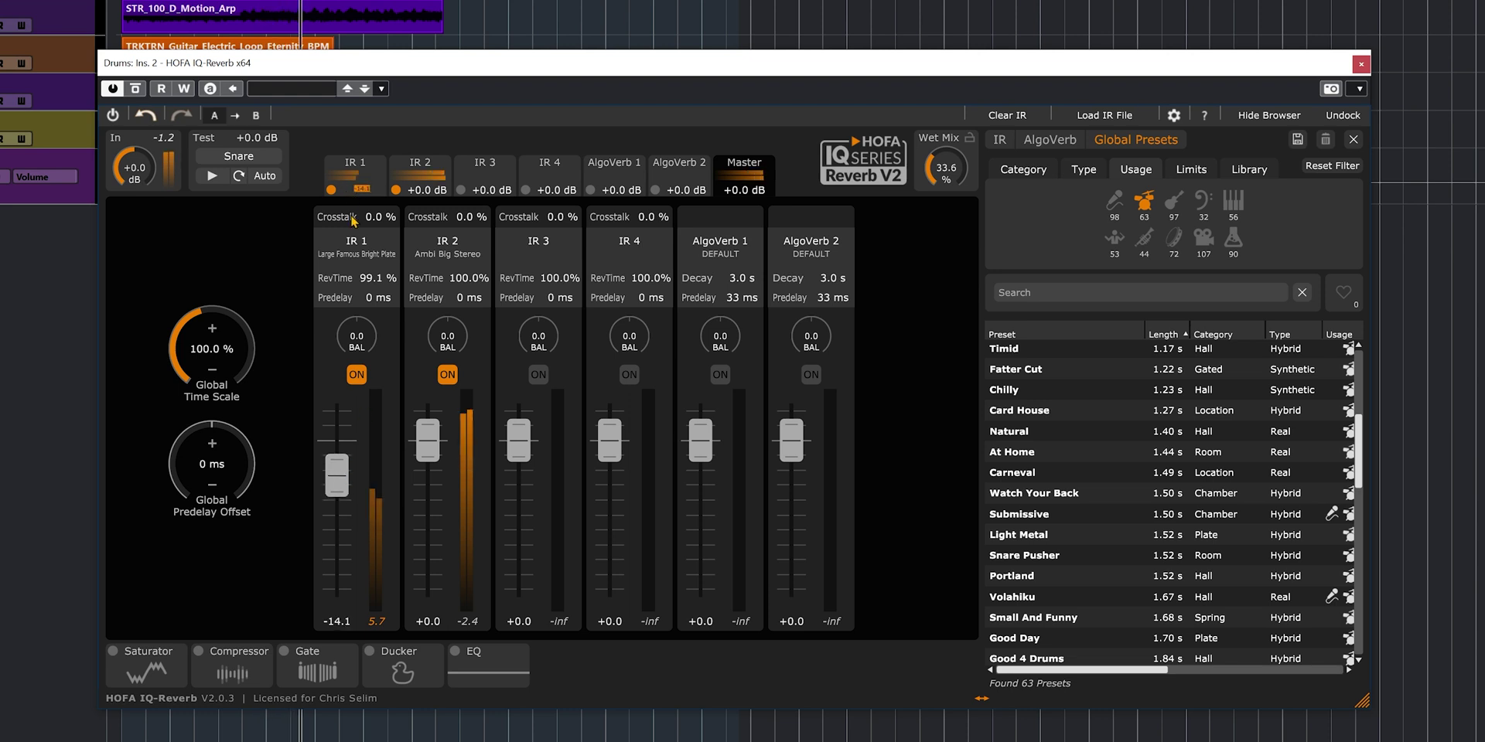
Set IR 1's reverb time to 77.7% and raise its level to -10.7 dB.
click(355, 164)
click(229, 667)
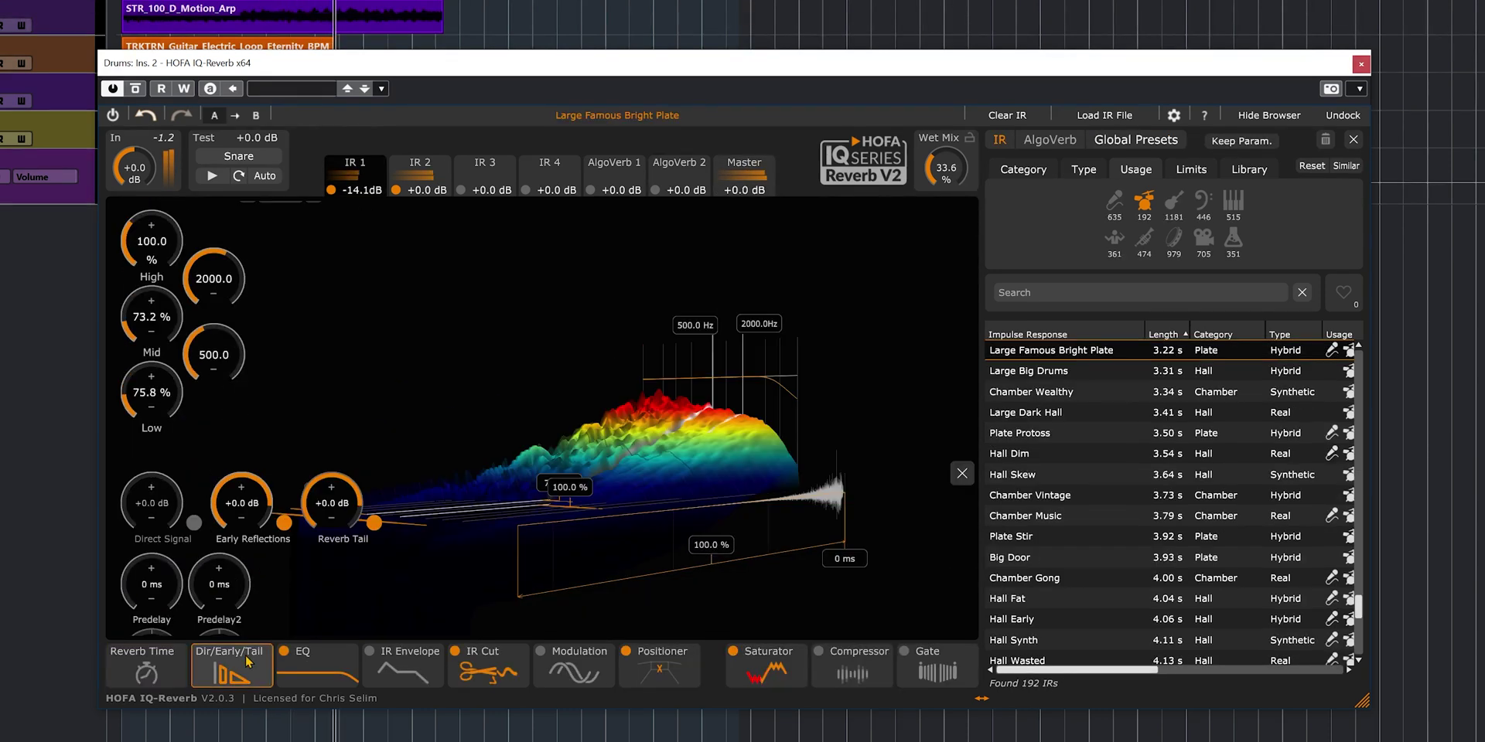
click(150, 658)
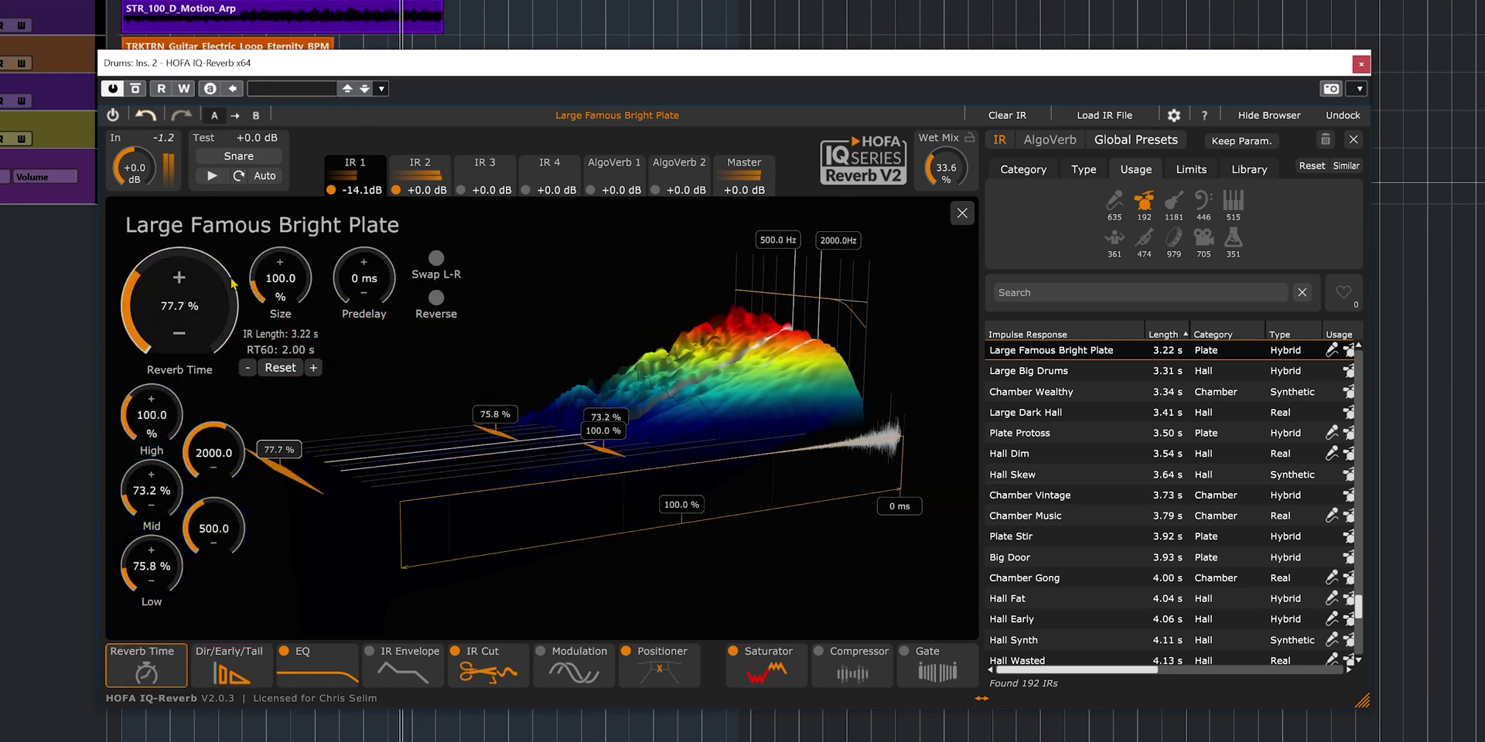
click(963, 213)
drag(348, 477, 352, 468)
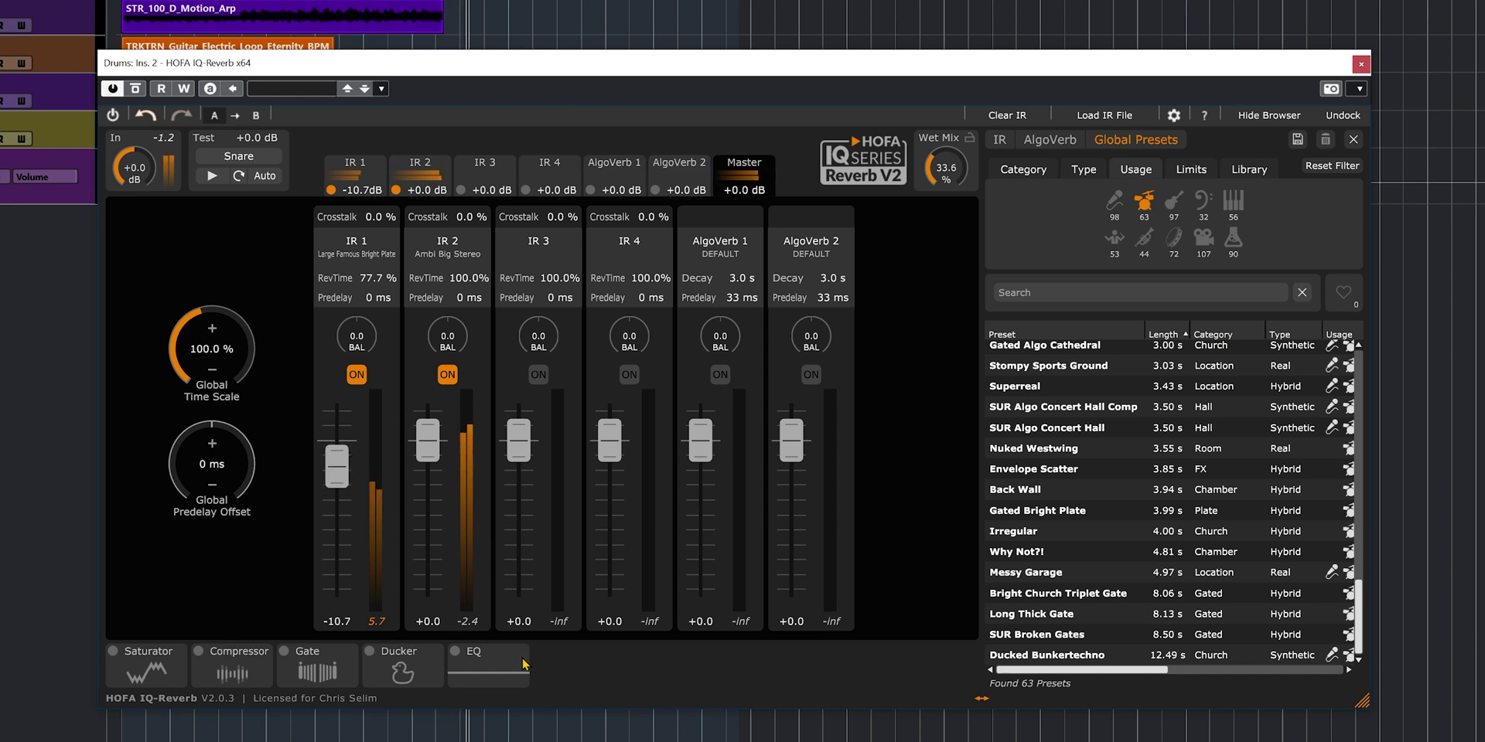
click(447, 241)
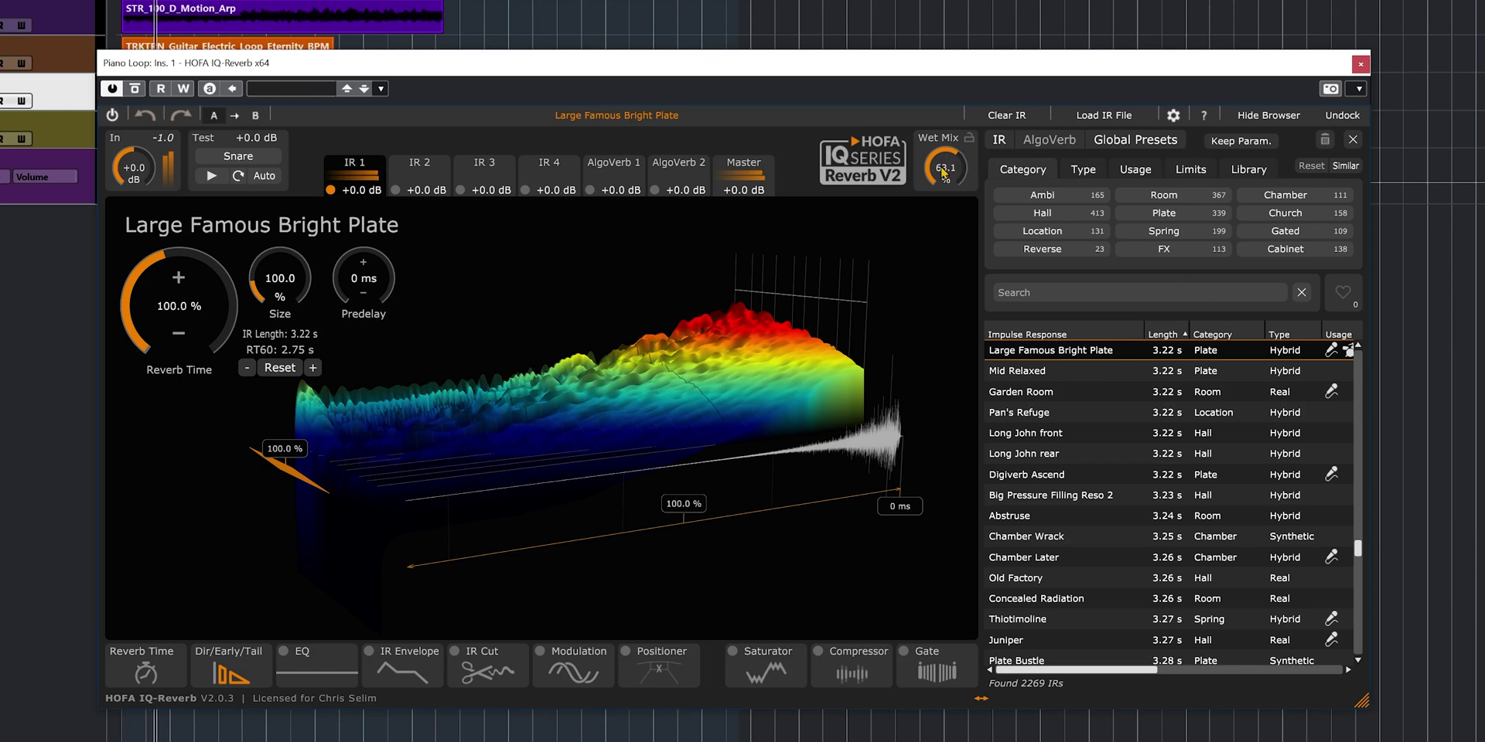
Lower the piano reverb's wet mix to 29.7% and filter the IR browser to the 515 piano-usage responses.
drag(946, 162, 945, 172)
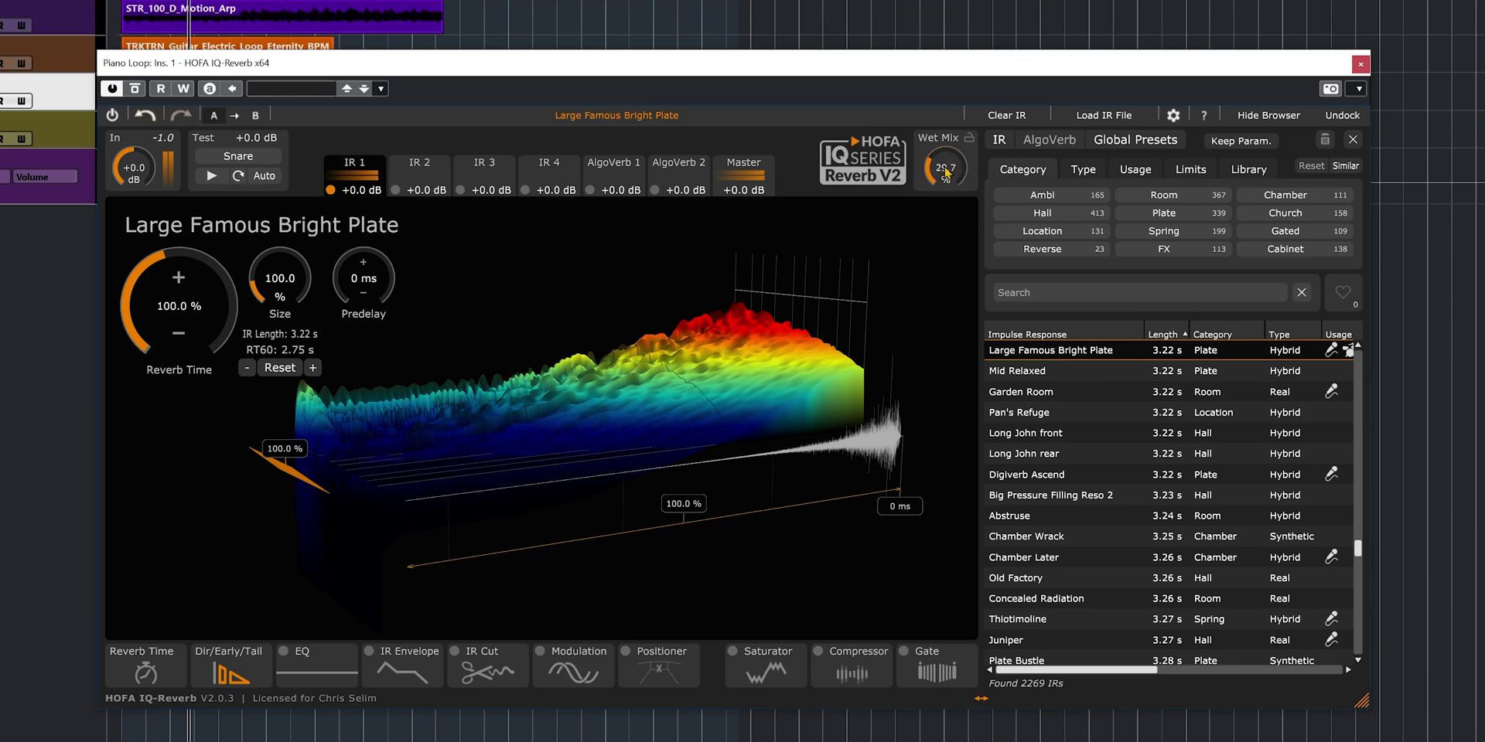
scroll(1152, 516, up, 6)
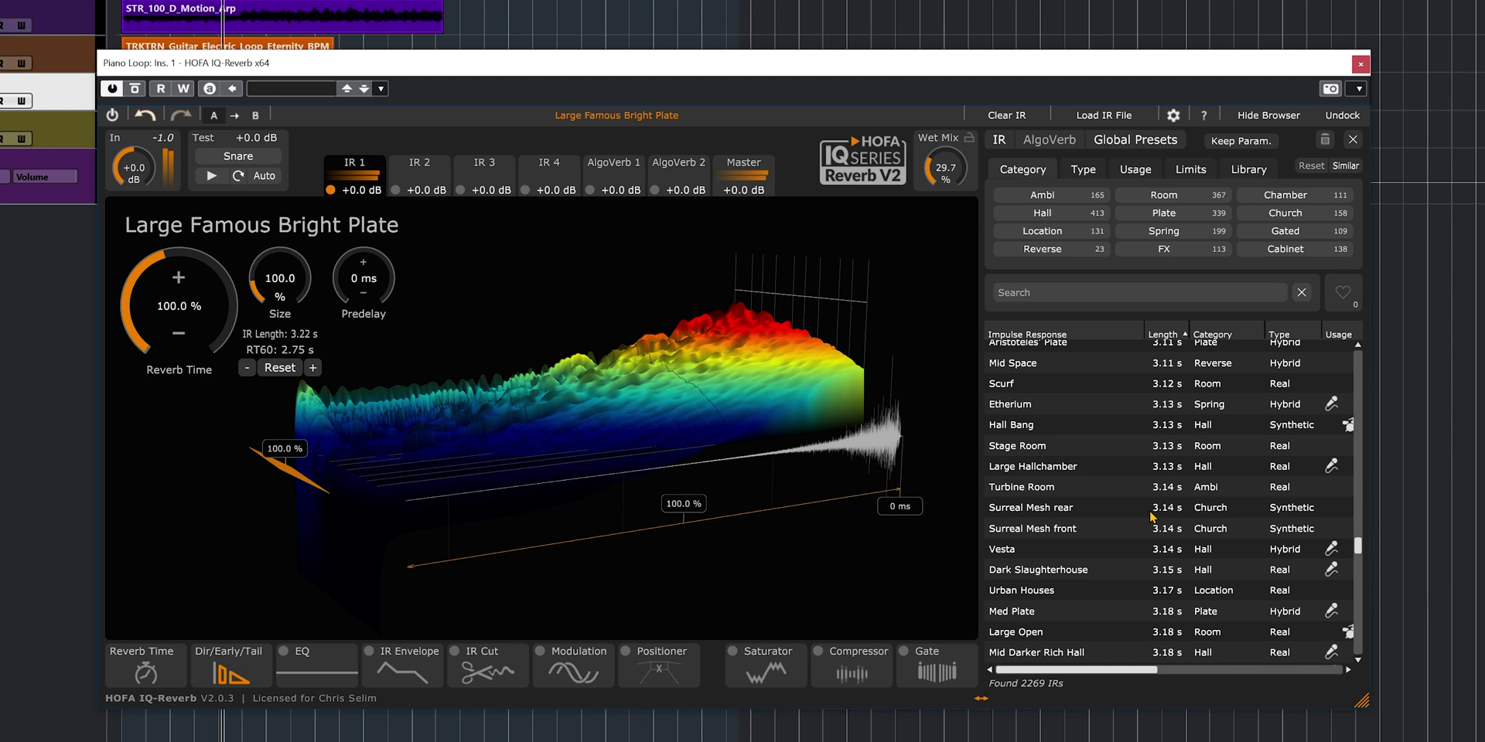
click(1135, 170)
click(1238, 206)
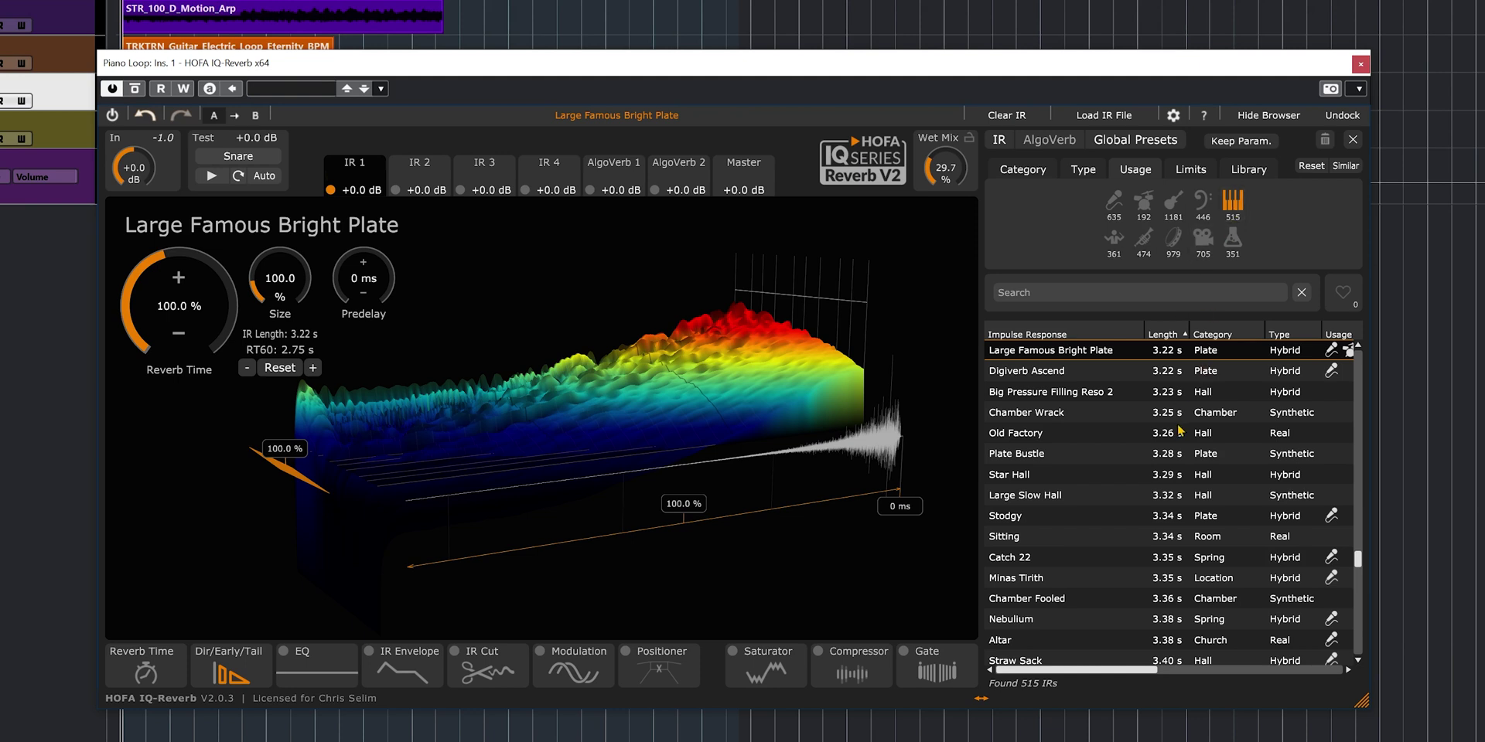
Load the Dome church impulse response (9.27 s, RT60 7.50 s) into IR 1.
scroll(1062, 487, down, 10)
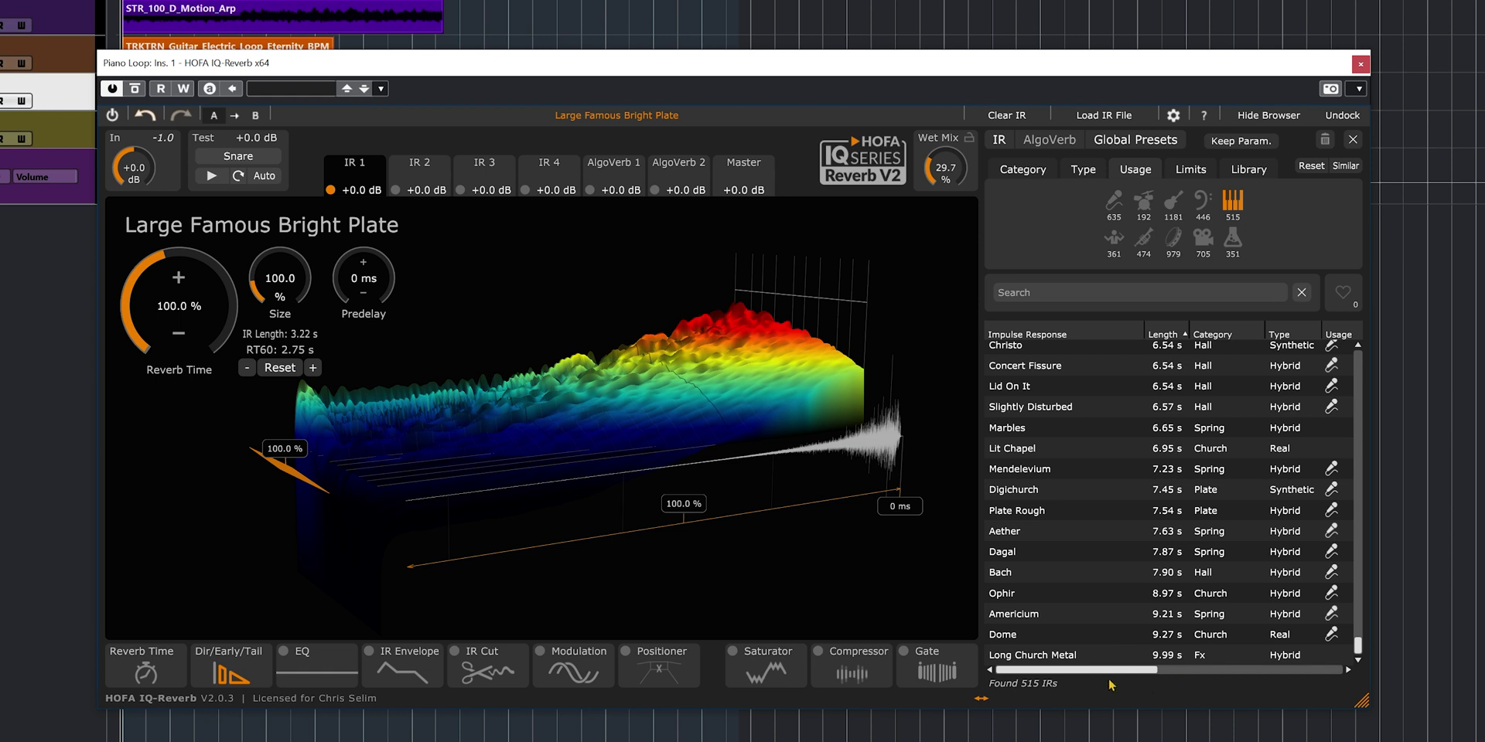
click(1219, 639)
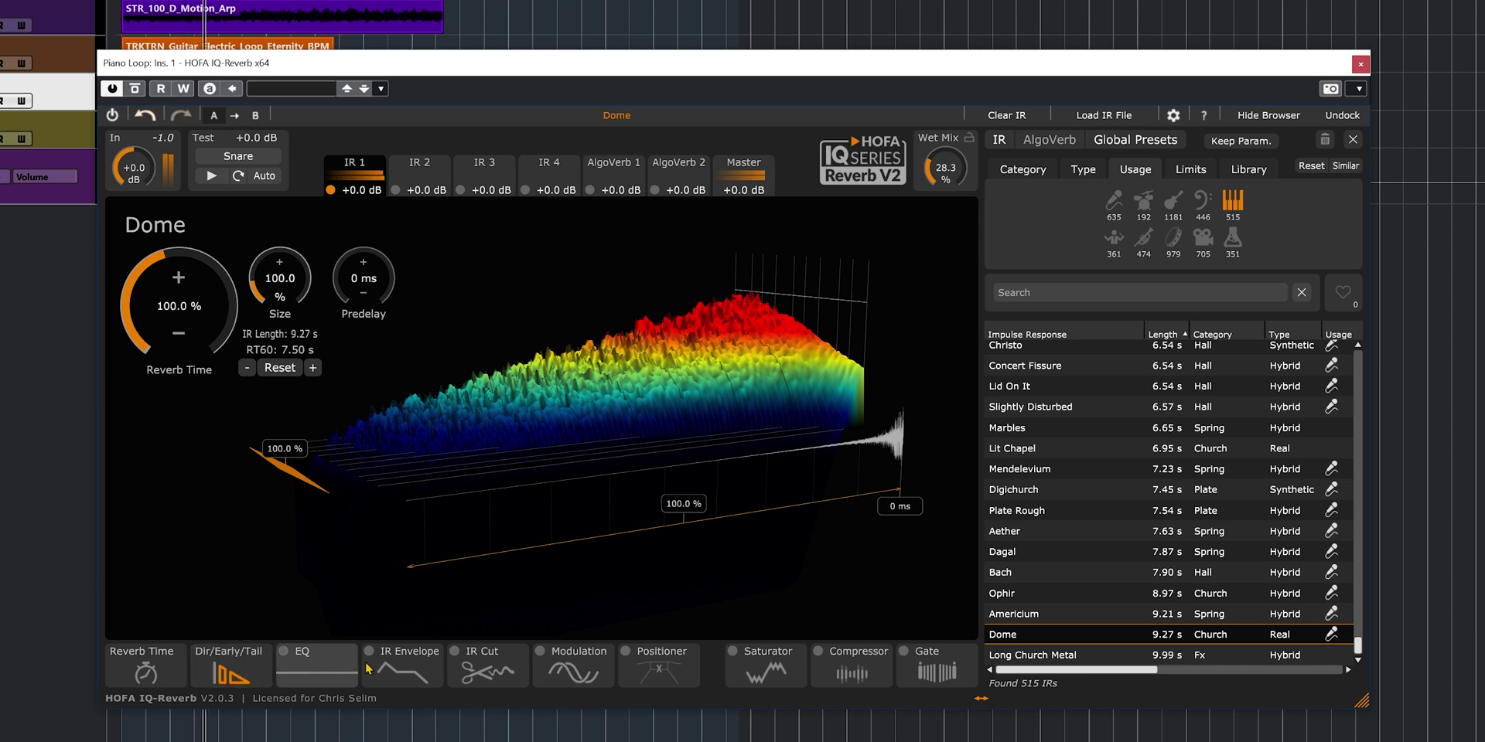
Set the Dome reverb's modulation depth to 60.7% and rate to 3.0 Hz.
click(400, 667)
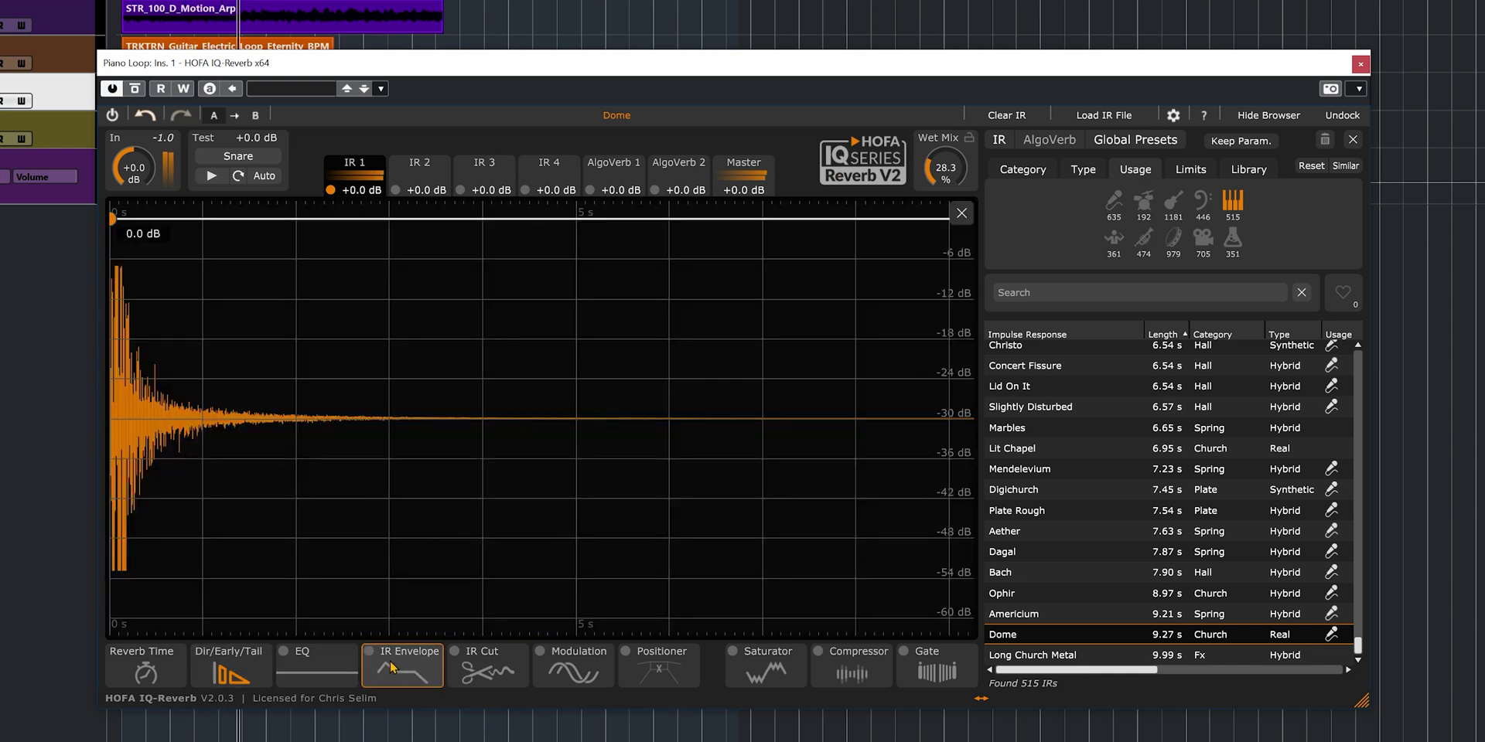
click(573, 667)
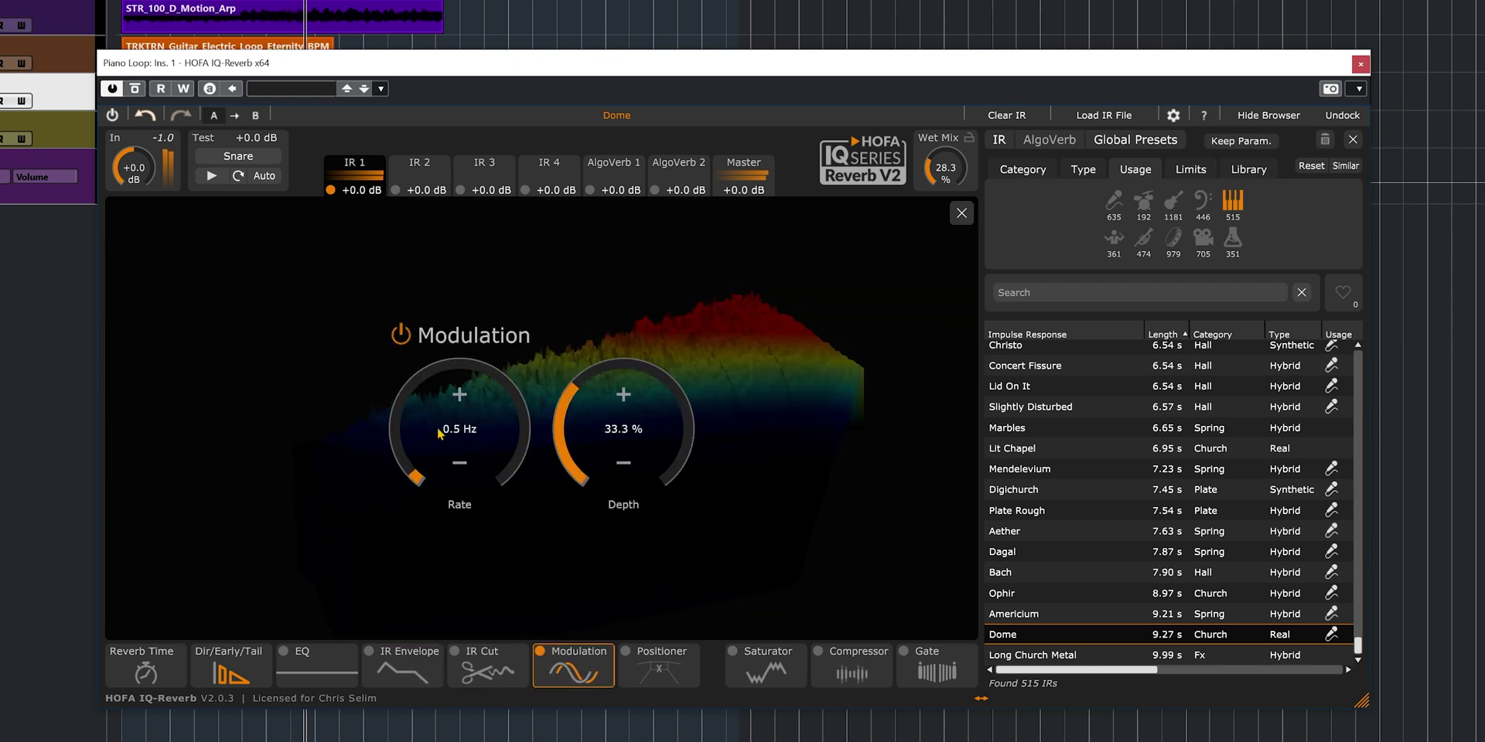
scroll(438, 433, up, 10)
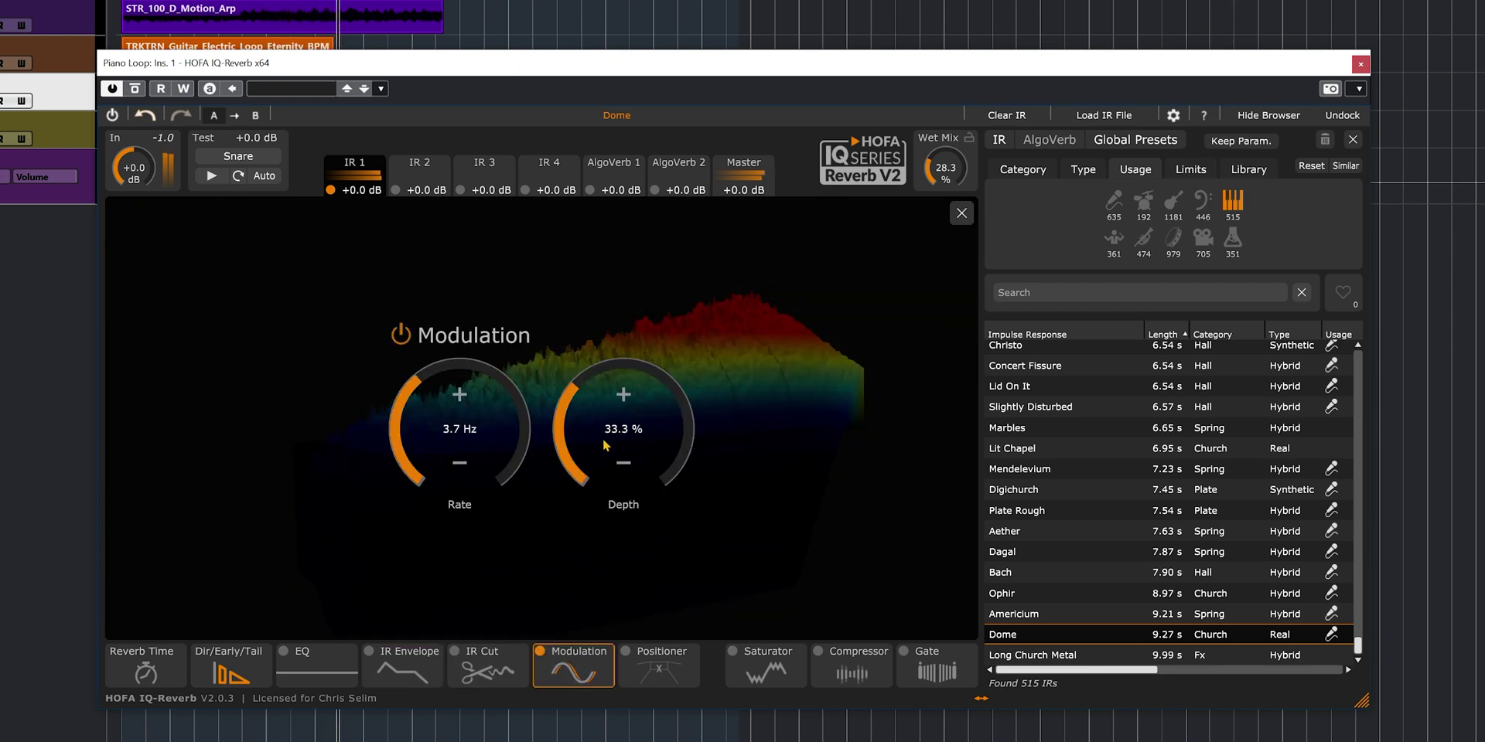
scroll(463, 433, up, 5)
scroll(463, 433, up, 9)
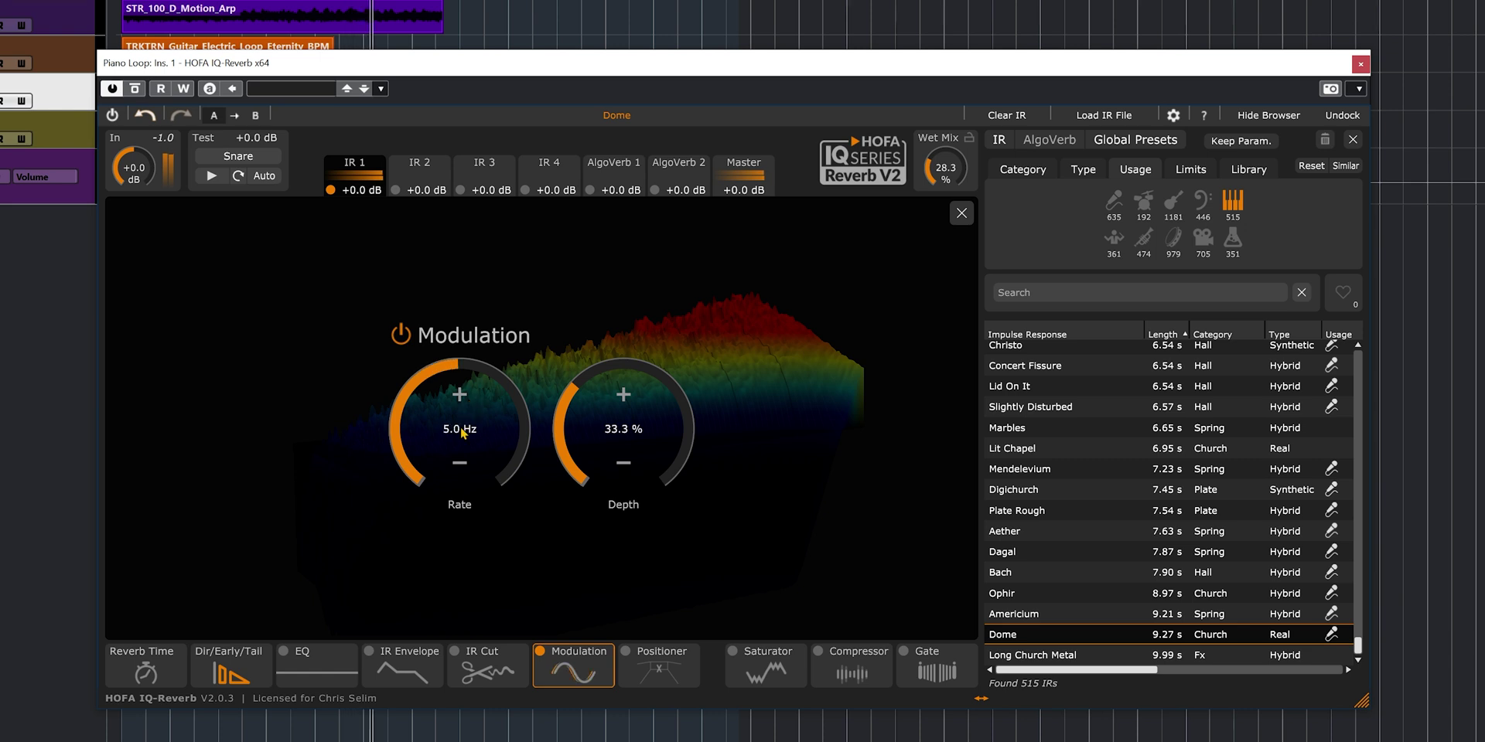
scroll(611, 435, up, 6)
scroll(611, 434, up, 8)
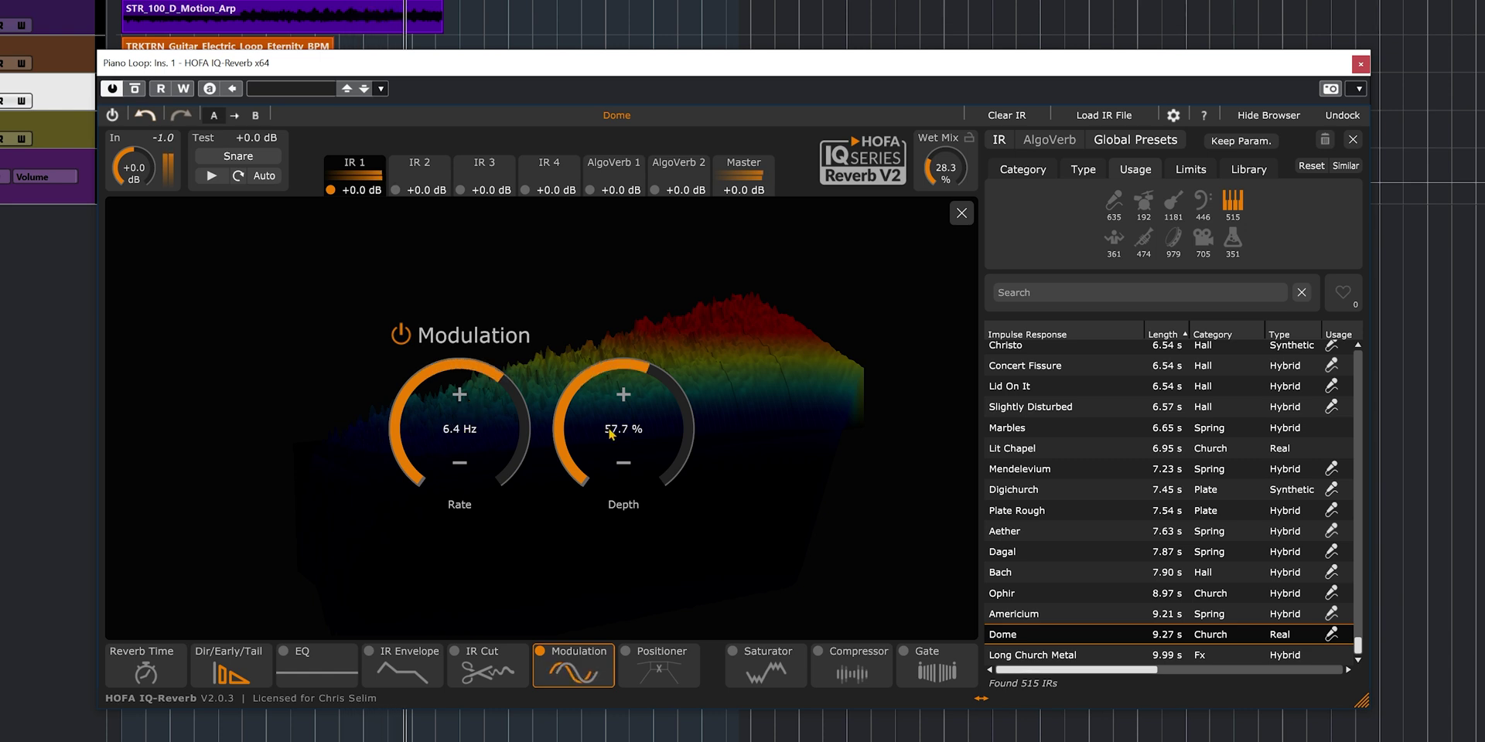
scroll(486, 438, up, 8)
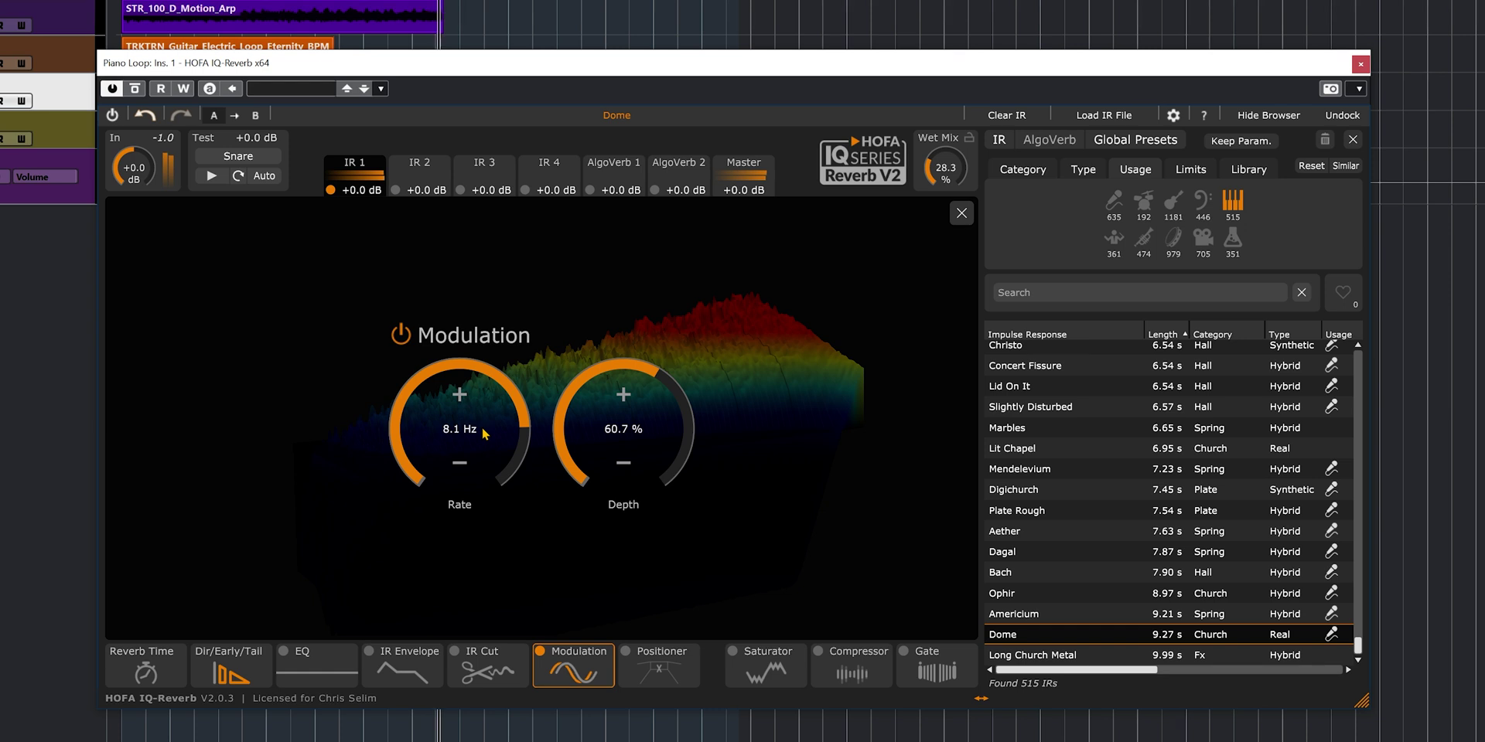
scroll(485, 436, down, 14)
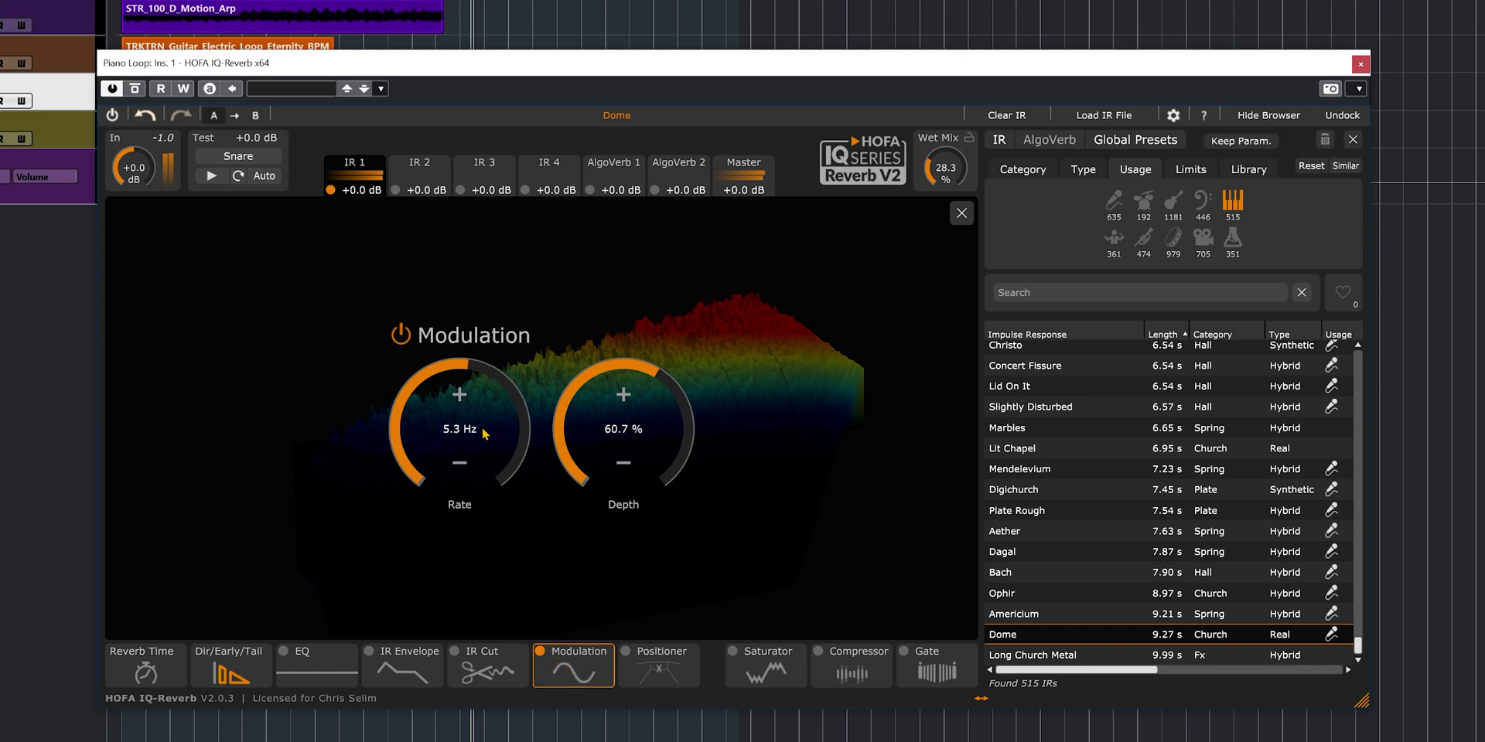
scroll(485, 436, down, 8)
scroll(485, 436, down, 4)
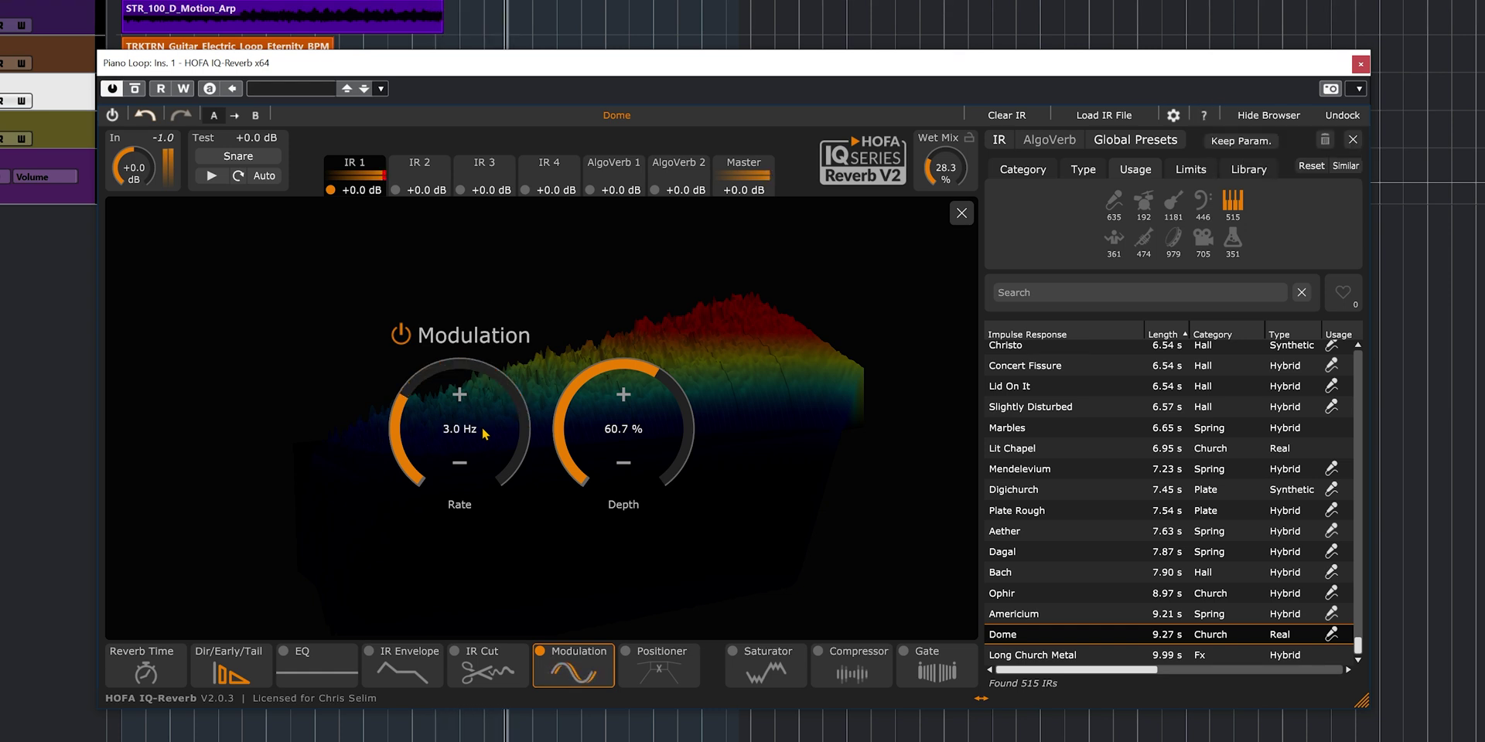
Show the direct, early and tail levels as a flat side view, play back, and set wet mix to 27%.
click(573, 665)
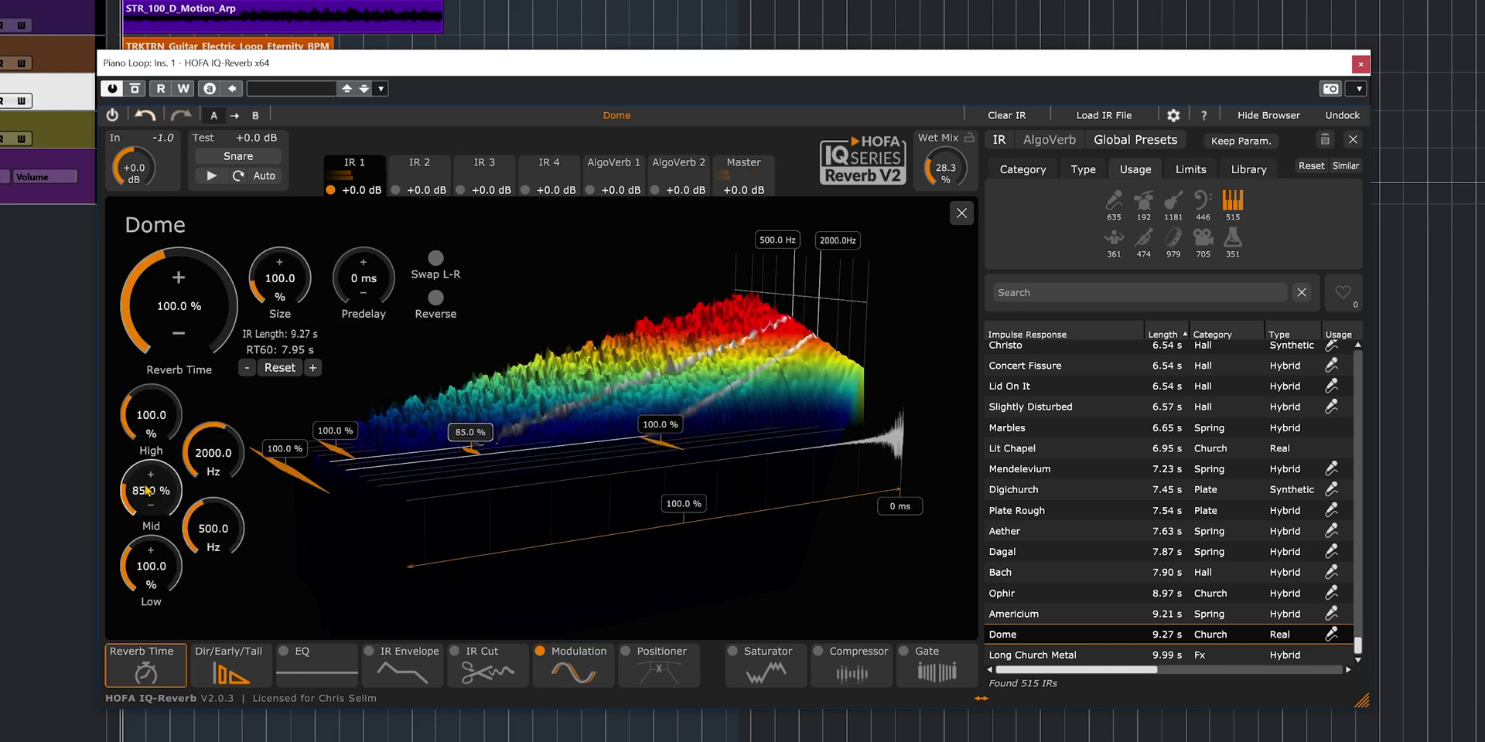
click(317, 665)
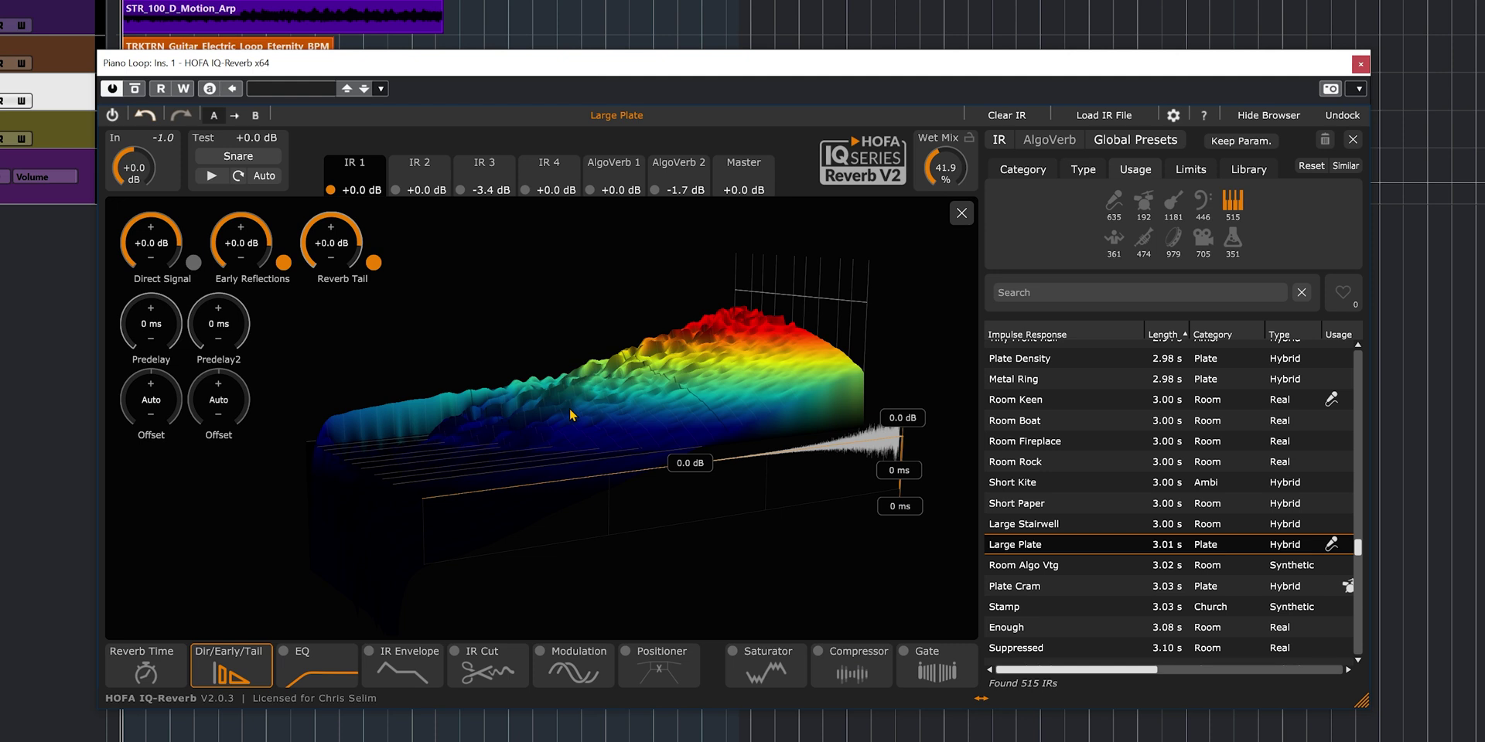
double_click(573, 418)
key(space)
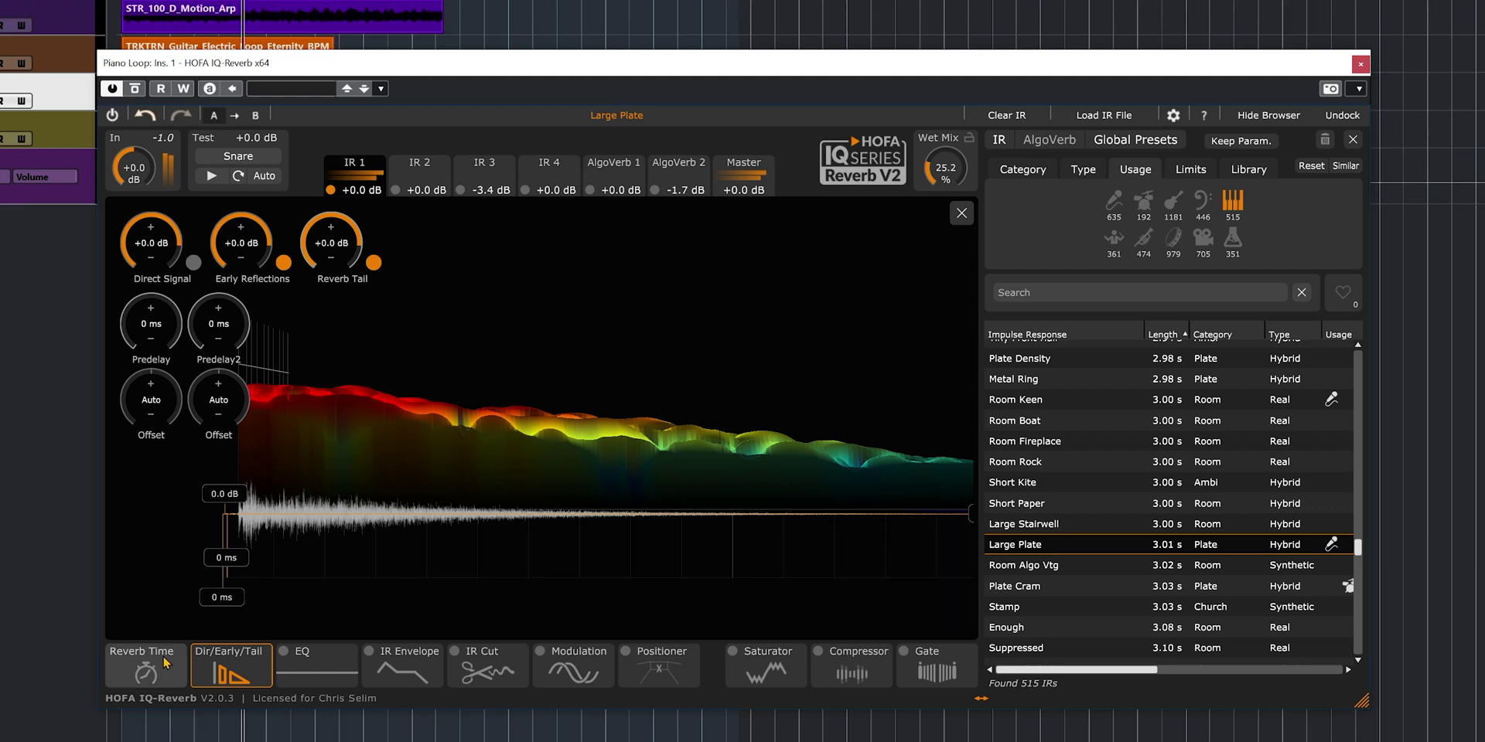
mouse_move(165, 662)
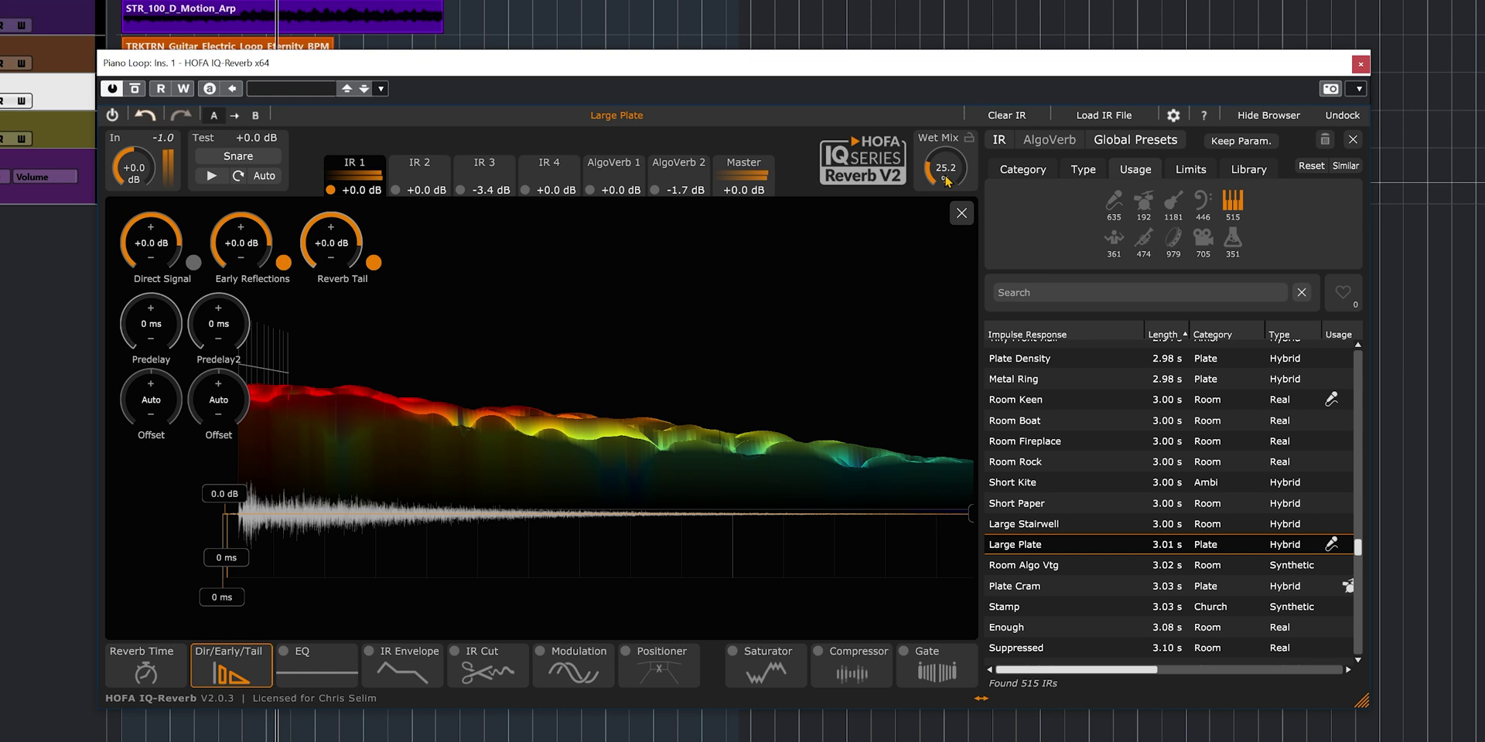
scroll(944, 178, up, 2)
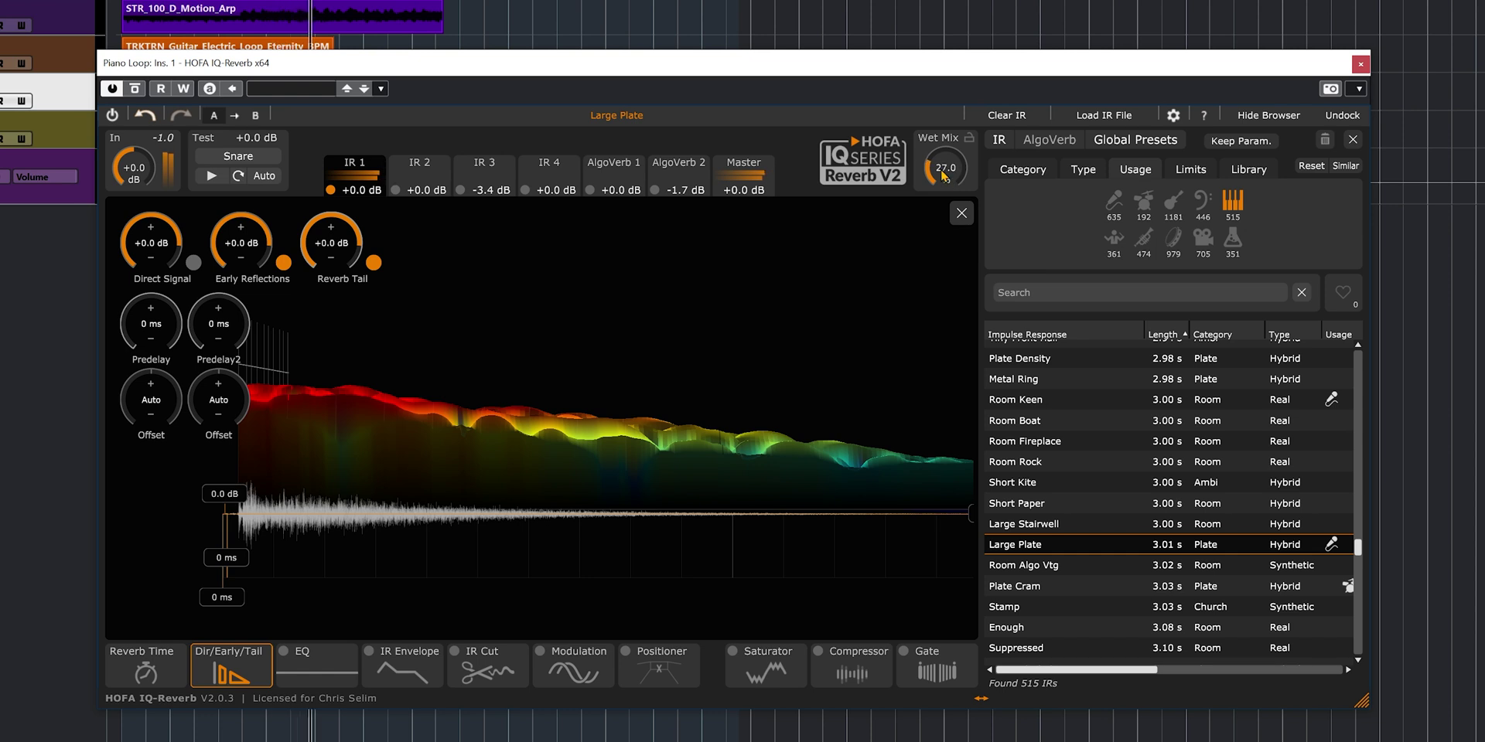
mouse_move(944, 176)
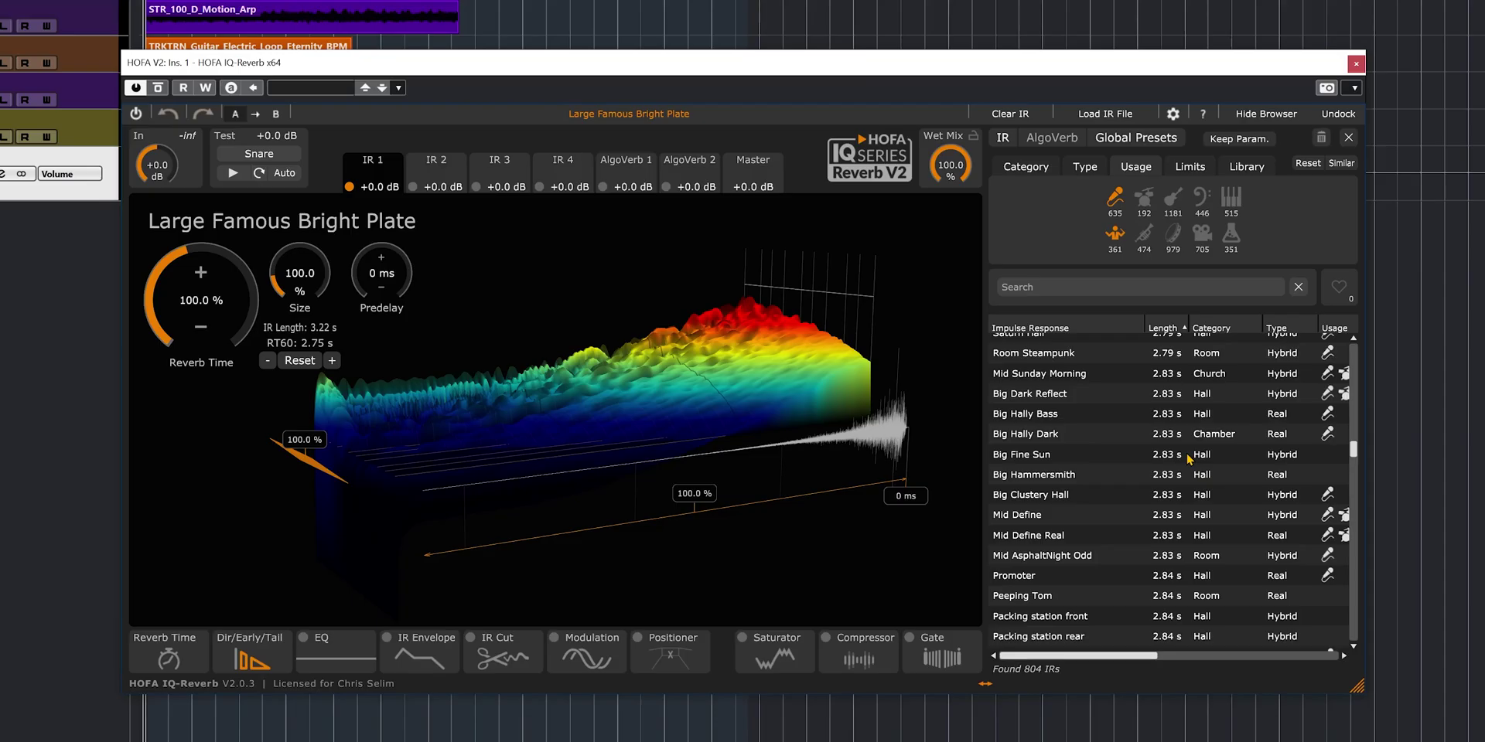
Audition Big Dark Reflect, Big Hally Dark and Bleach Hall rear, ending with Large Real Hall on IR 1.
click(1014, 399)
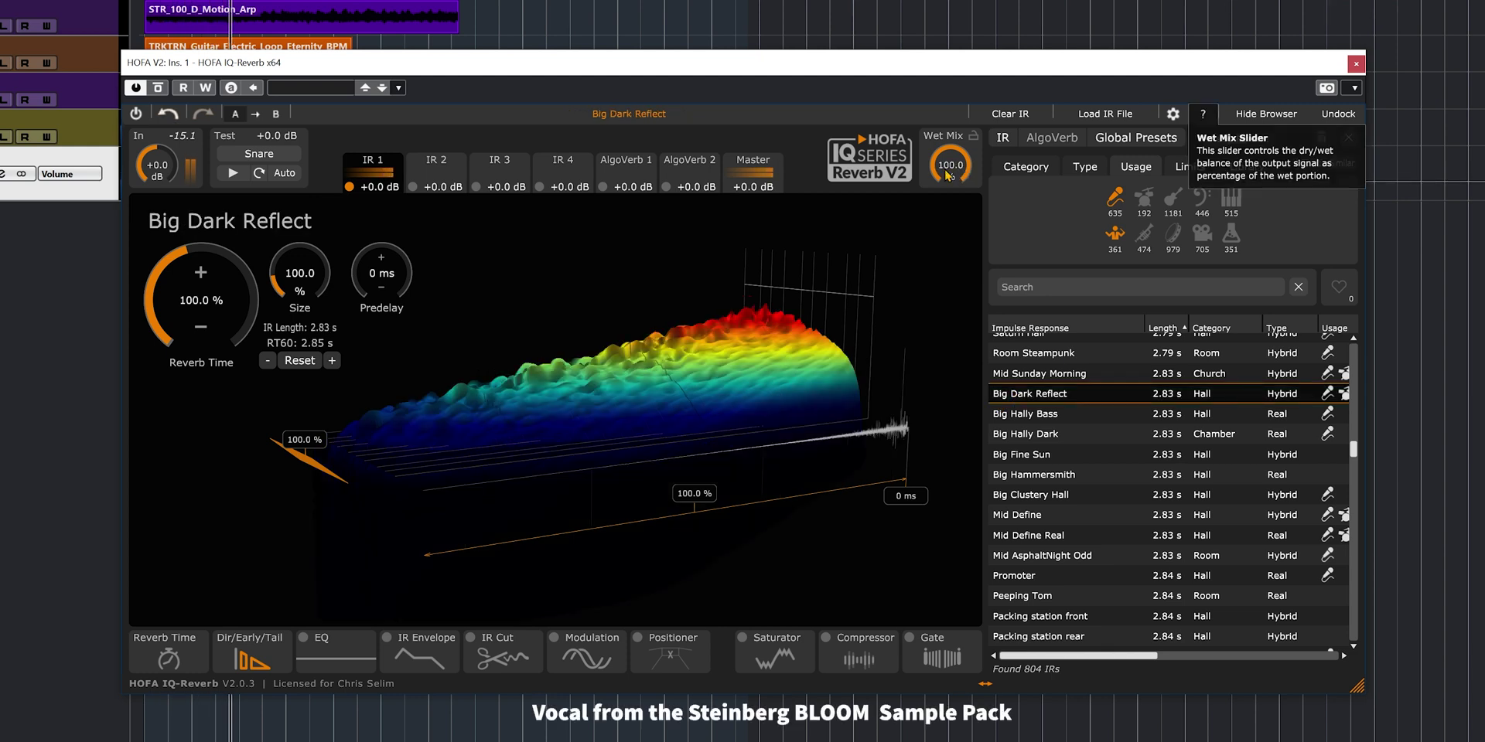
click(1041, 434)
scroll(1040, 445, down, 2)
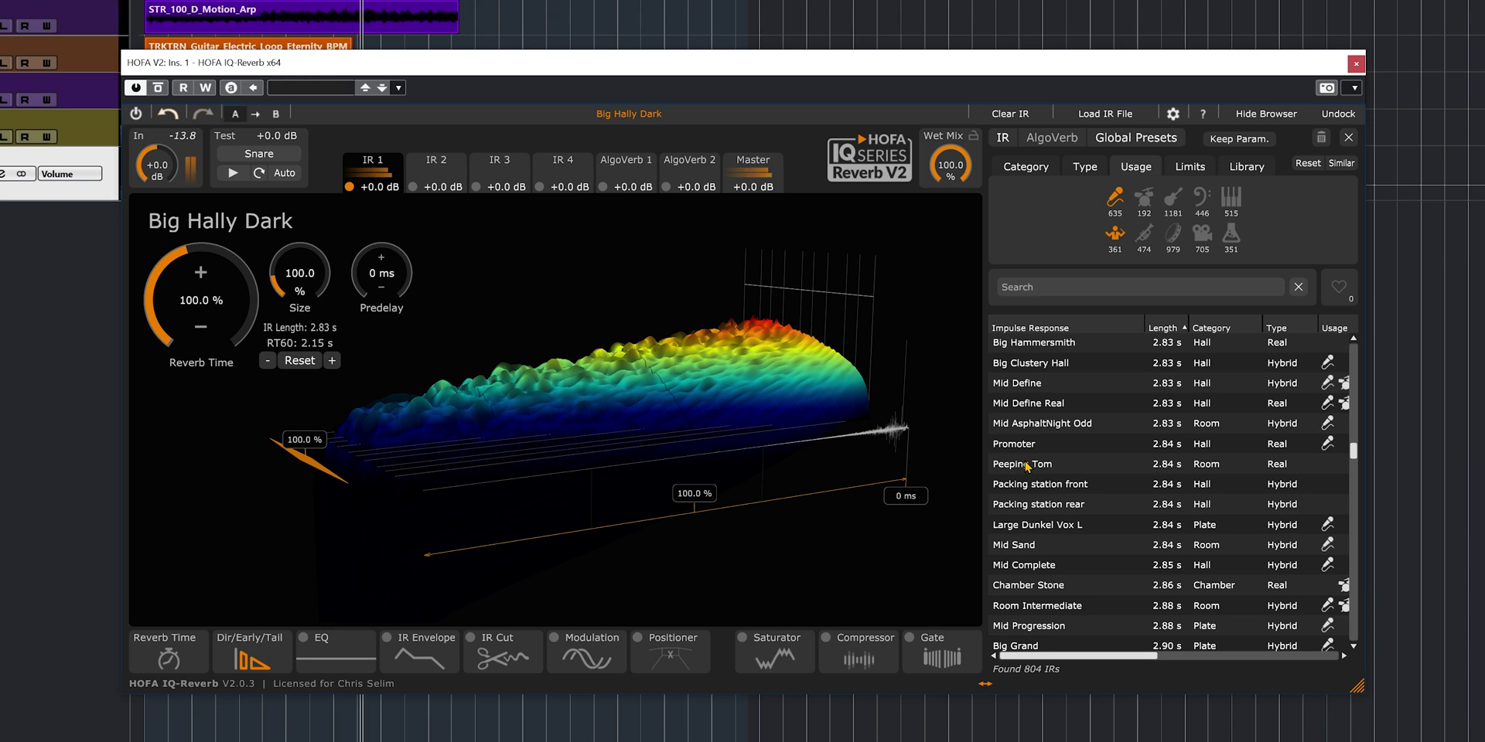
scroll(1027, 466, up, 10)
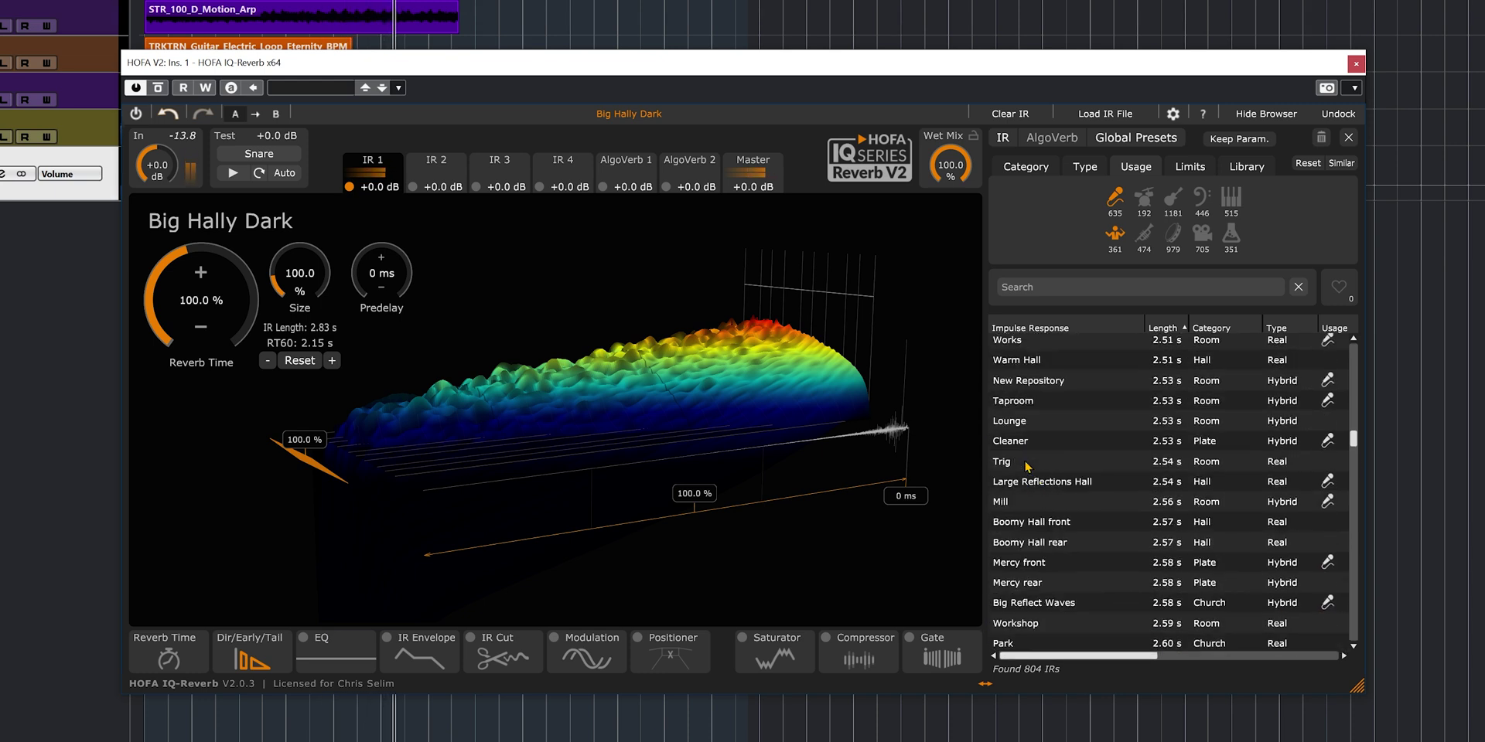
click(1025, 346)
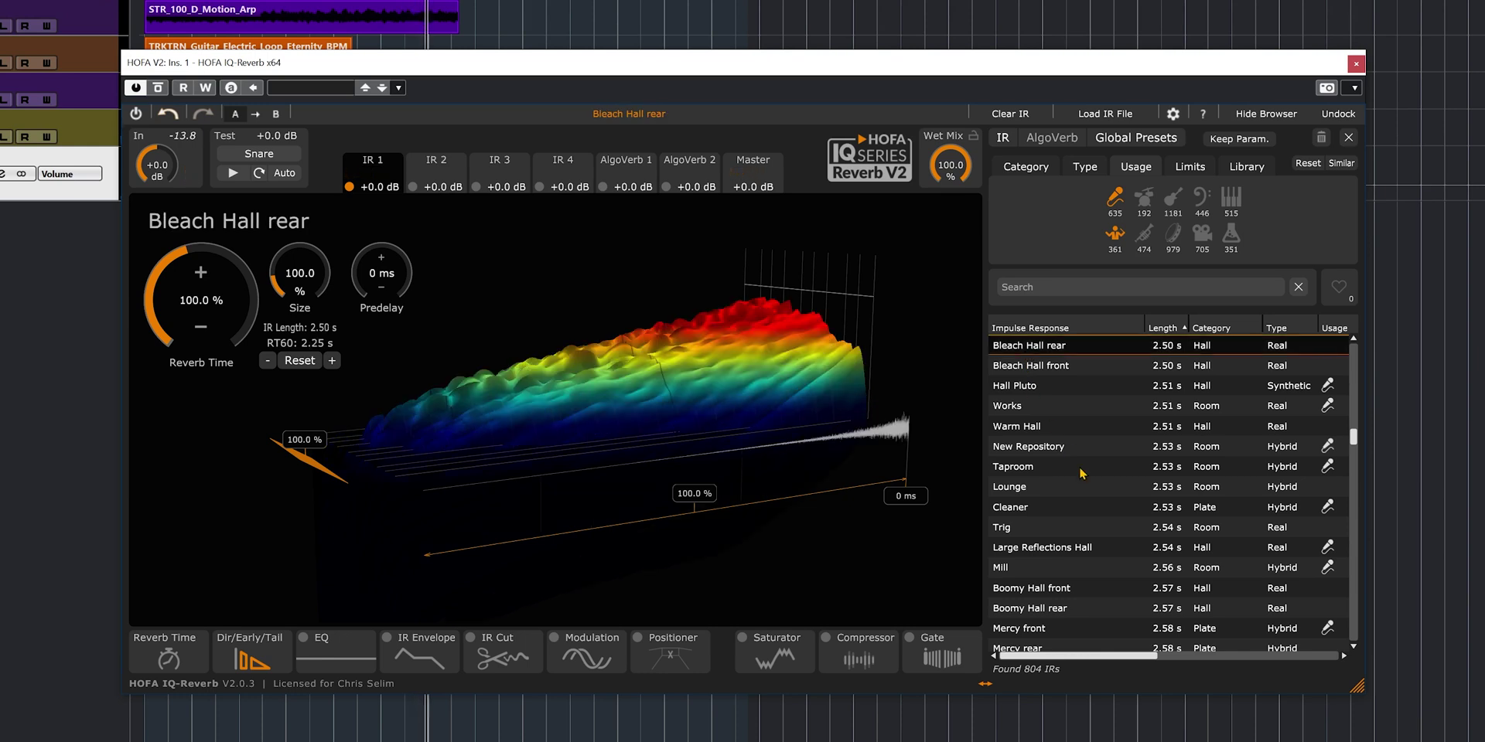
scroll(1083, 474, down, 5)
scroll(1083, 475, down, 5)
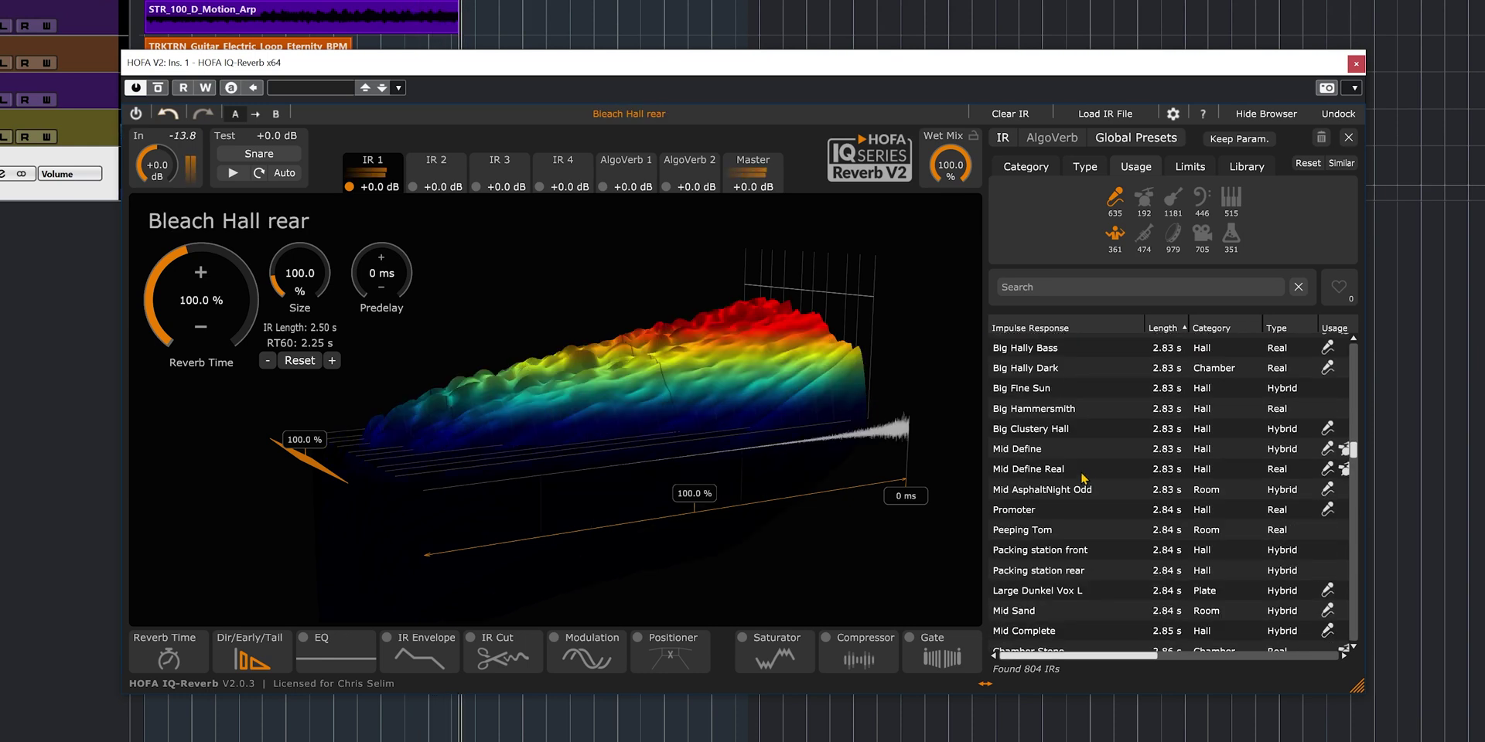
scroll(1085, 479, down, 3)
scroll(1085, 479, down, 6)
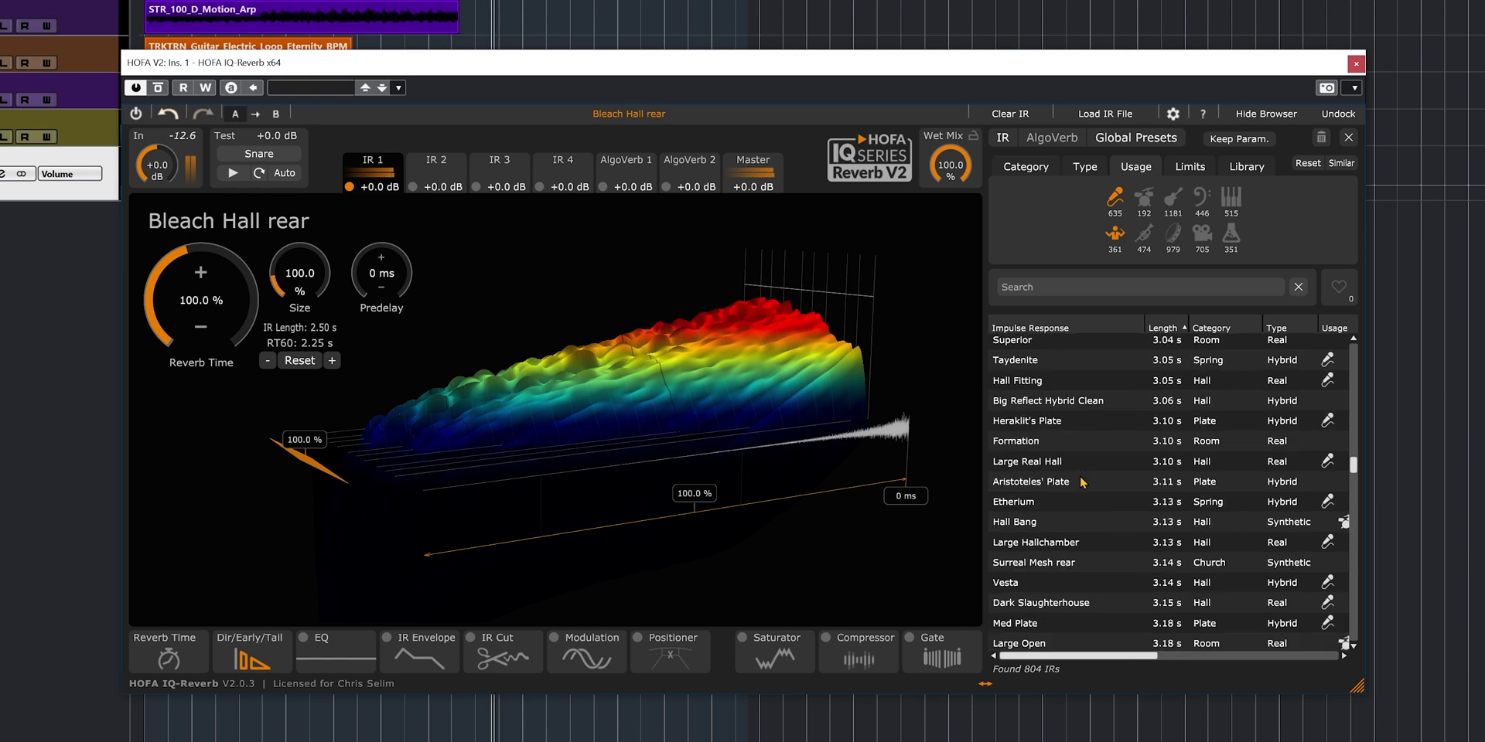
click(1057, 462)
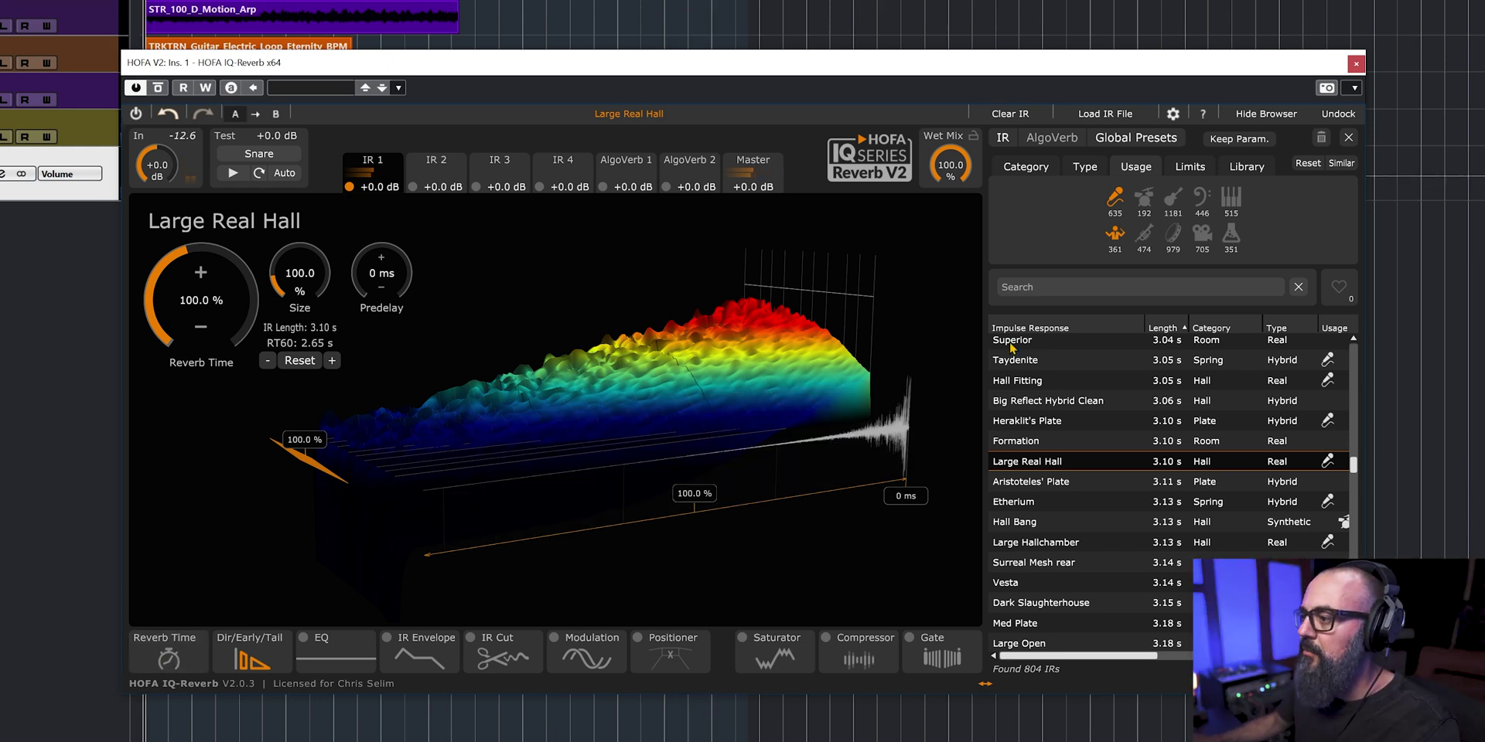
click(759, 169)
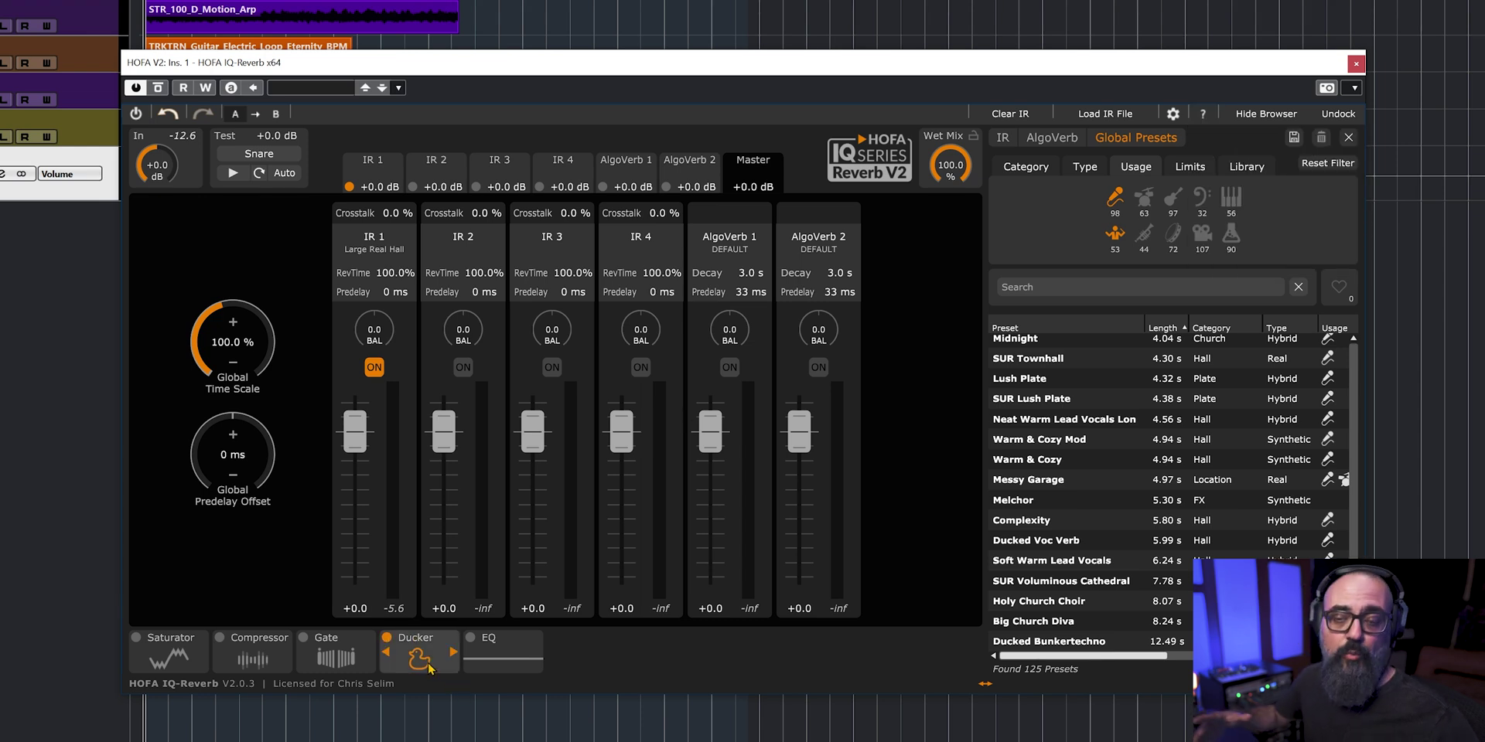
Show the Ducker settings: -24.6 dB threshold, 10 ms attack, 50 ms release, -12.0 dB attenuation.
mouse_move(430, 668)
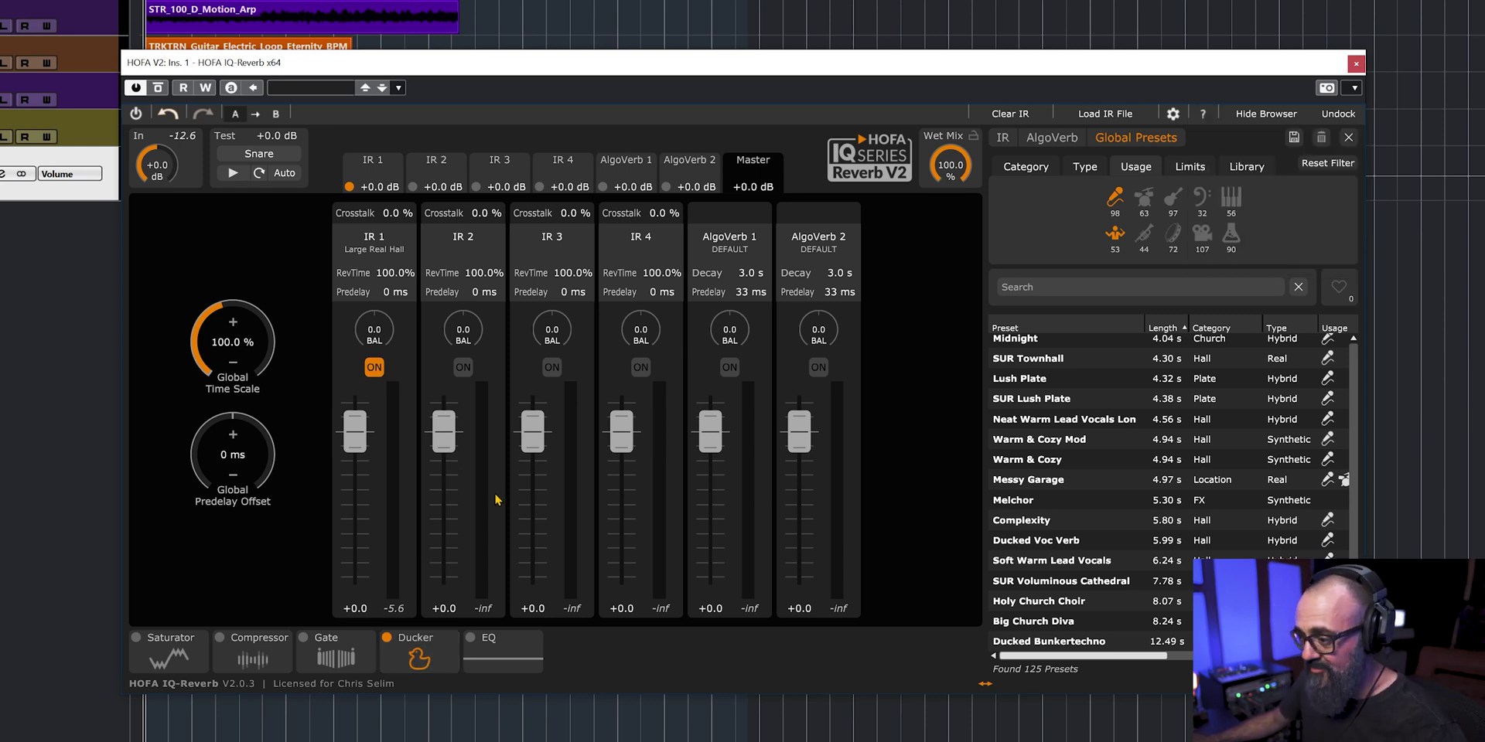
click(417, 654)
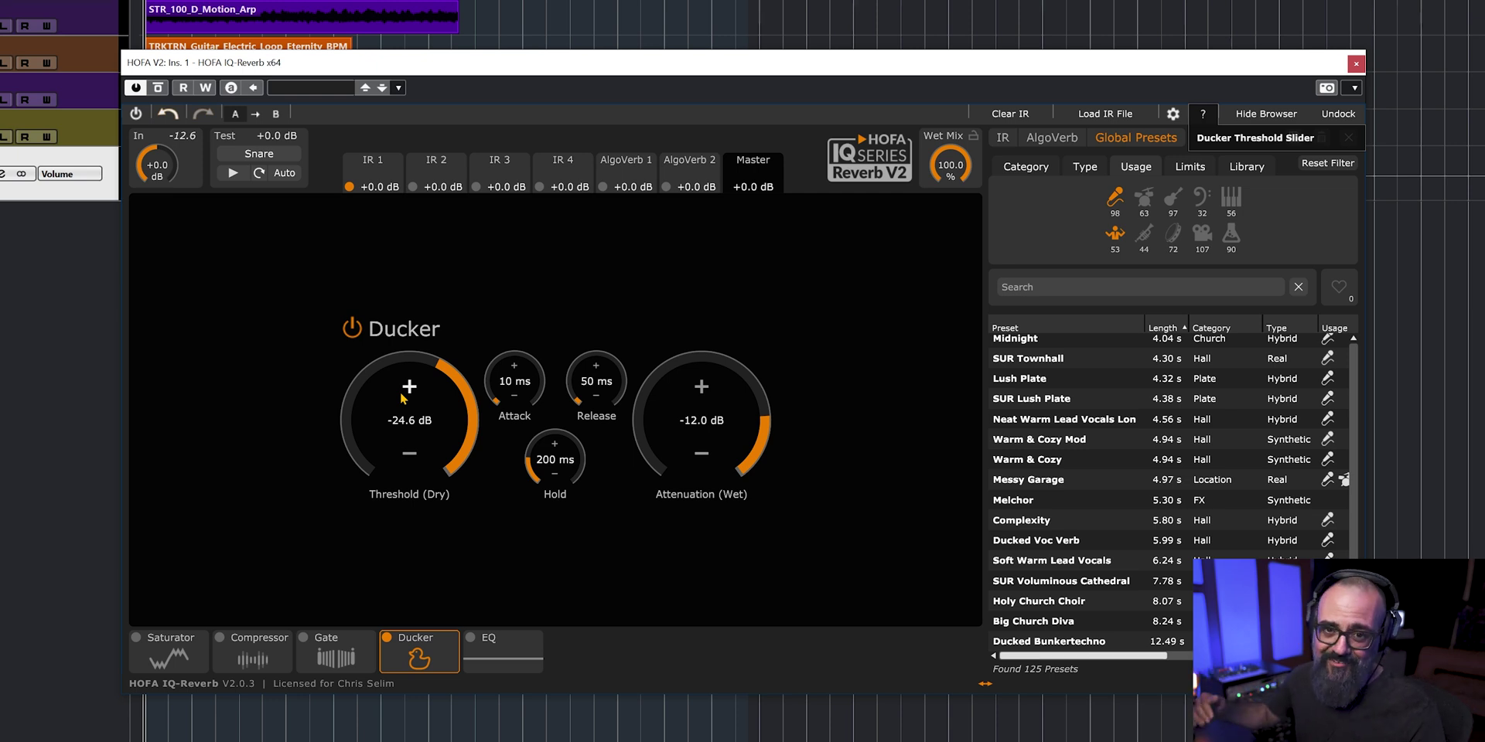
Raise the ducker Threshold (Dry) to -13.4 dB and switch IR 1 off.
drag(403, 398, 416, 419)
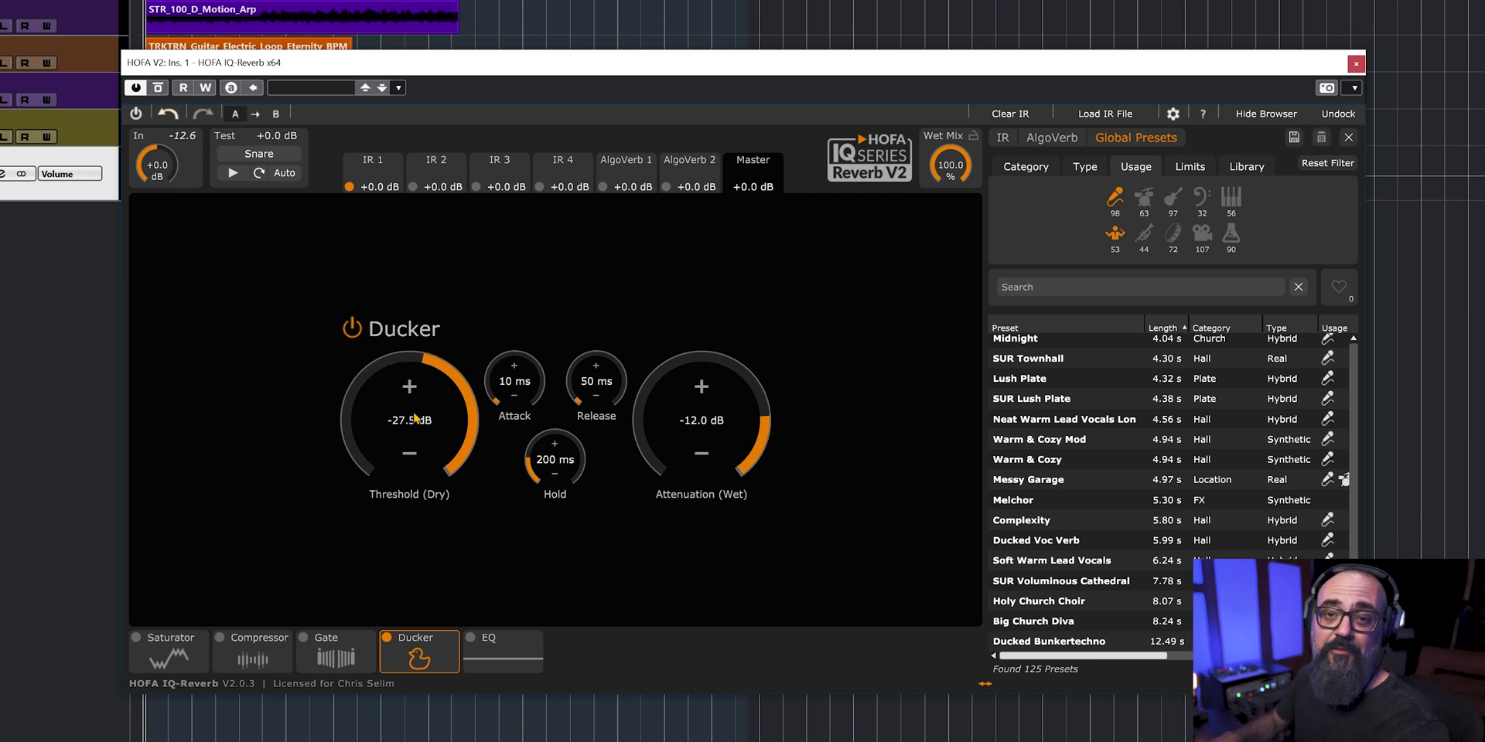
scroll(415, 418, down, 5)
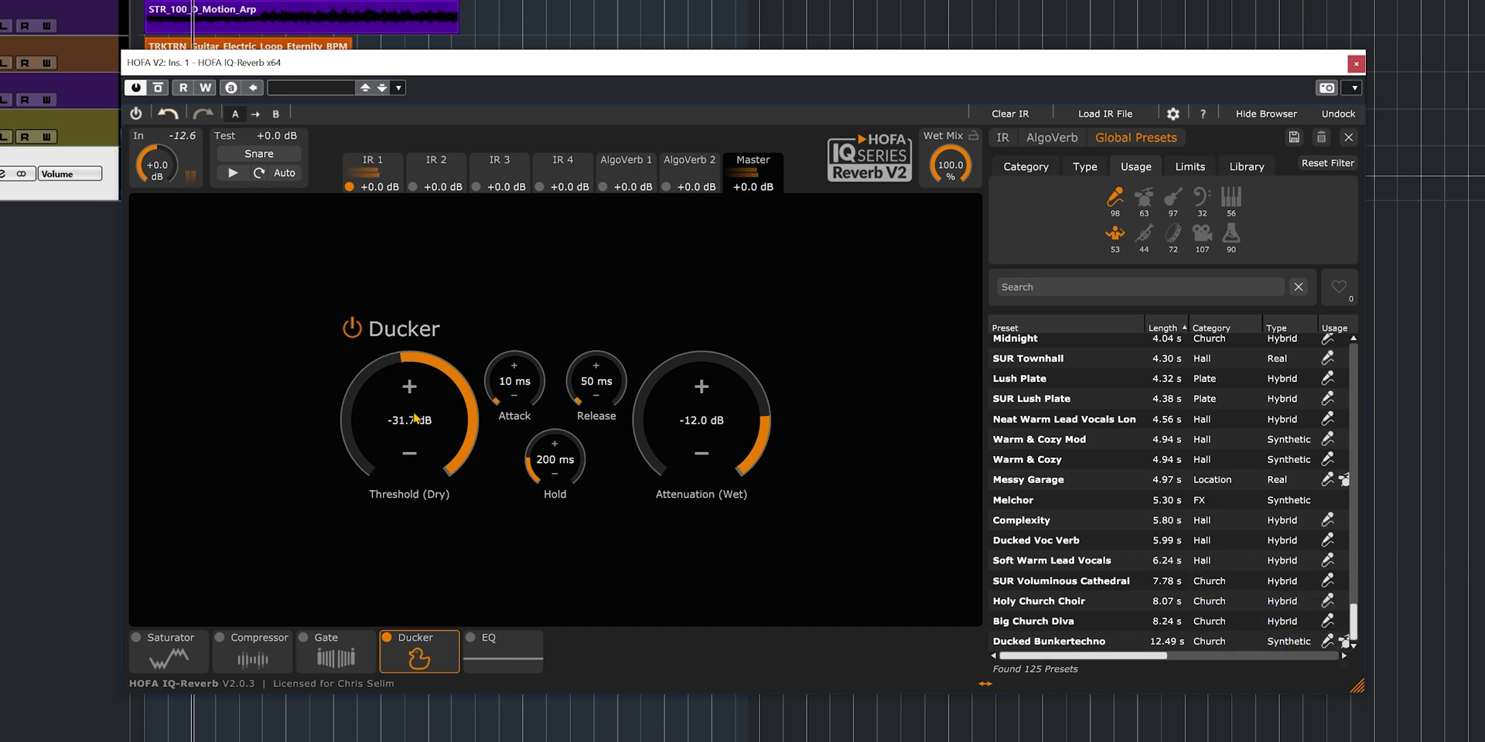
scroll(416, 419, up, 10)
scroll(415, 418, up, 1)
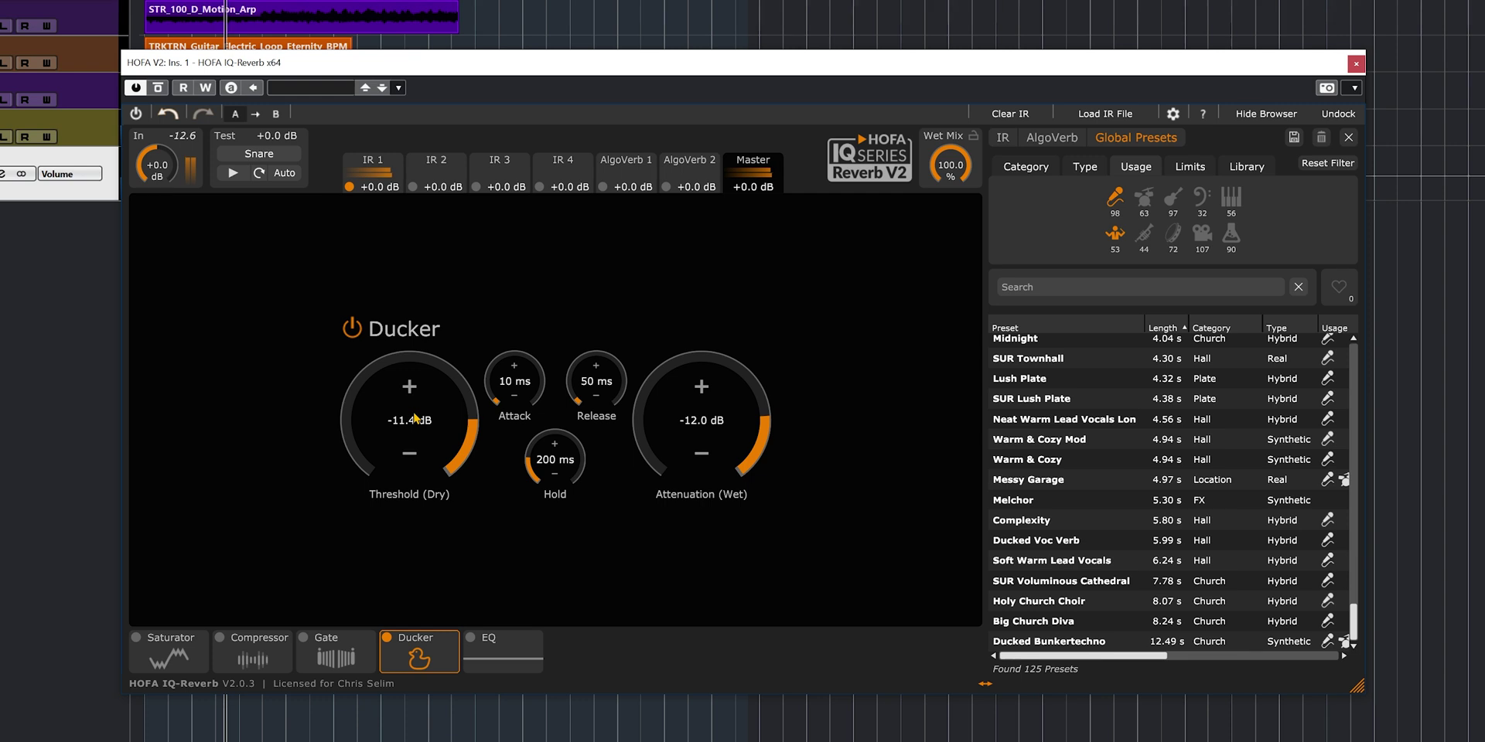
scroll(415, 419, down, 2)
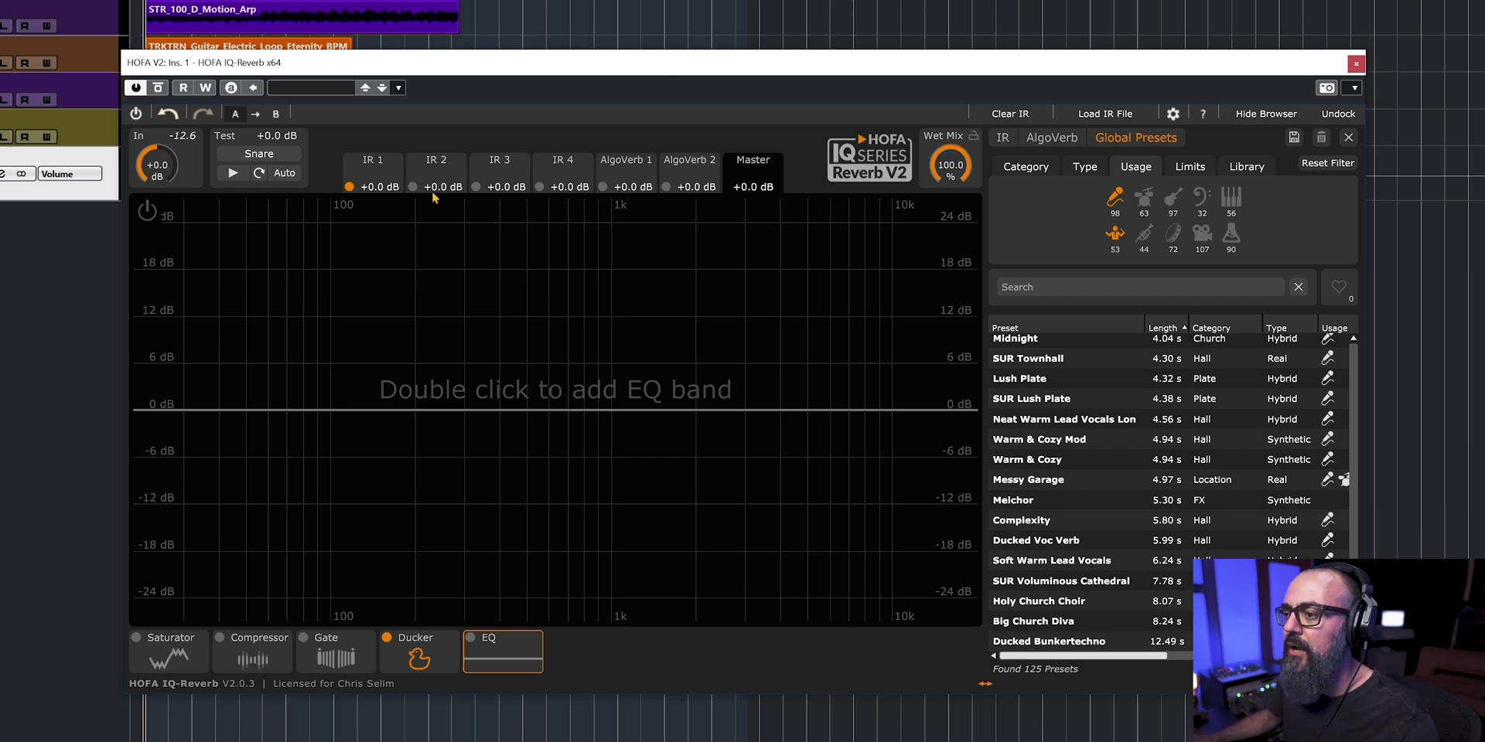
click(348, 187)
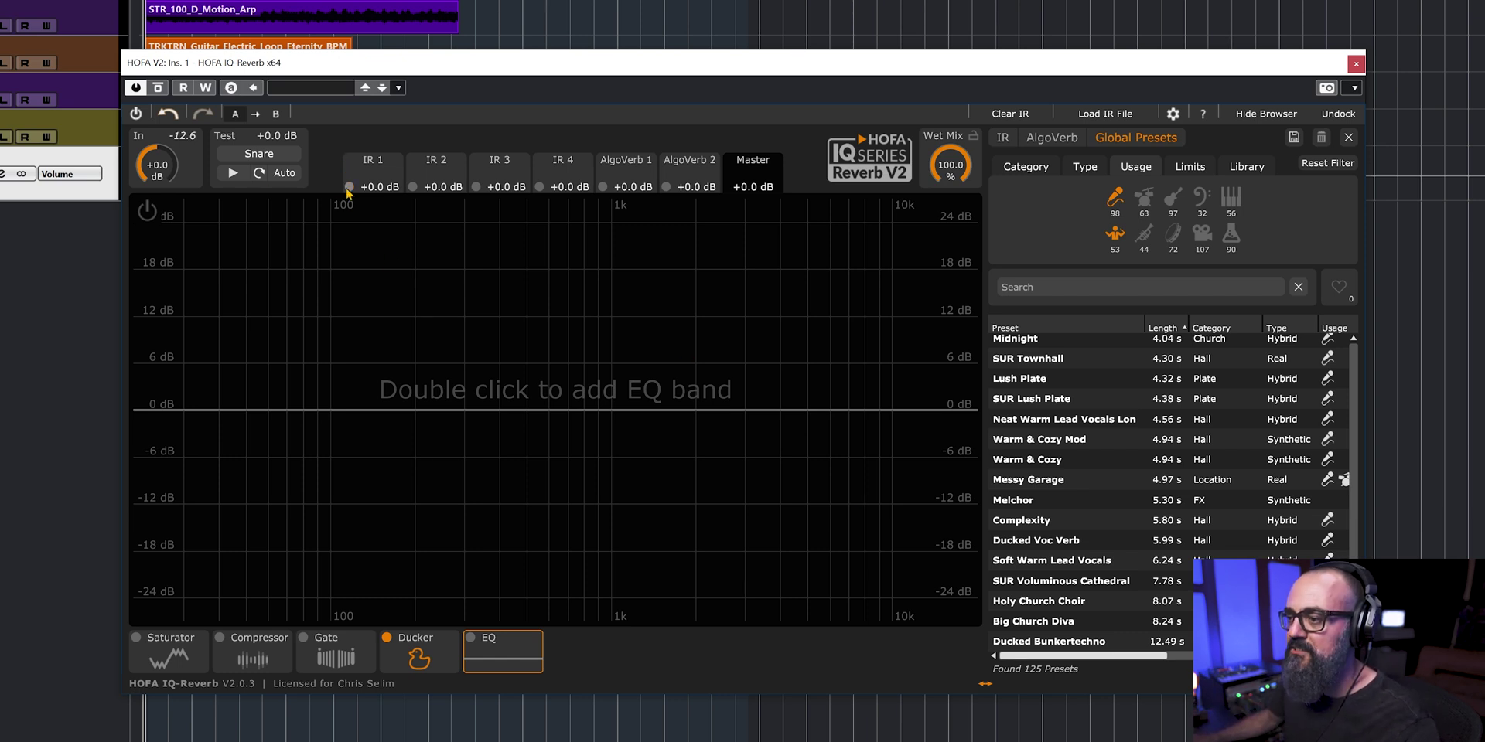
With playback running in AlgoVerb 1, audition the BestHall and Dark Hall presets from the Vox folder.
click(636, 184)
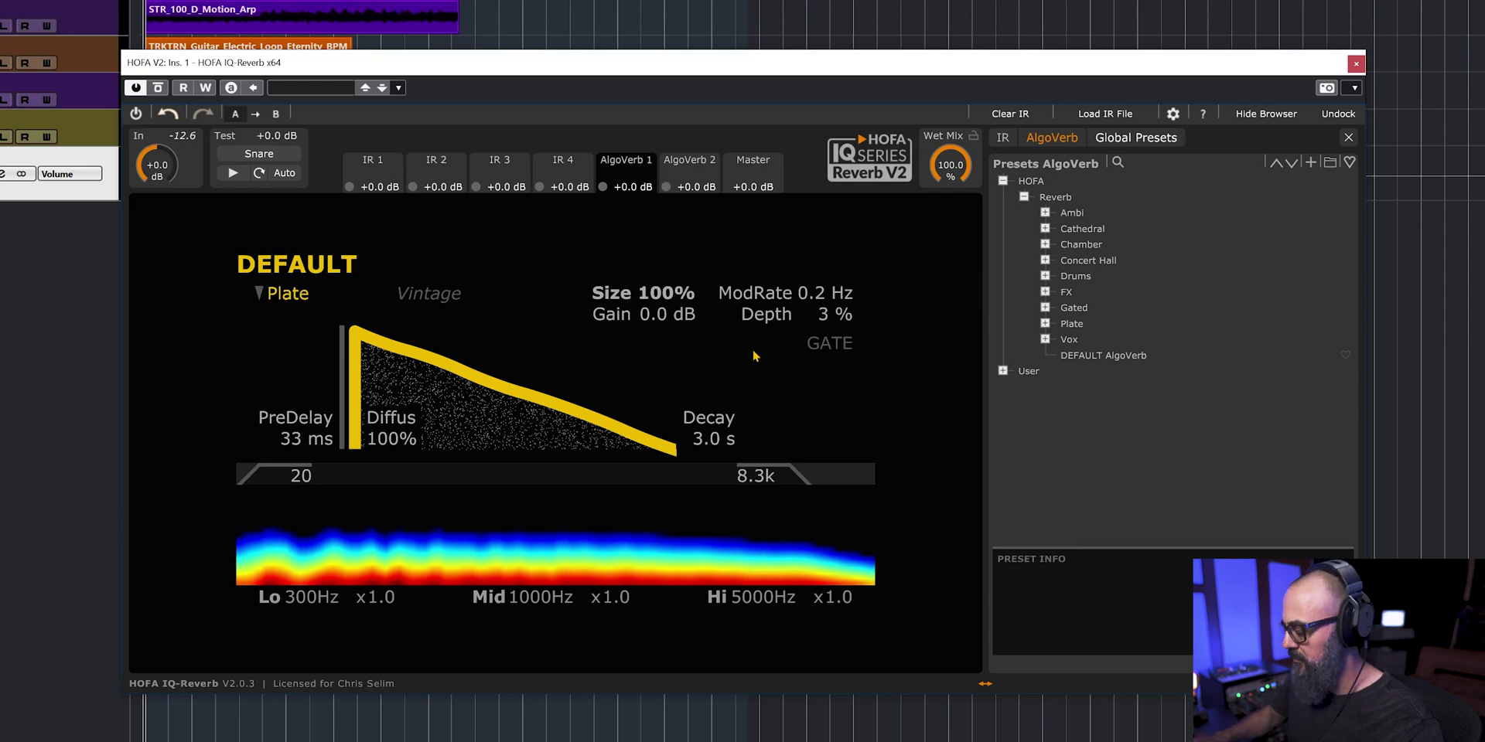
key(space)
click(1044, 339)
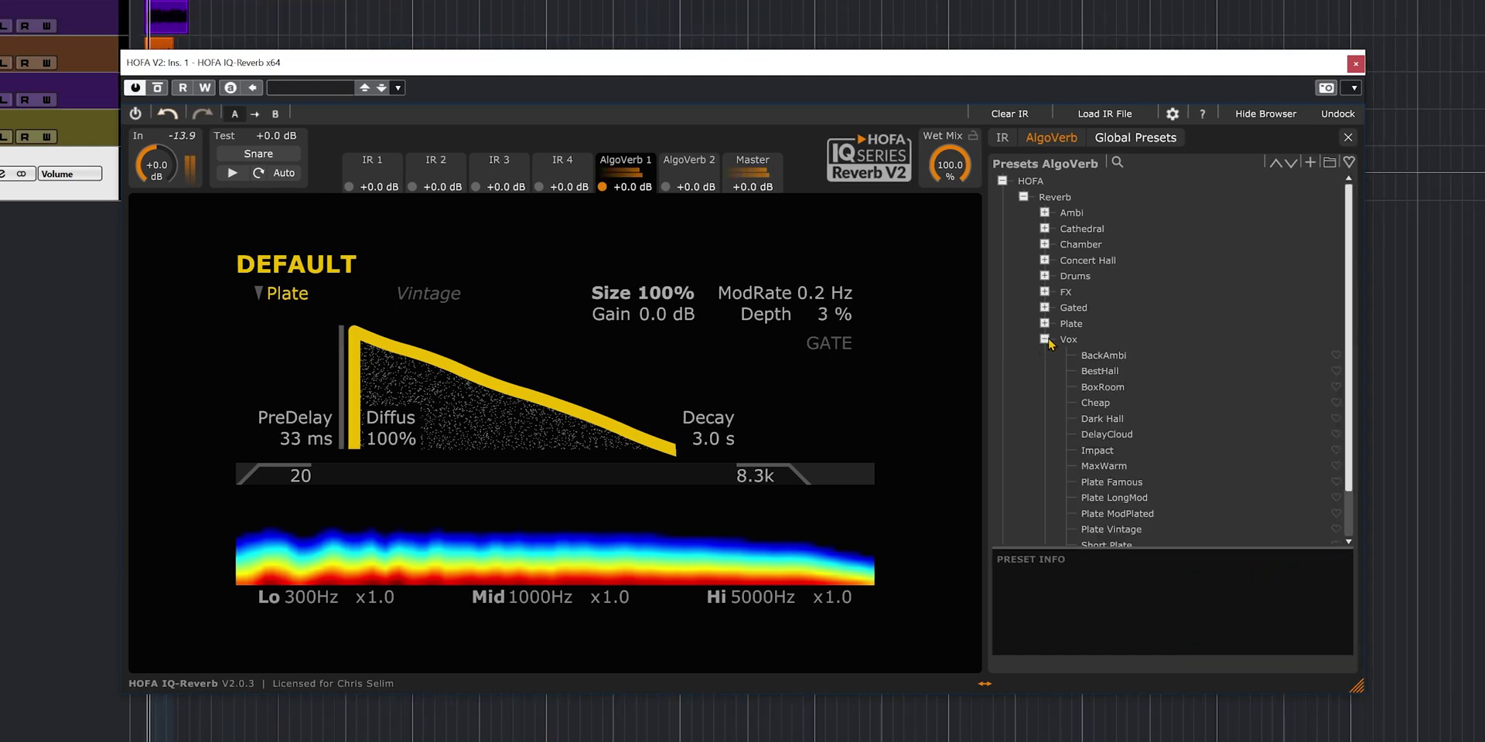
click(1105, 371)
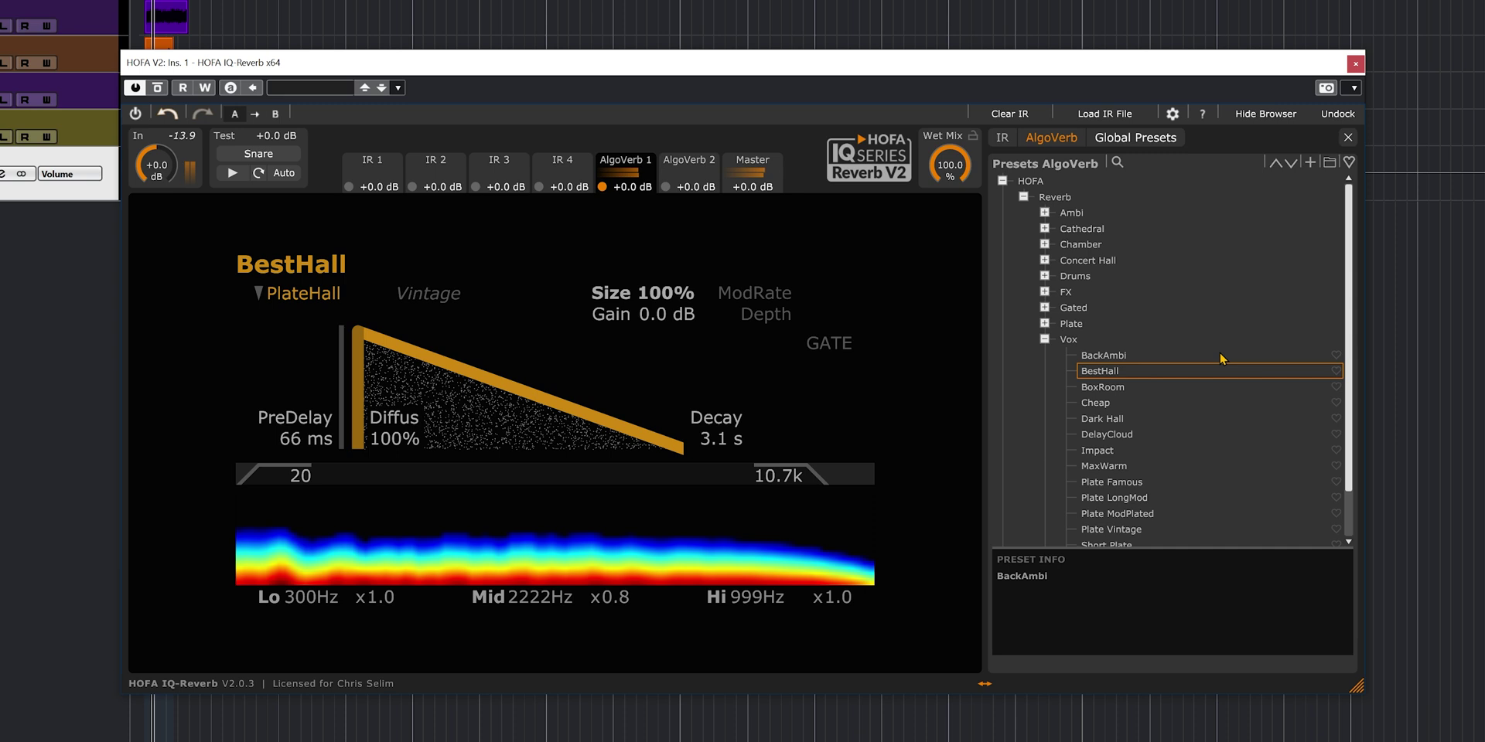
click(1112, 422)
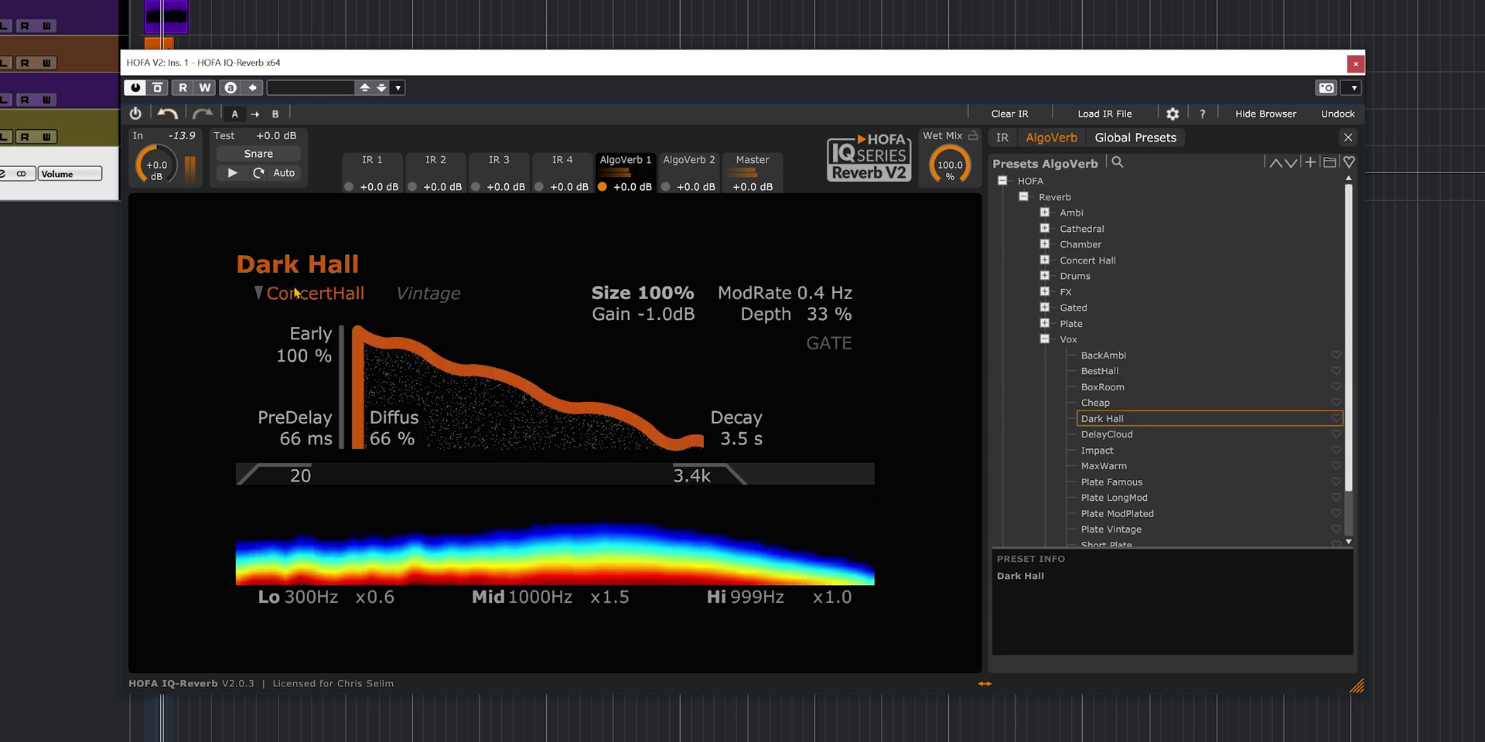
Try Dark Hall's reverb algorithm as Deep, then as PlateHall.
click(269, 297)
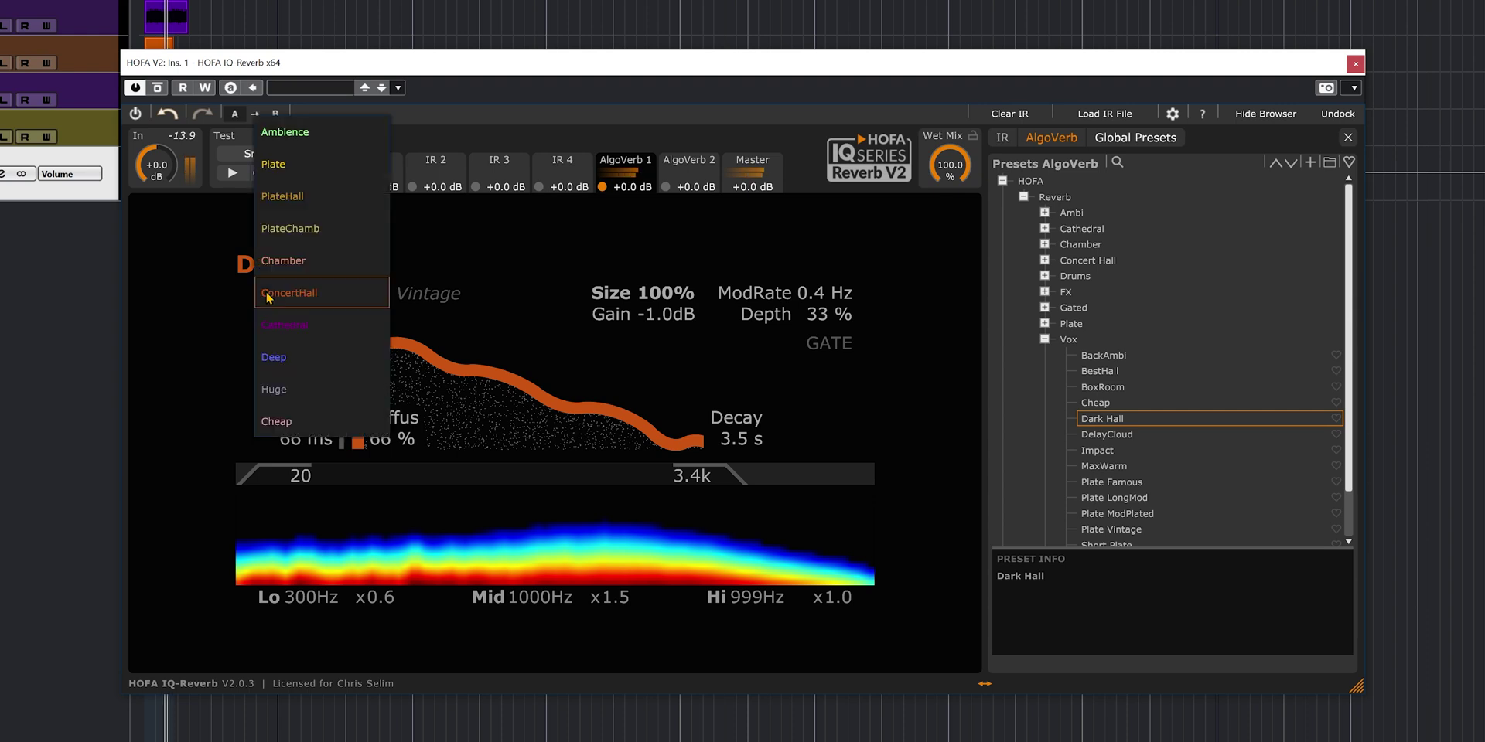
click(275, 357)
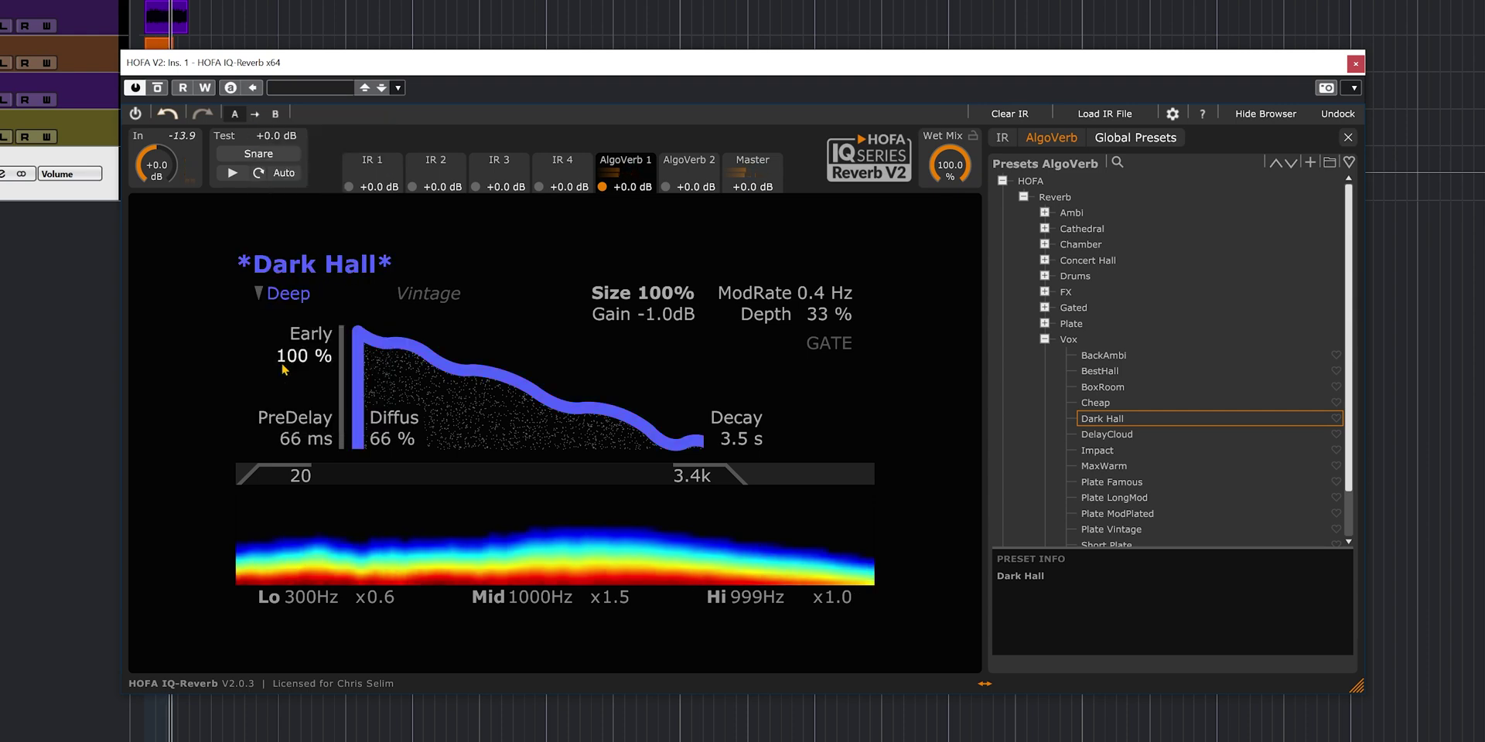
click(289, 296)
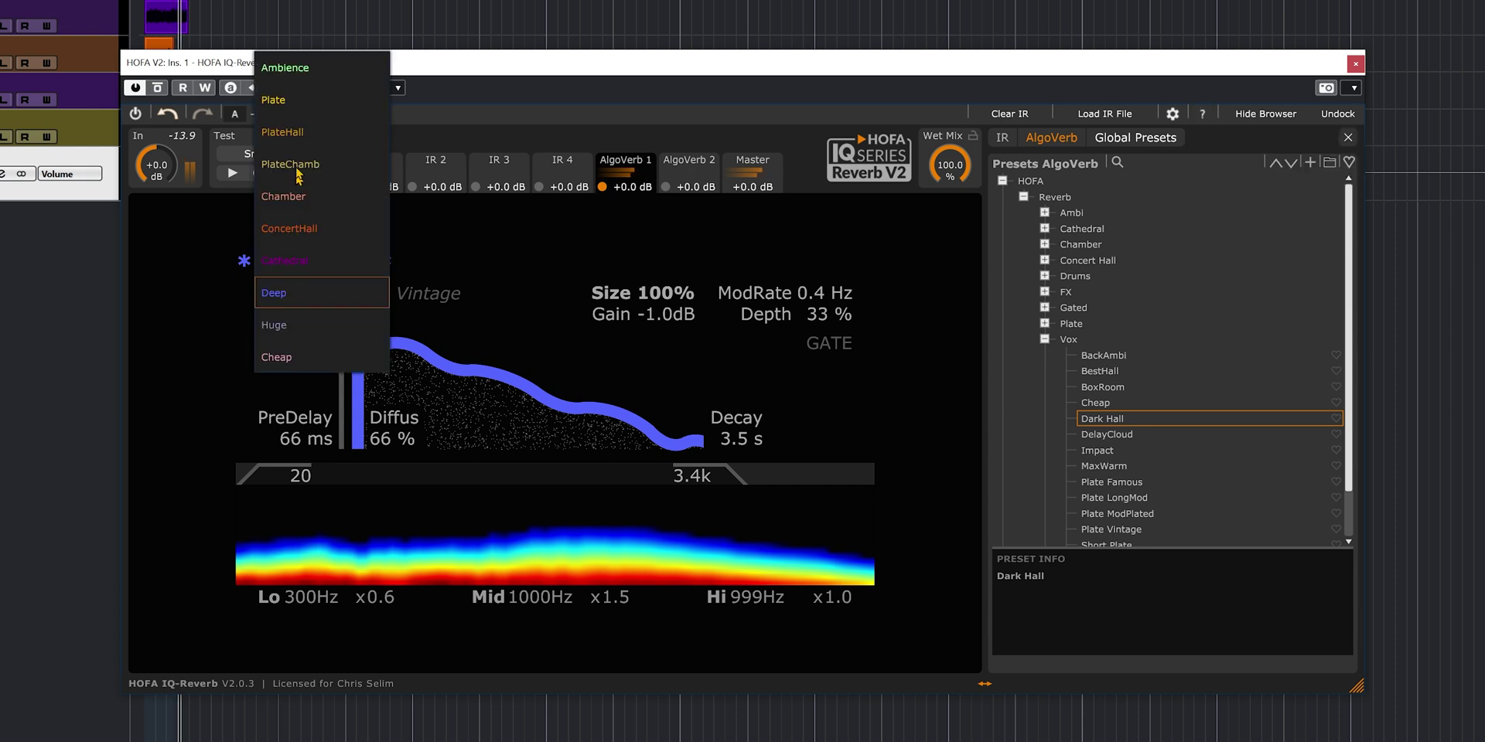
click(297, 134)
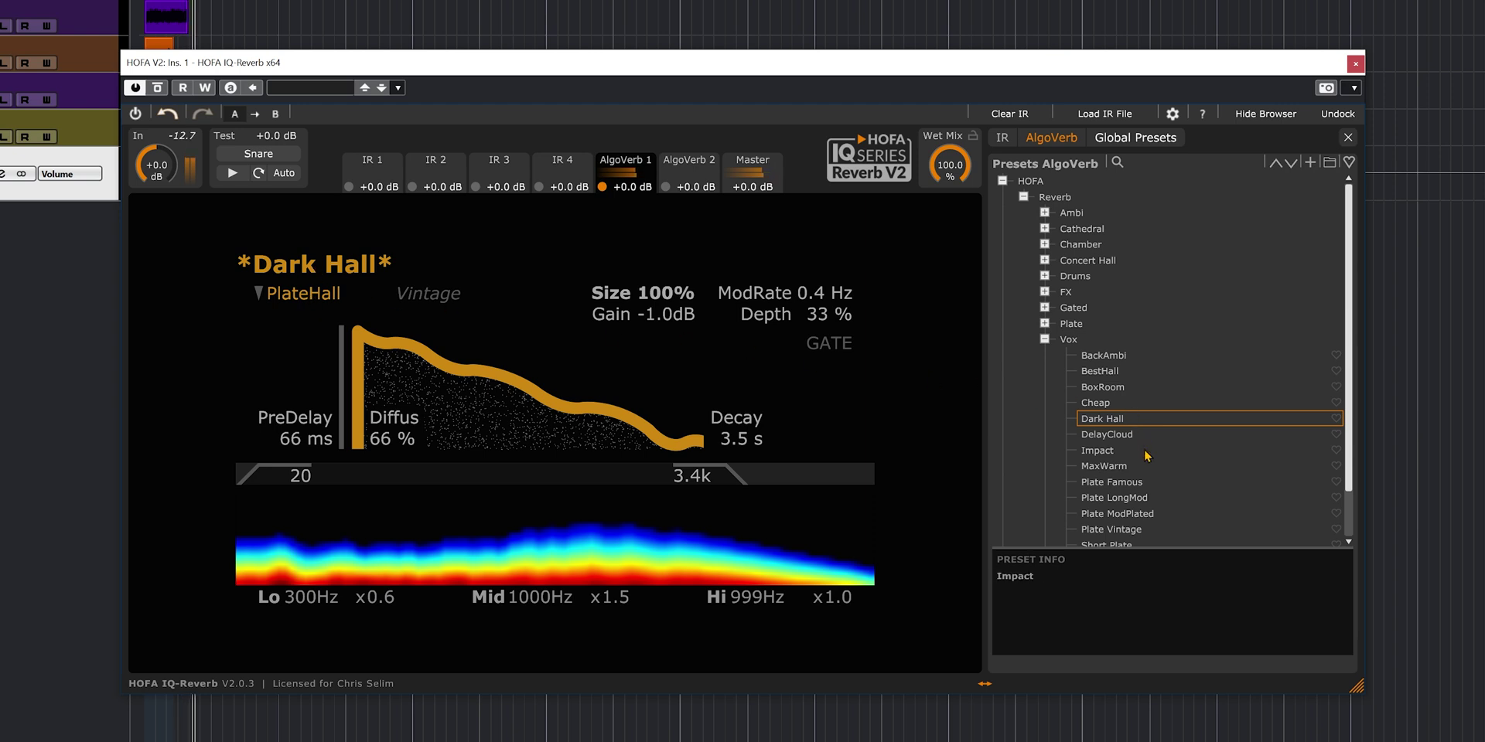
Load the Plate Famous preset and switch its algorithm to Ambience.
click(1135, 488)
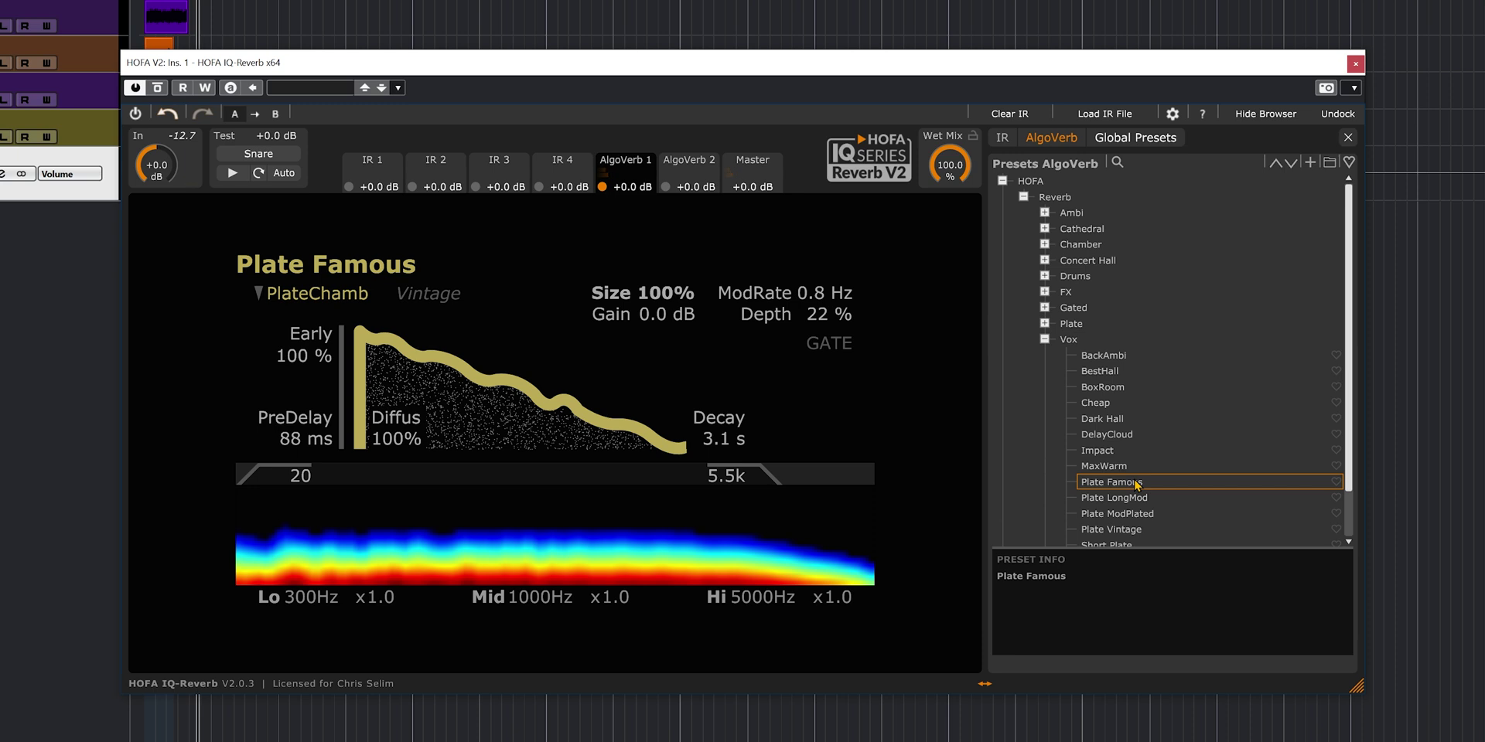
click(335, 302)
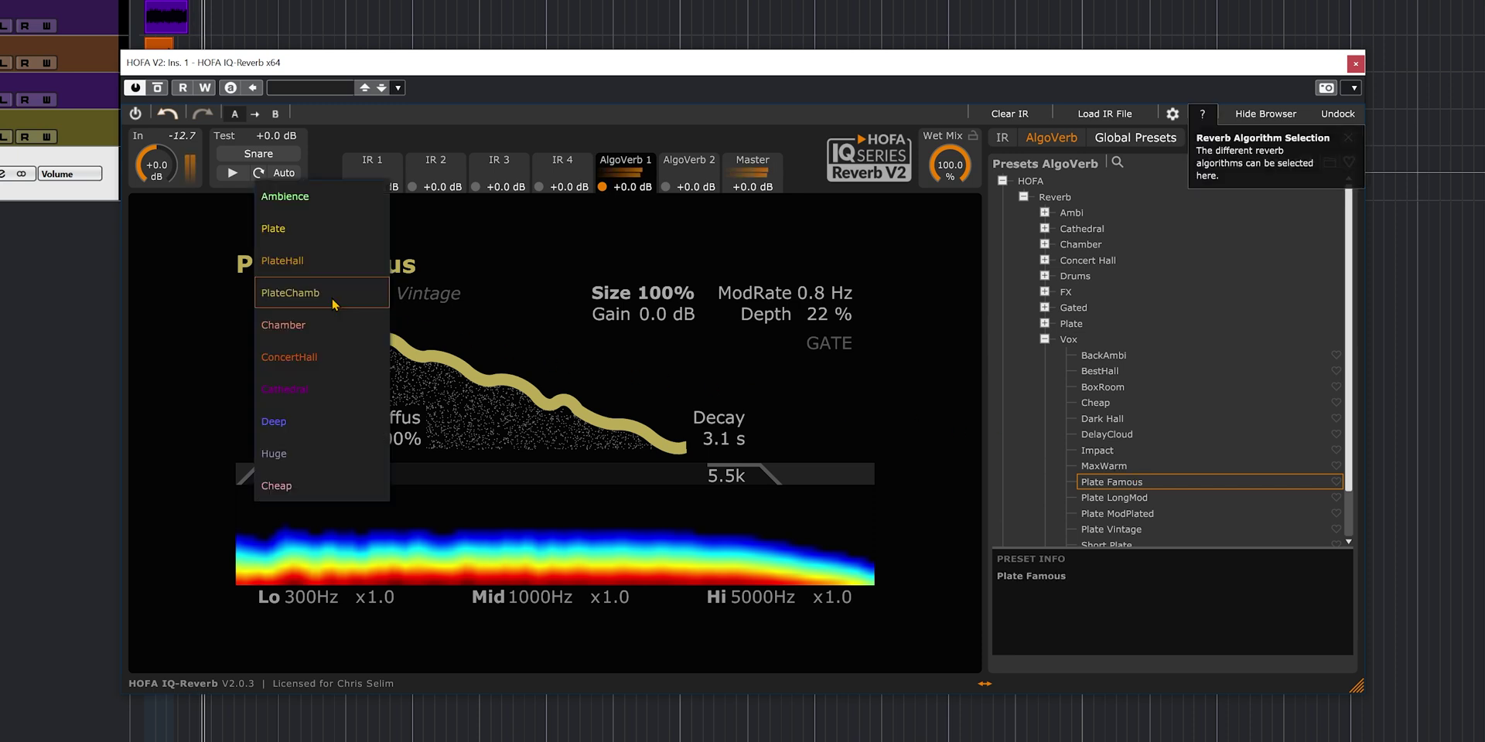
click(328, 198)
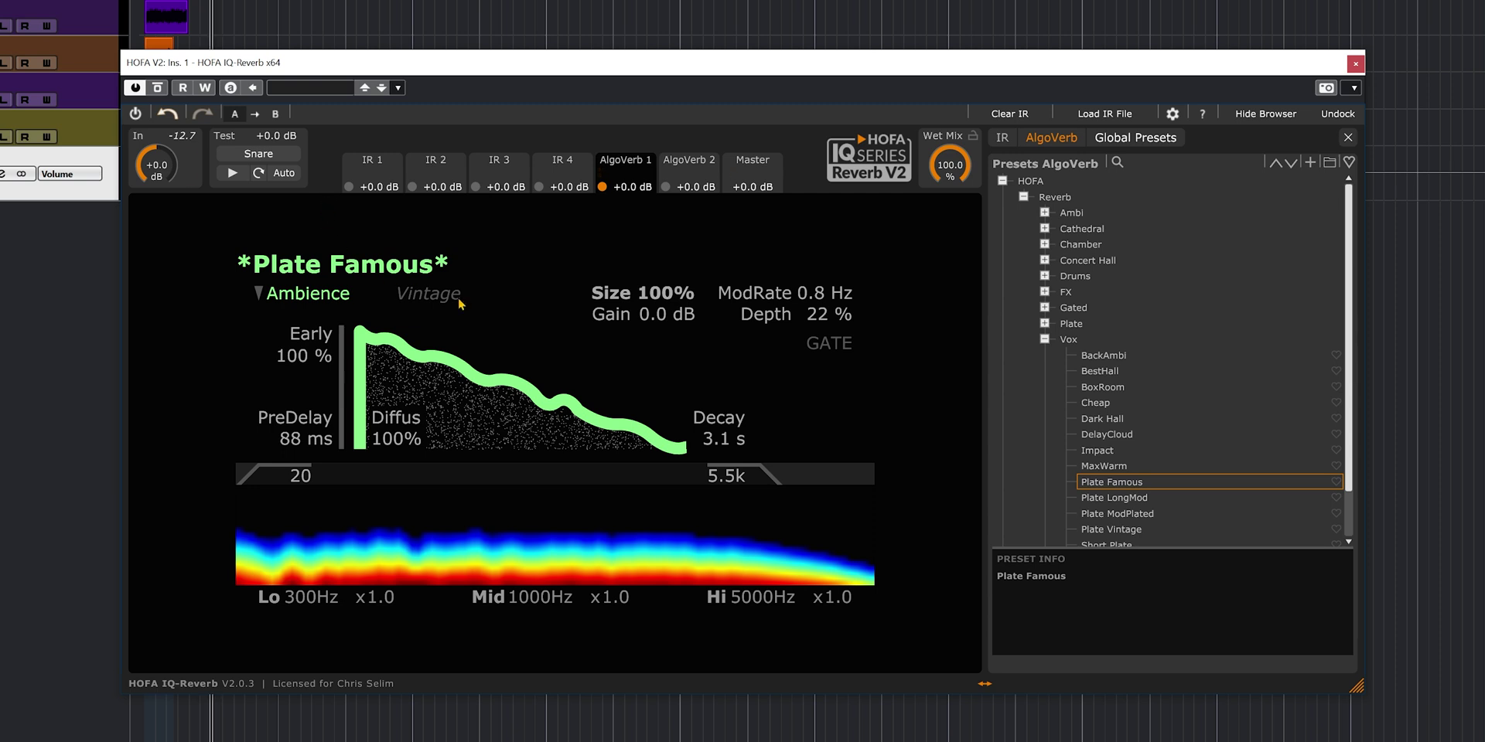
mouse_move(461, 304)
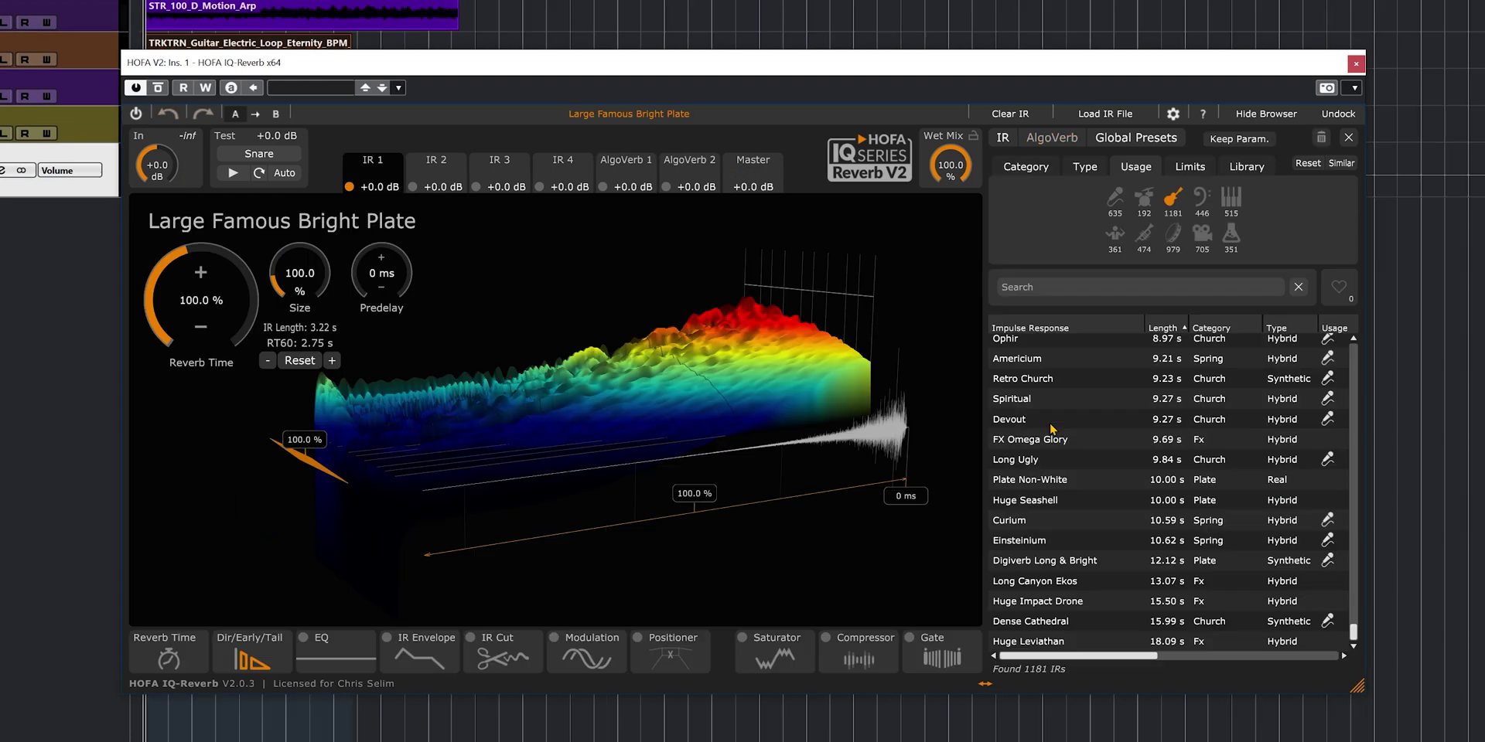
Audition the Spiritual impulse response during playback, then load Einsteinium instead.
click(1041, 399)
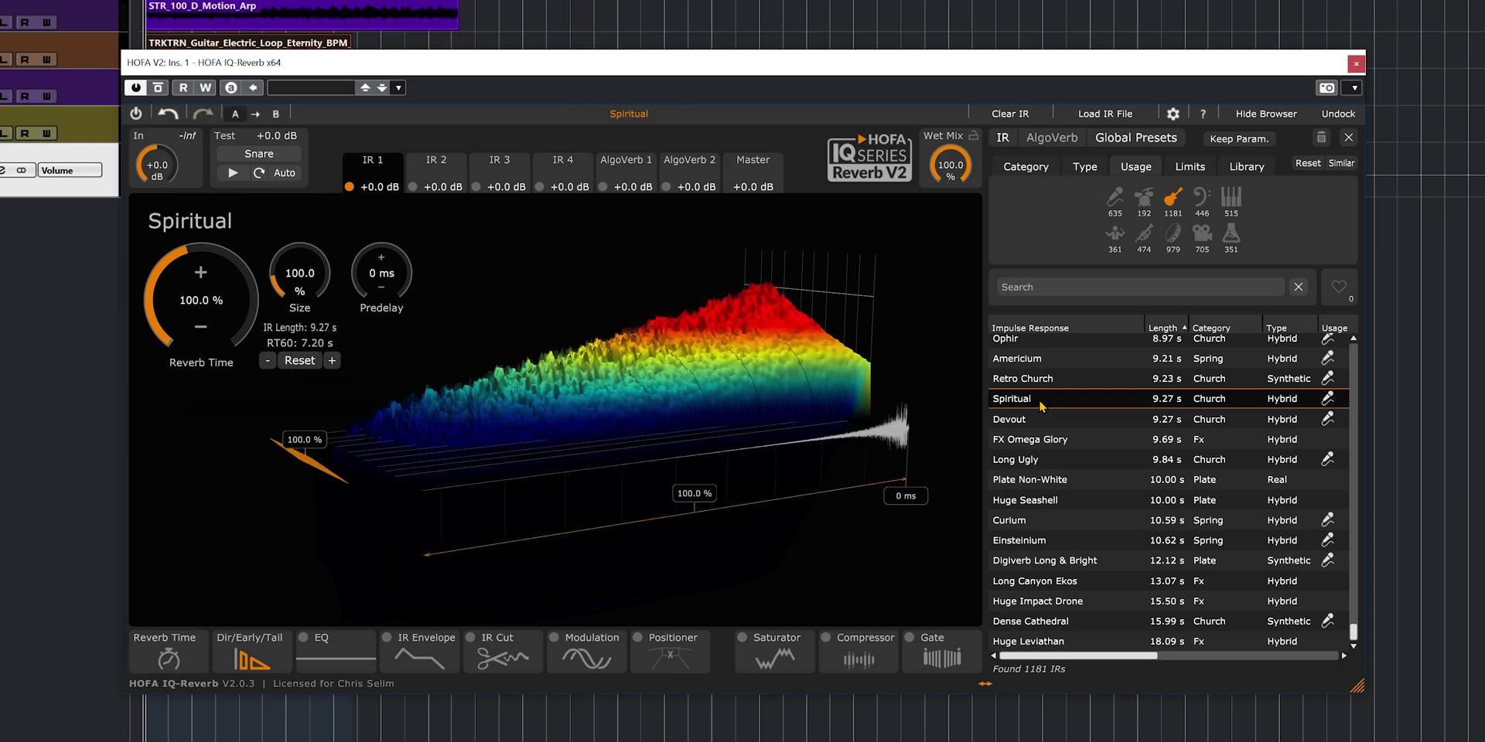
key(space)
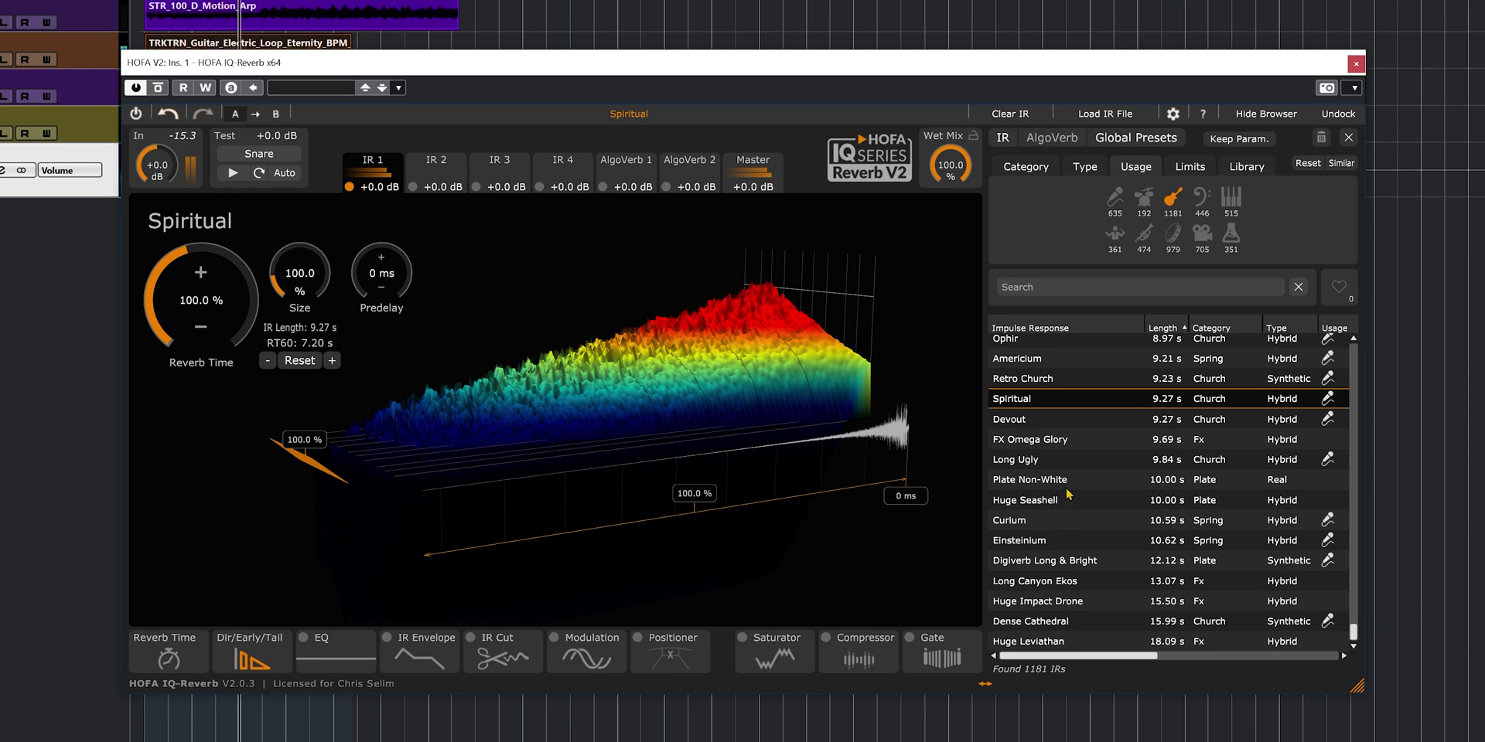
click(1038, 541)
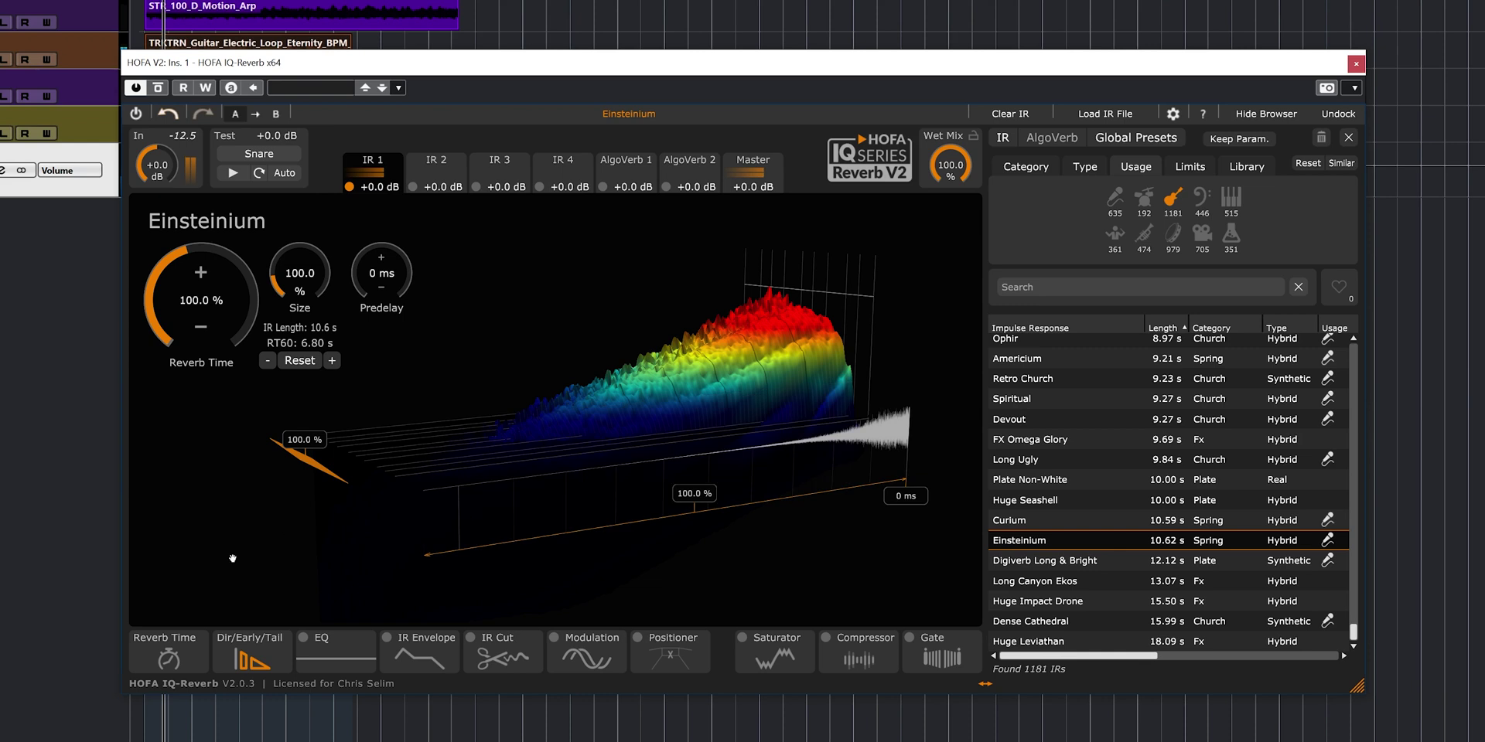
Lower Mid and Low reverb time to 71.8 % and 80.7 %, and raise modulation Rate to 2.5 Hz.
click(168, 652)
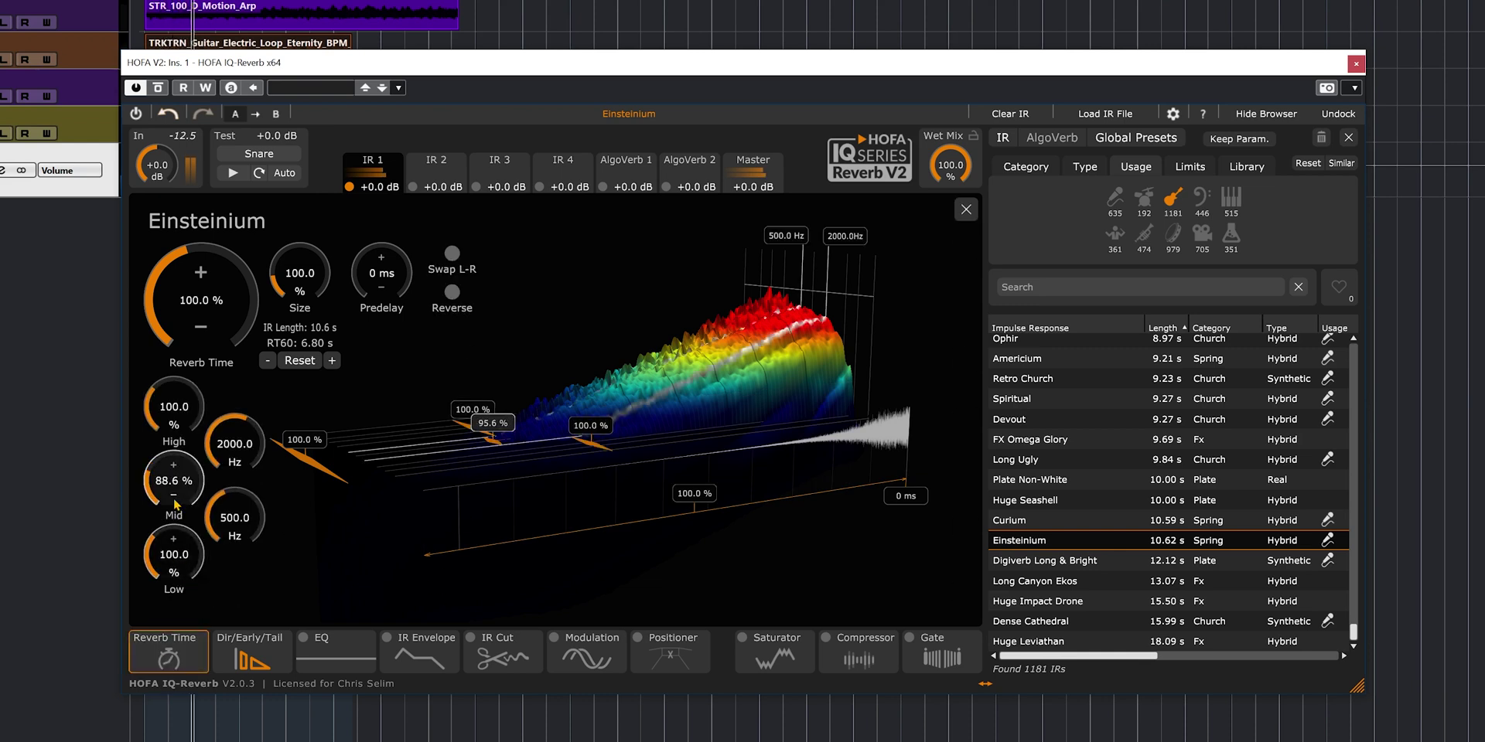
scroll(175, 483, down, 5)
scroll(175, 550, down, 5)
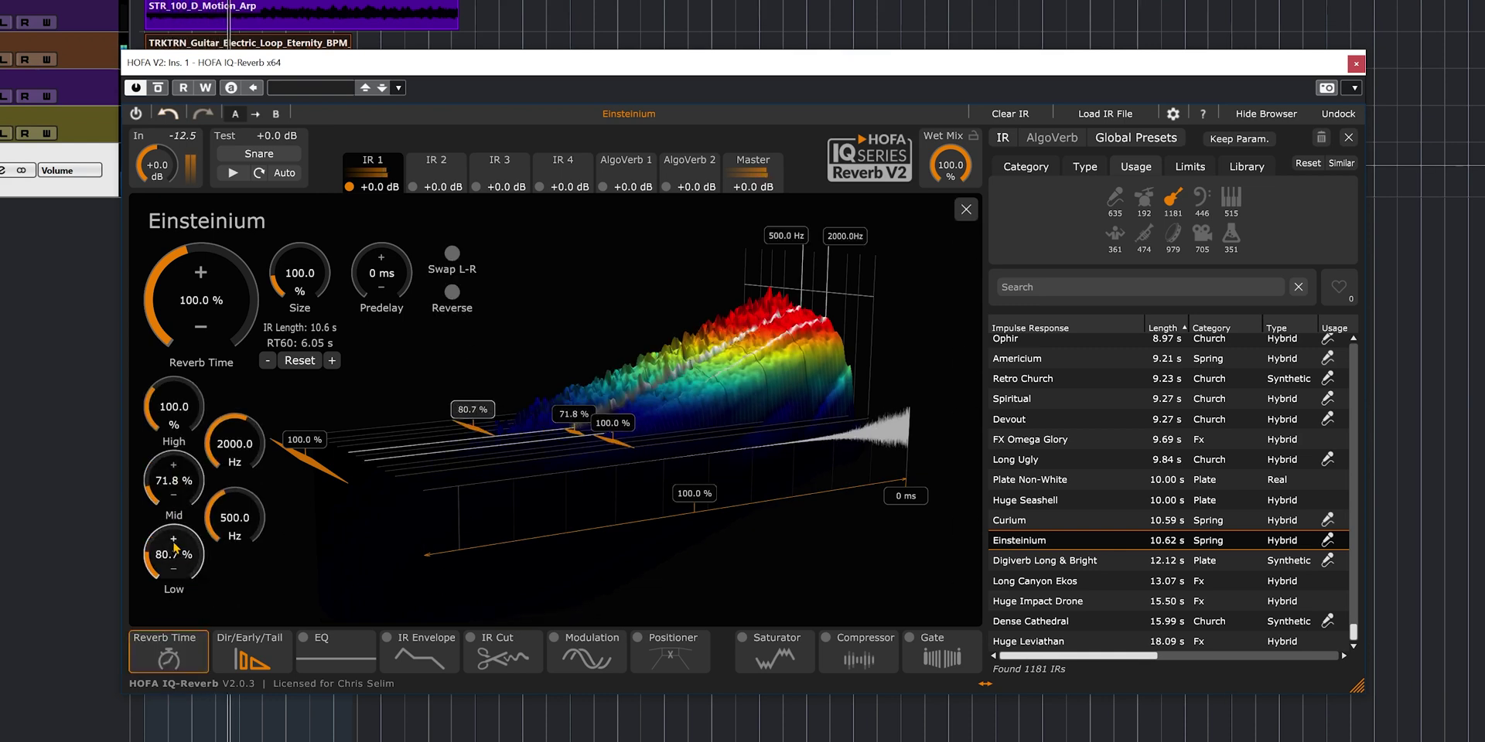
click(571, 653)
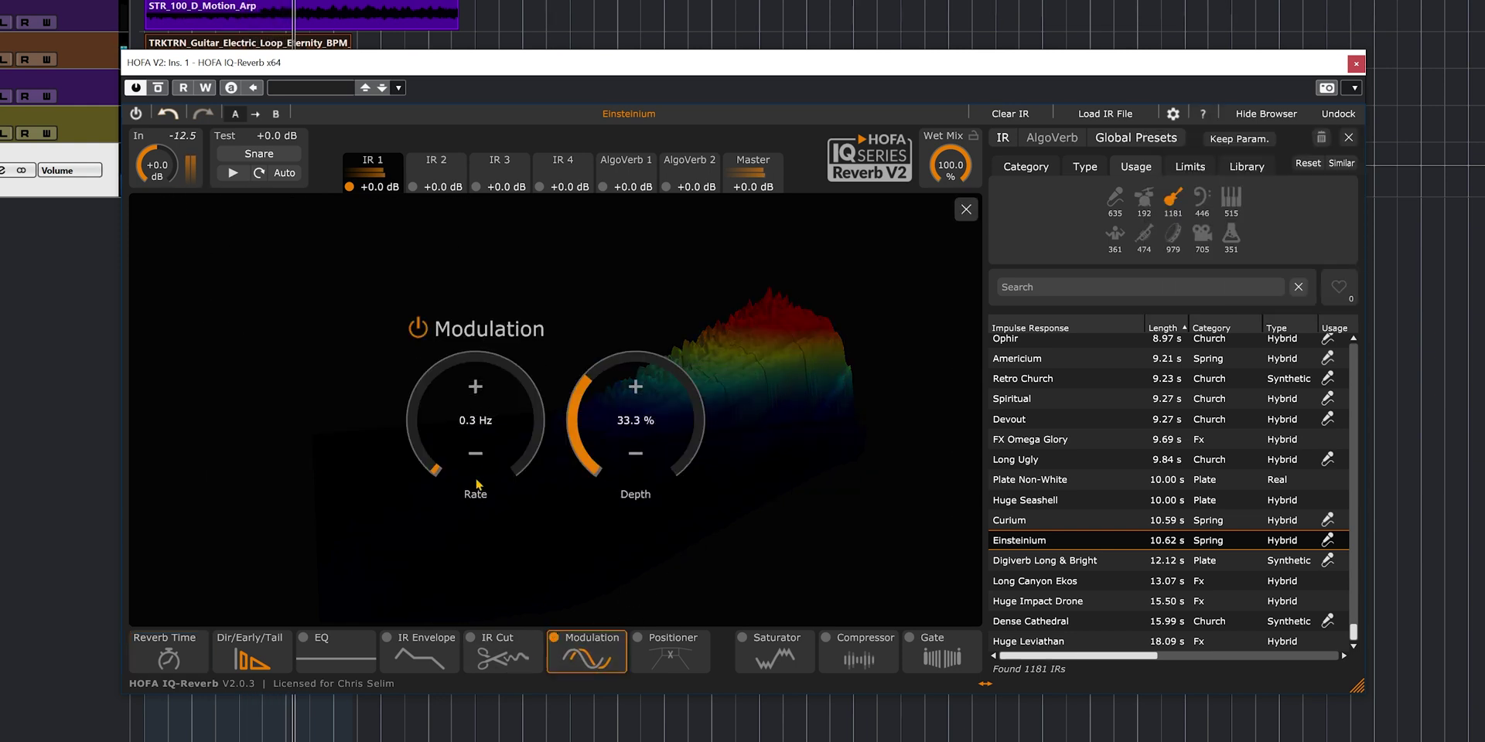
drag(476, 481, 475, 438)
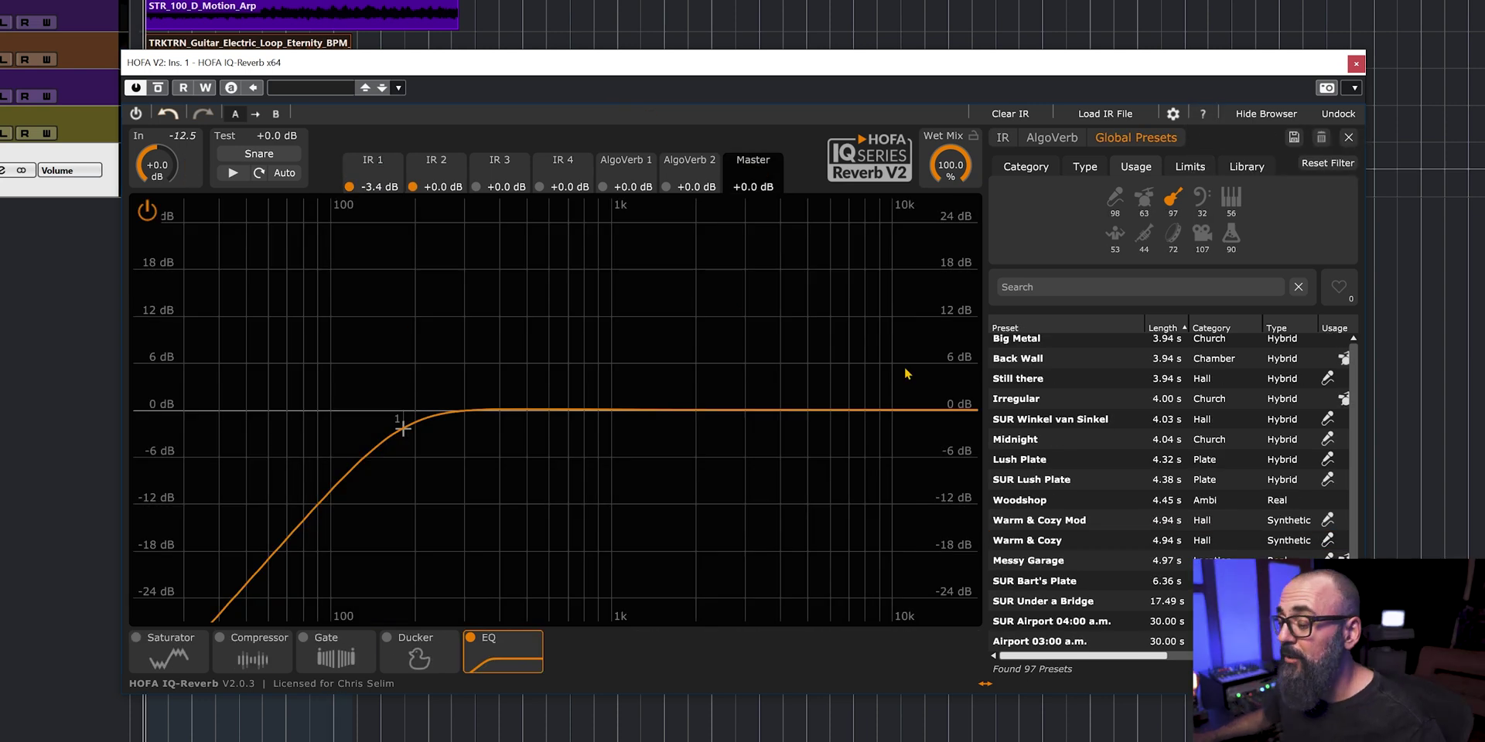
Compare the IR 1 reverb page with the master EQ and ducker settings.
click(368, 172)
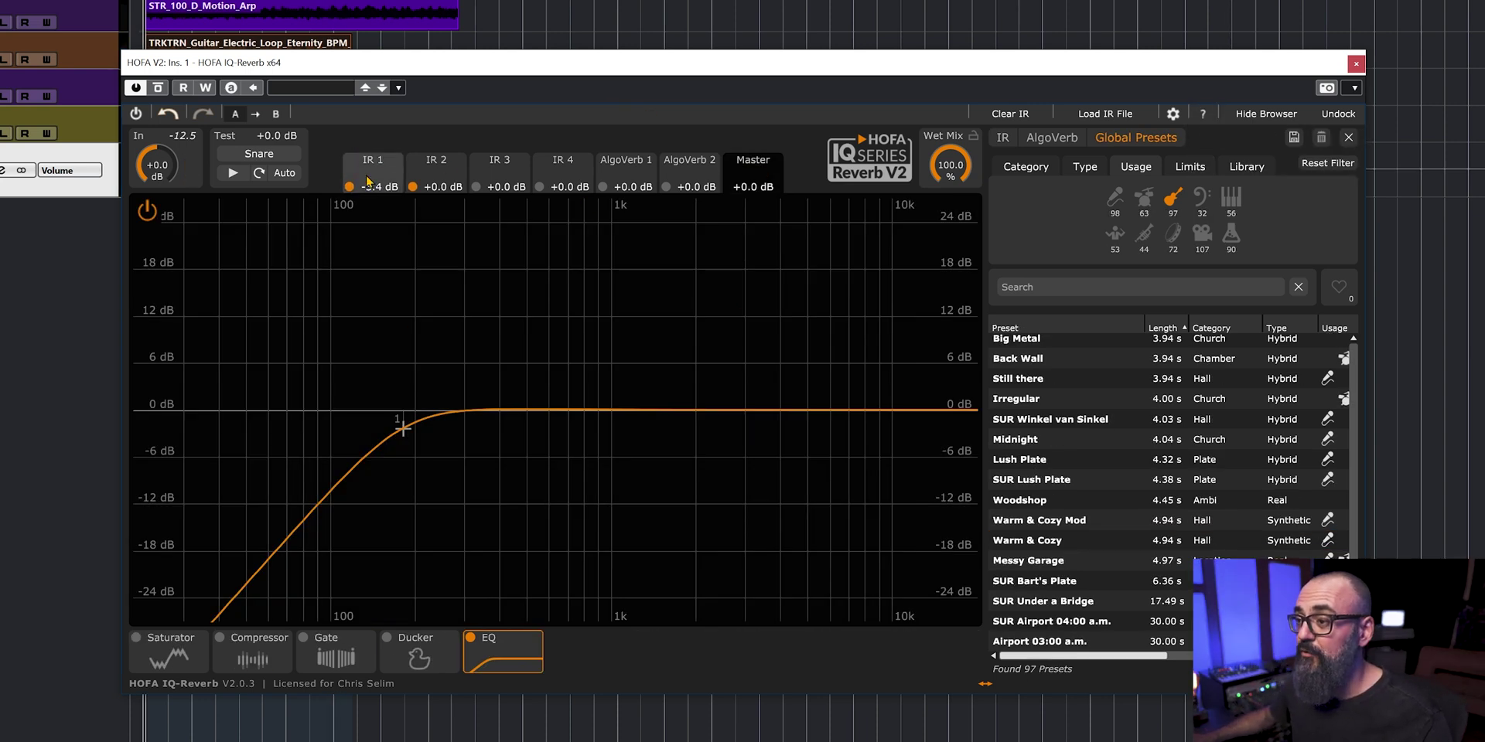
click(747, 176)
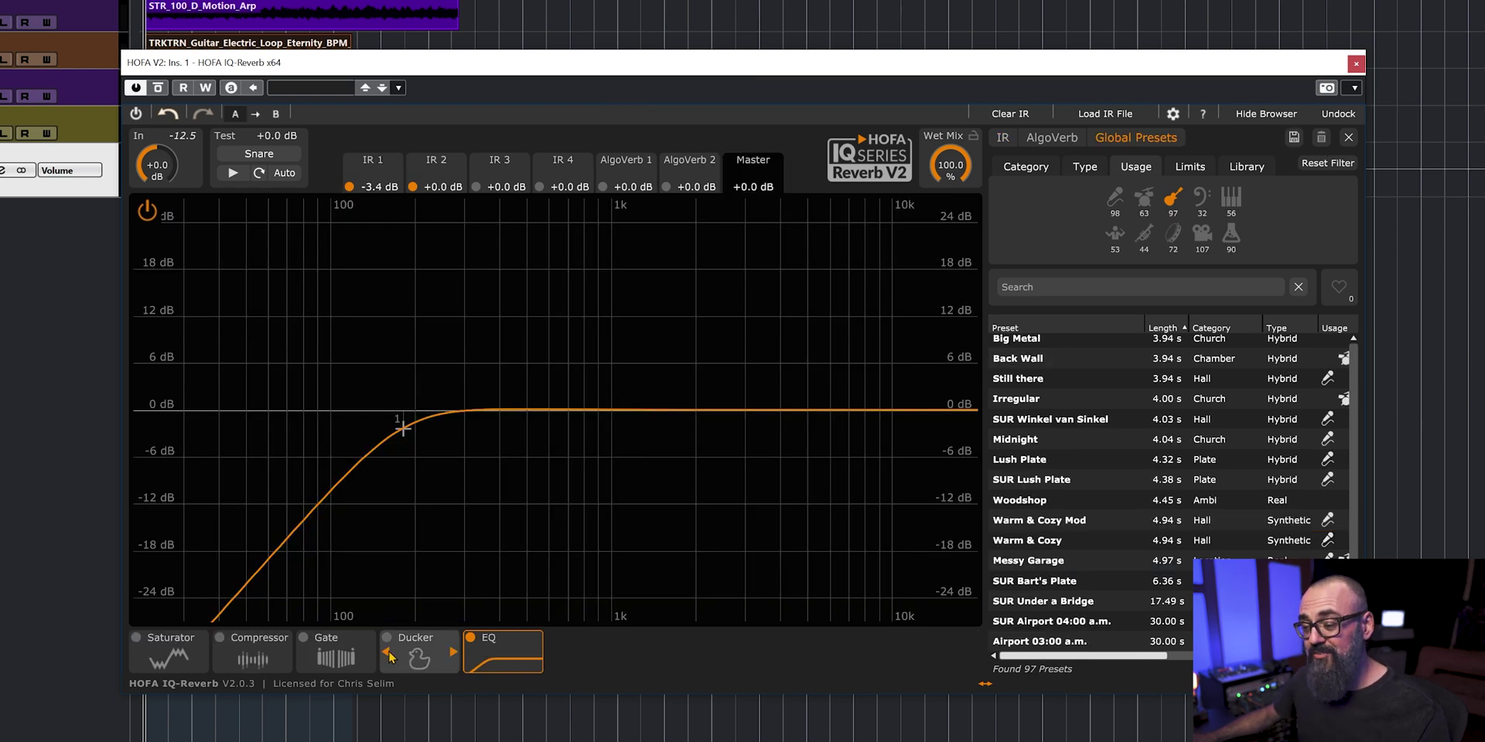
click(429, 660)
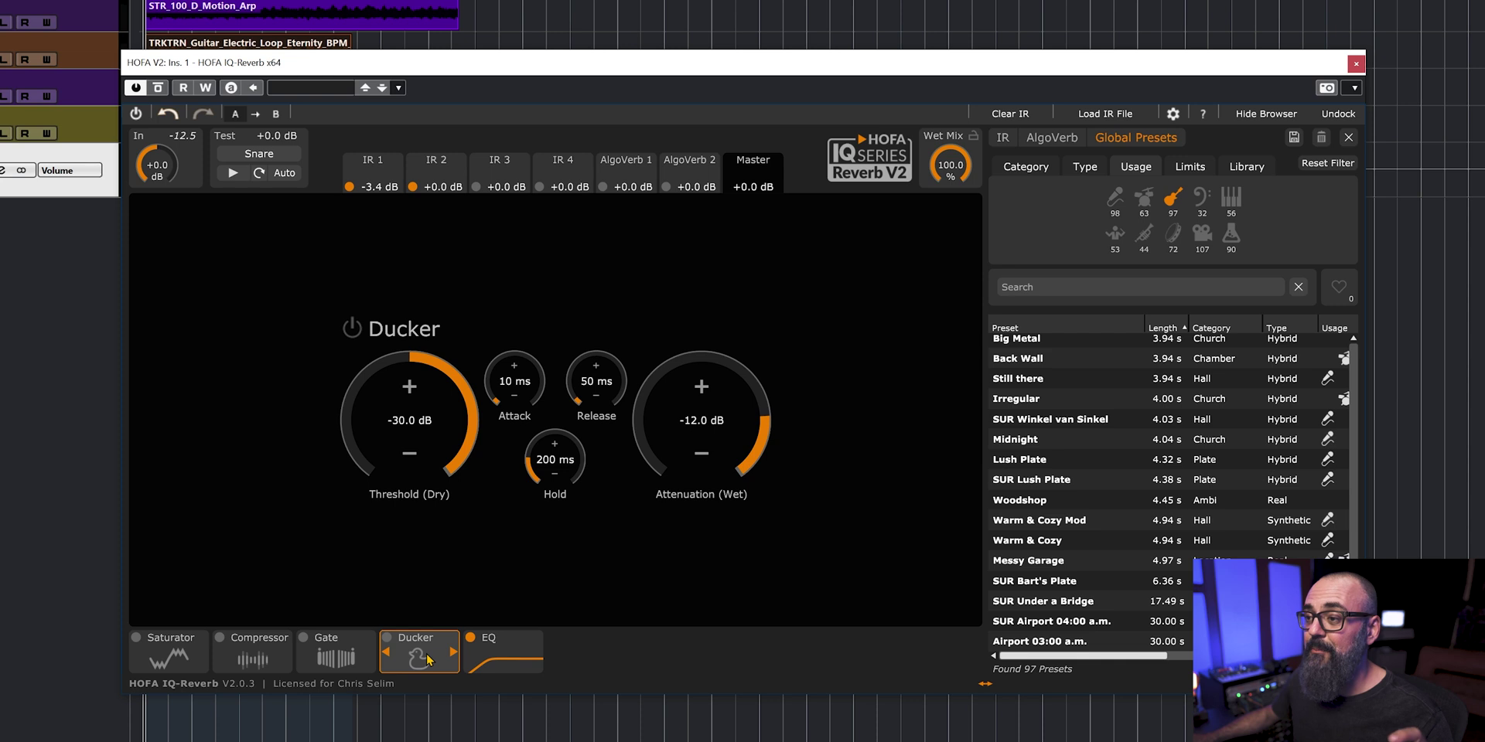
click(370, 174)
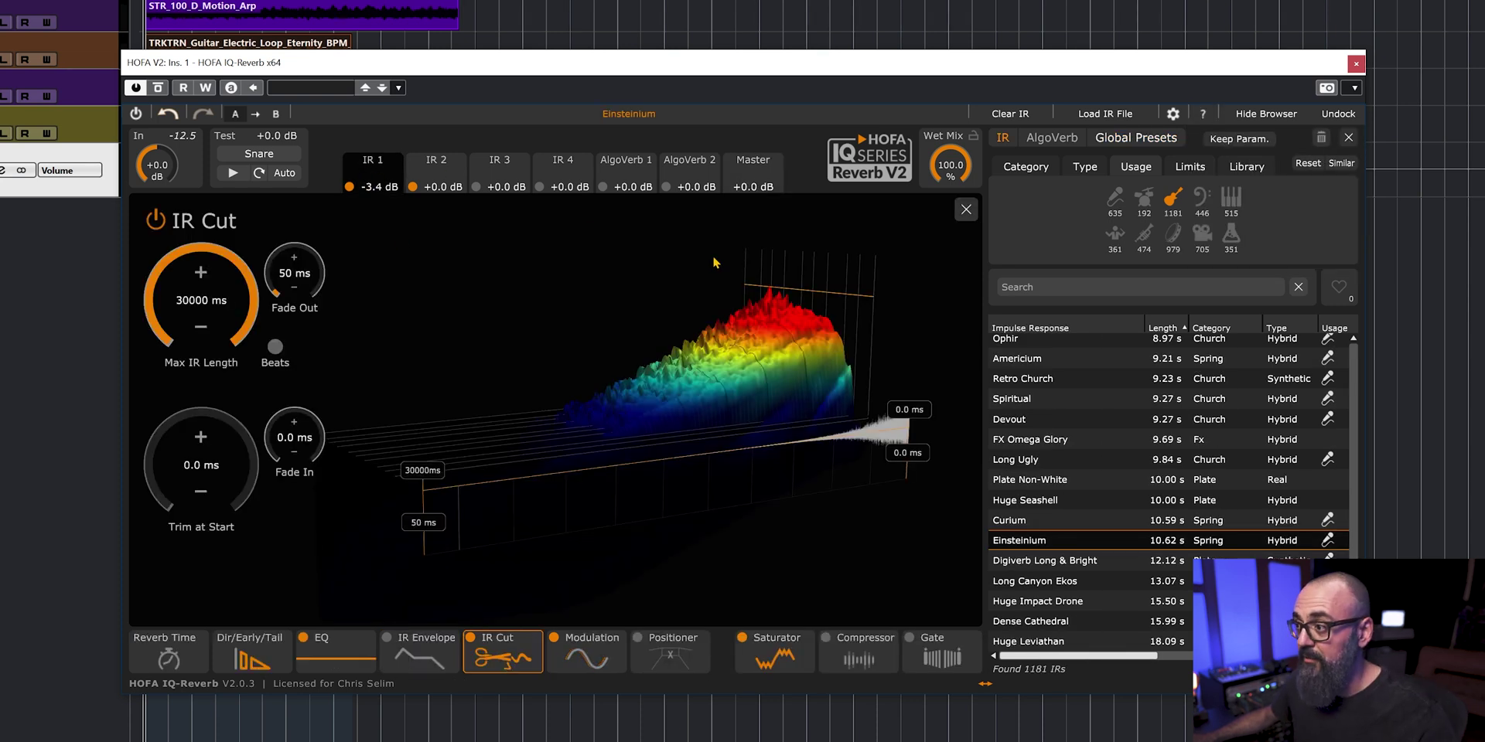
click(748, 179)
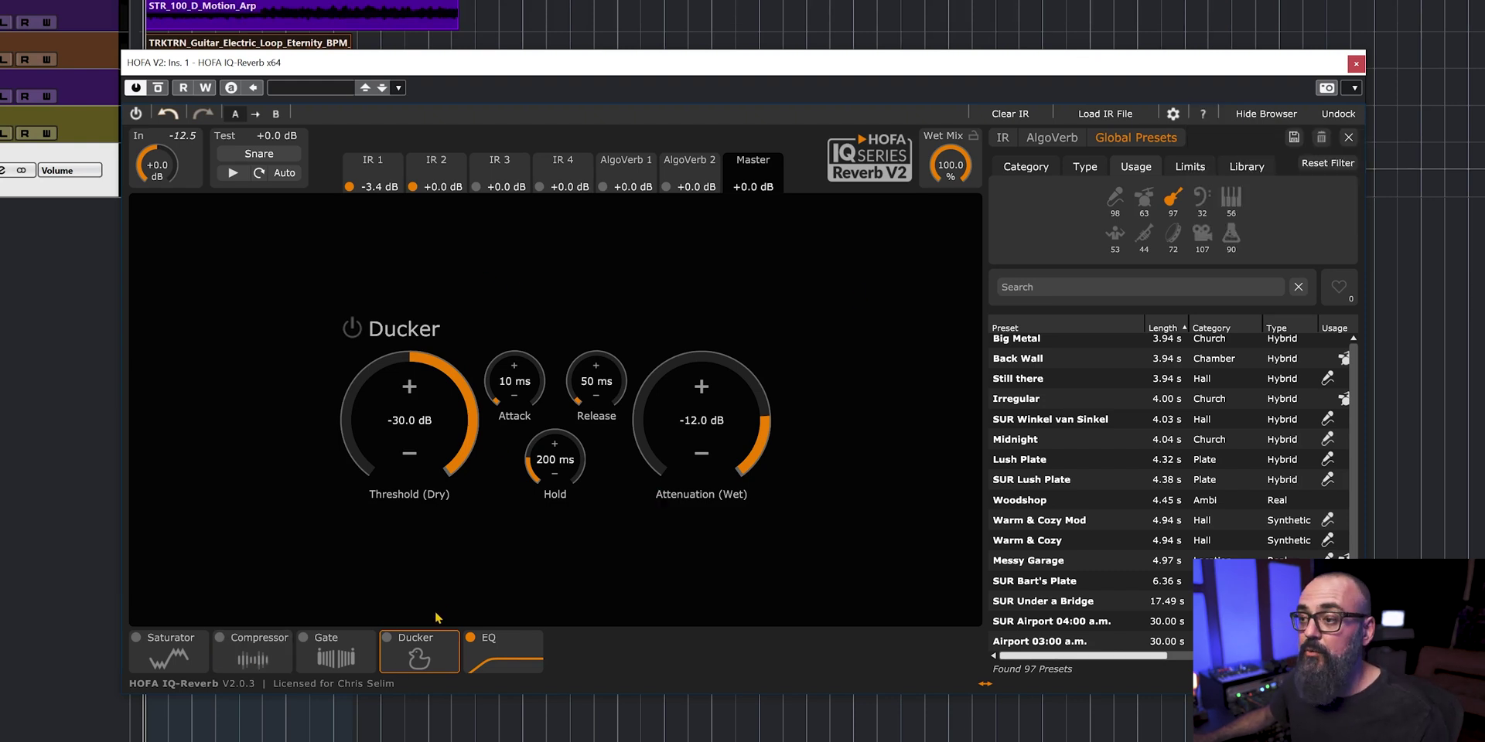
Check IR slots 1 to 3, then show the EQ for IR 1's Einsteinium reverb.
click(372, 170)
click(437, 170)
click(500, 170)
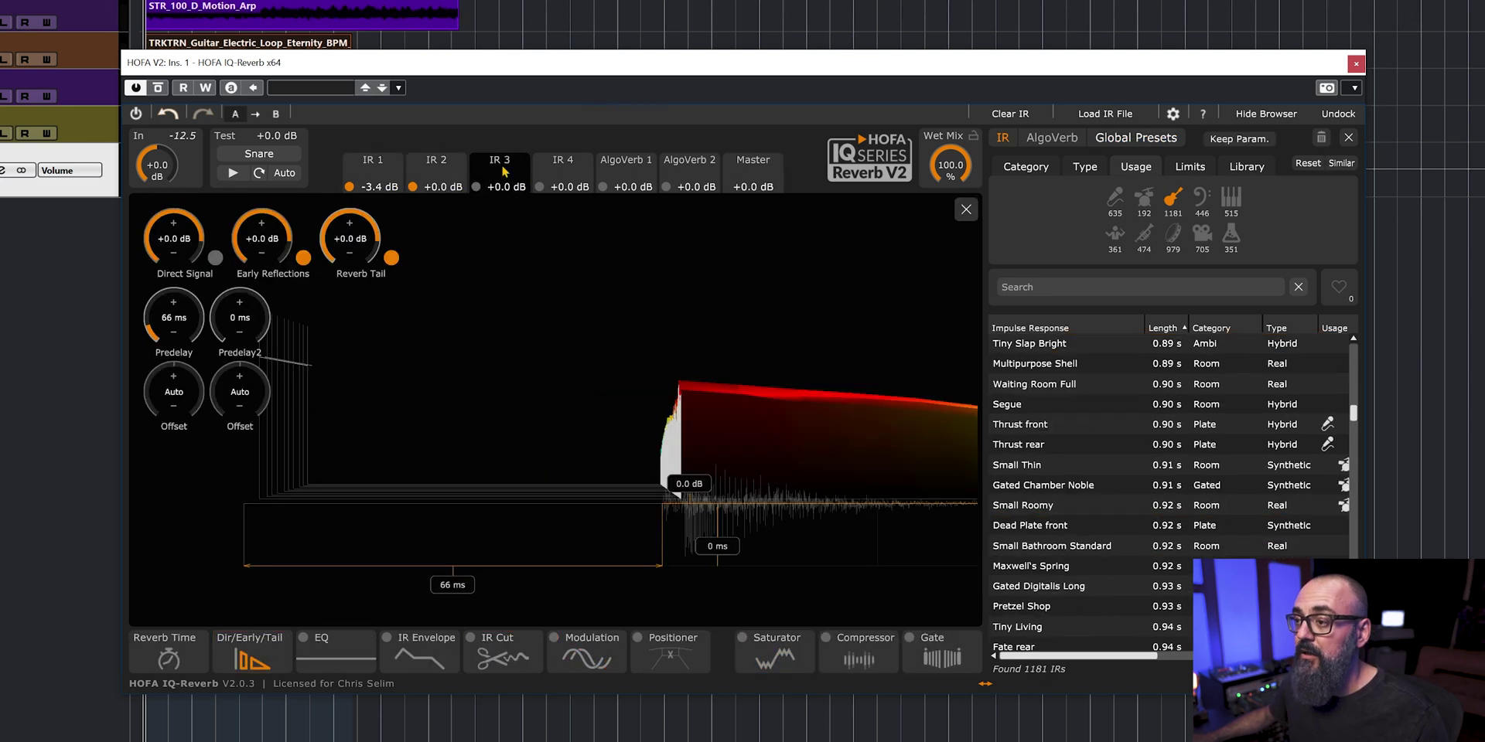
click(372, 160)
click(336, 648)
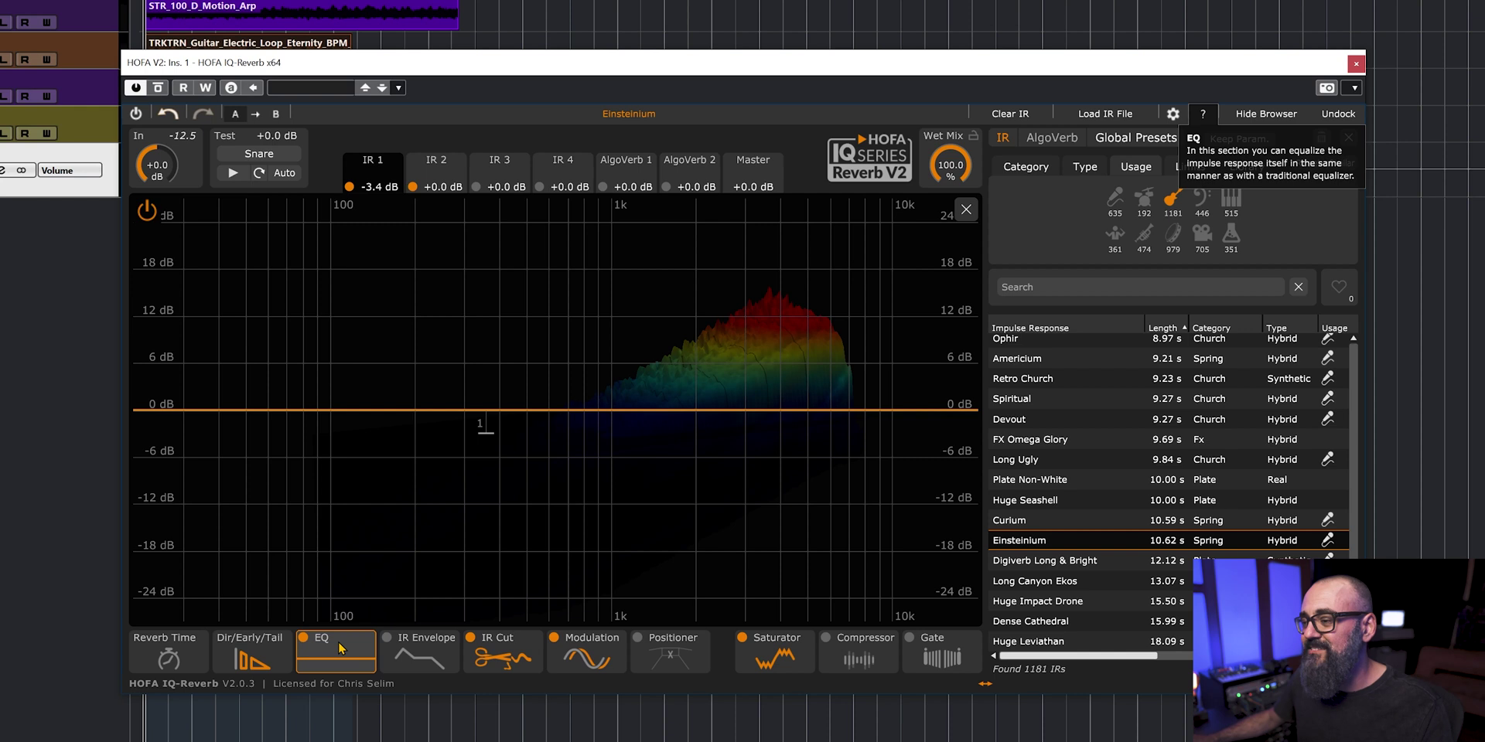
Enable EQ band 1 as a 358 Hz high-pass with a 12 dB/Oct slope.
click(489, 431)
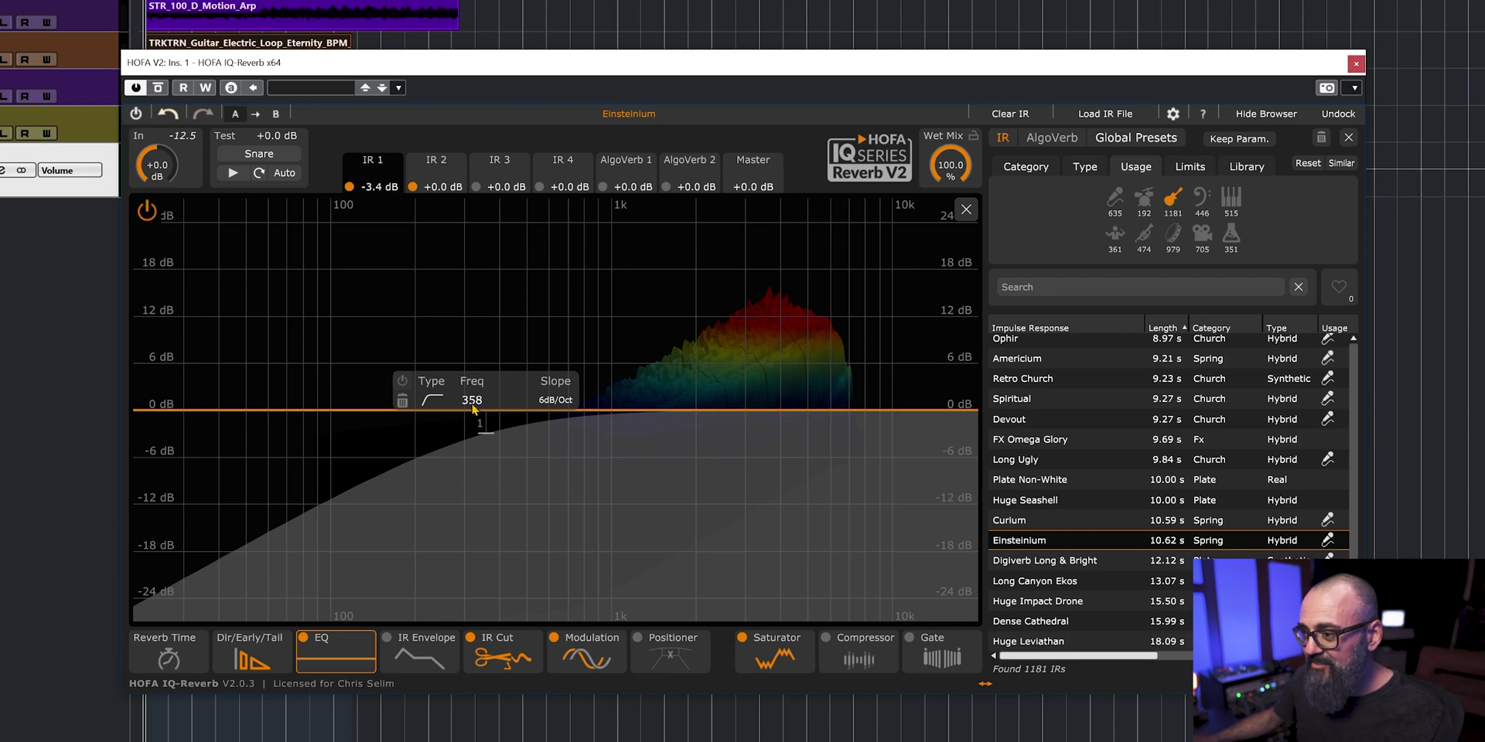
click(444, 402)
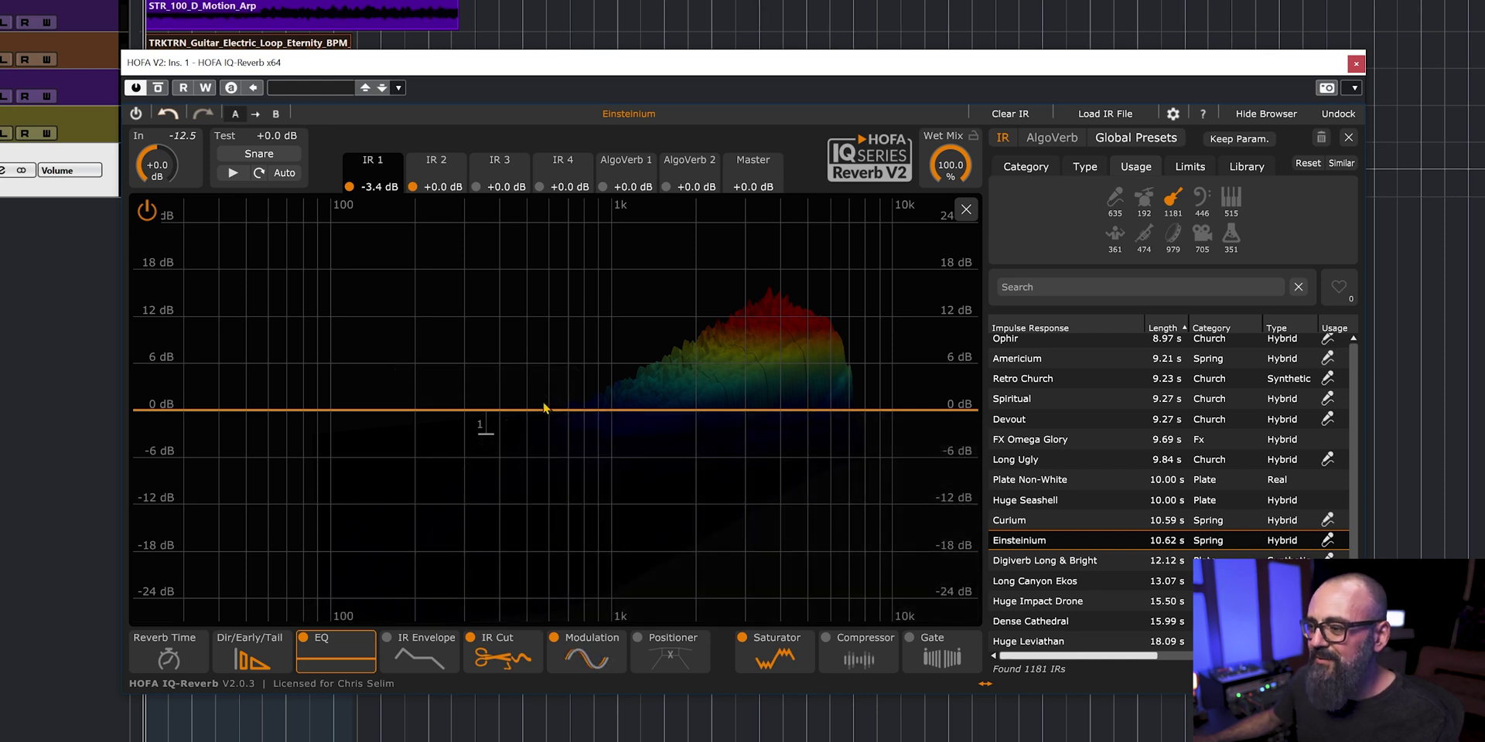
click(554, 396)
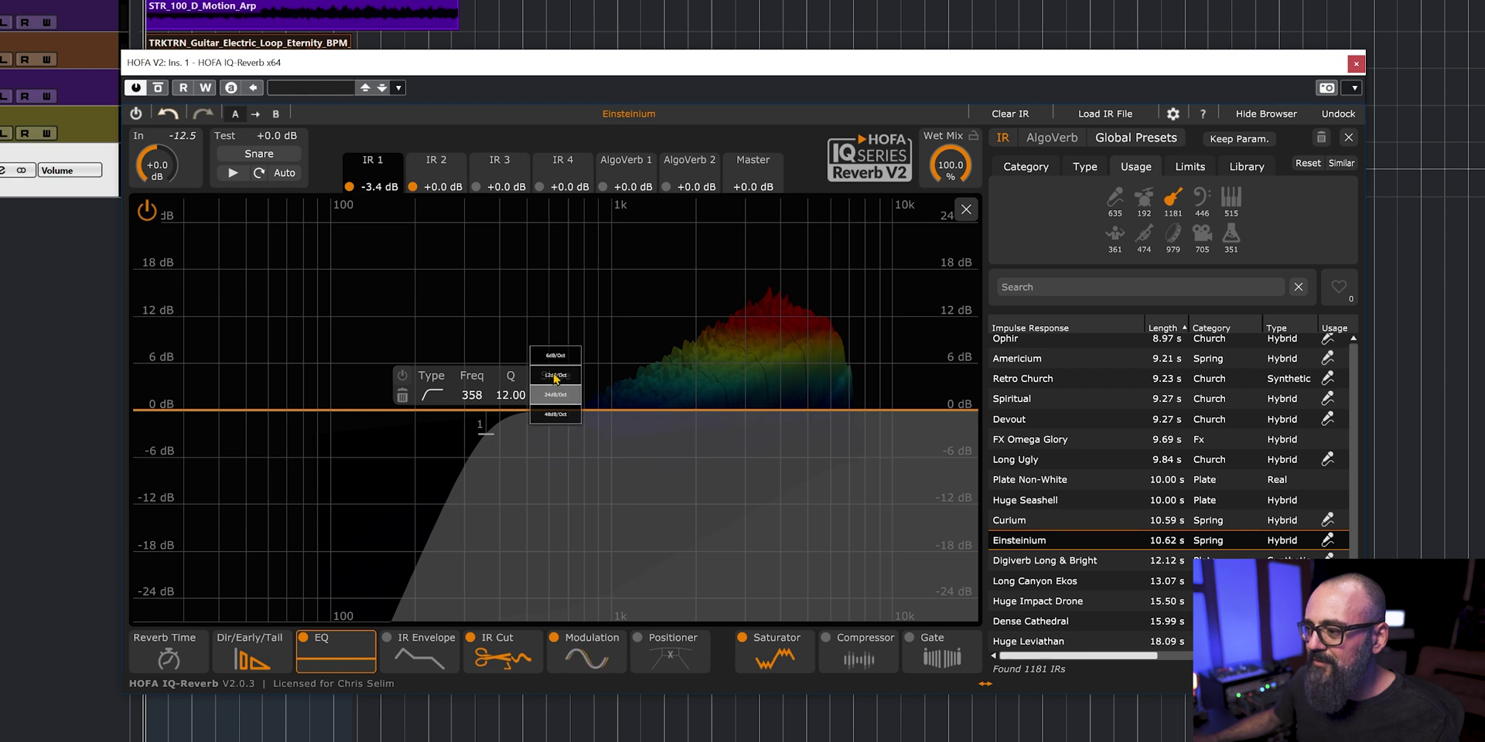
click(555, 378)
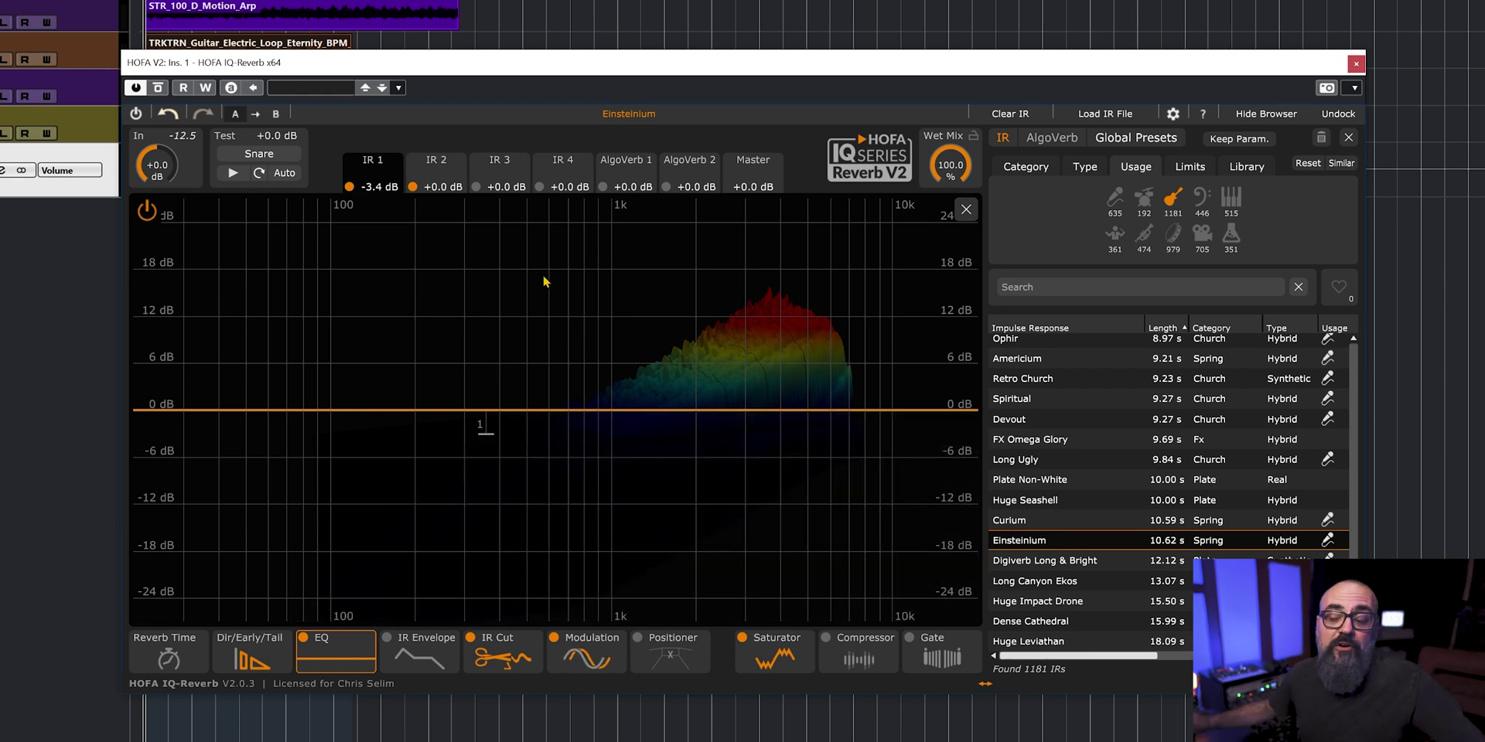